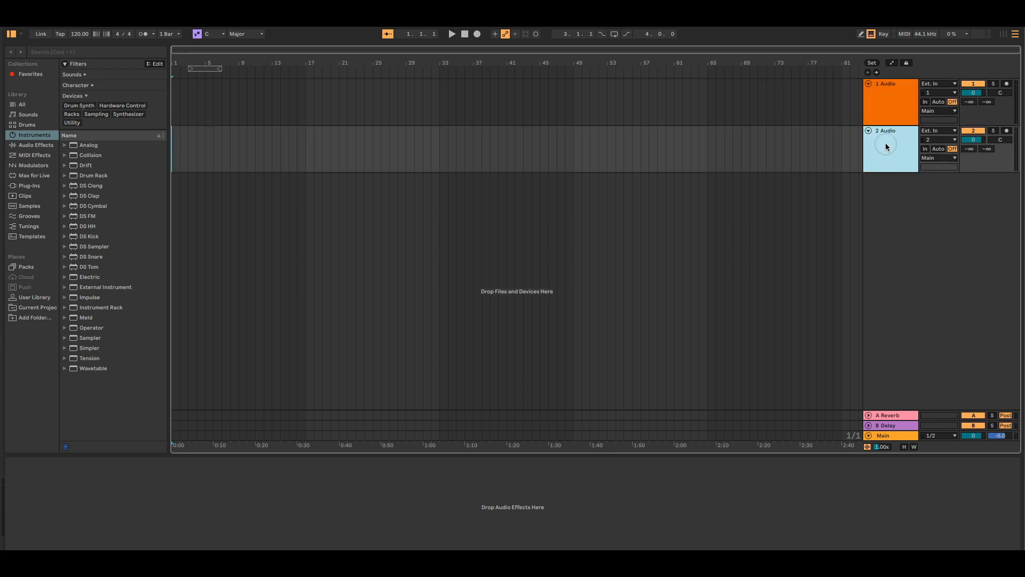
Rename the first audio track to Deck 1 and the second audio track to Deck 2
left_click(889, 87)
right_click(889, 83)
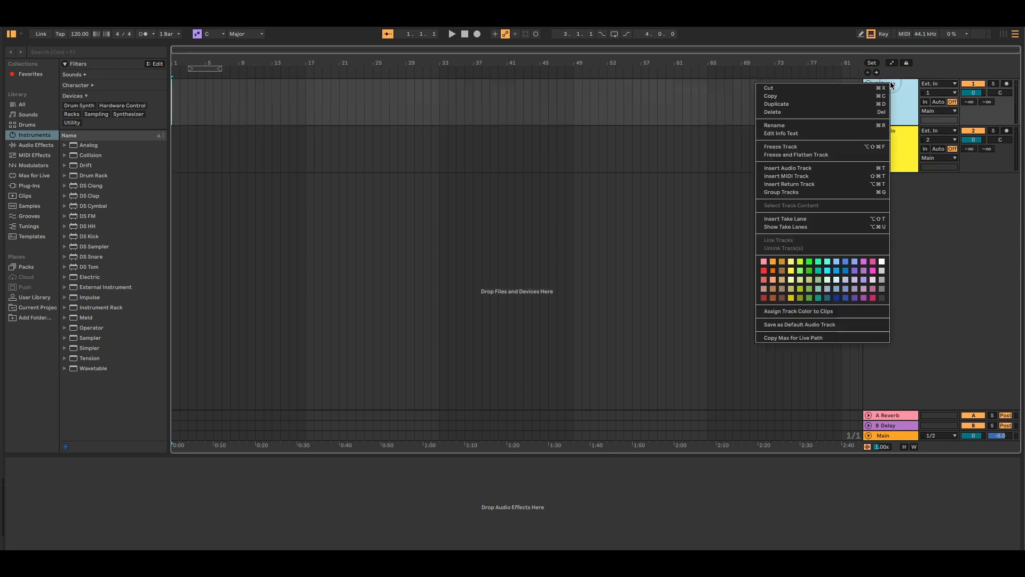
left_click(852, 126)
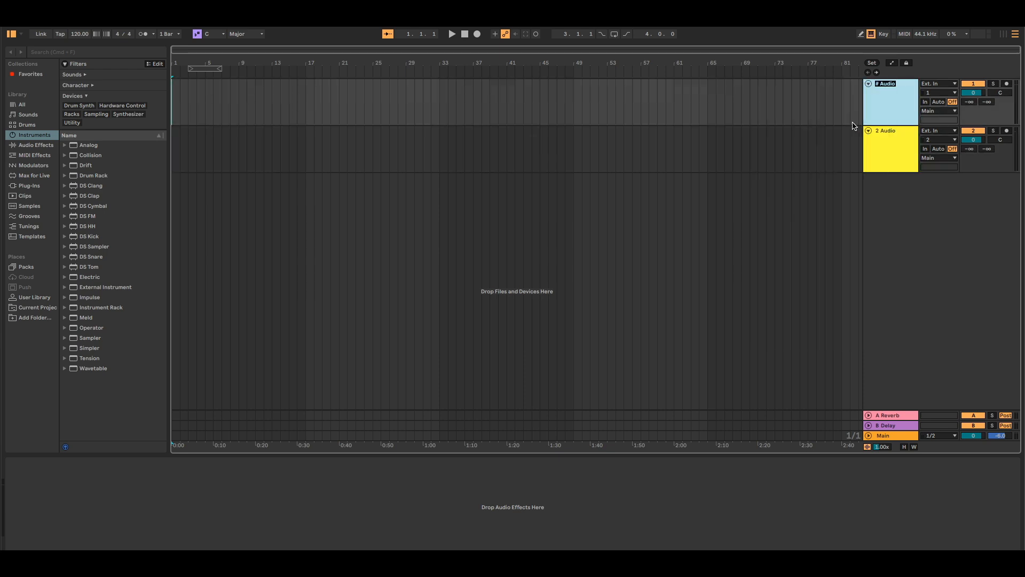
type("Deck 1")
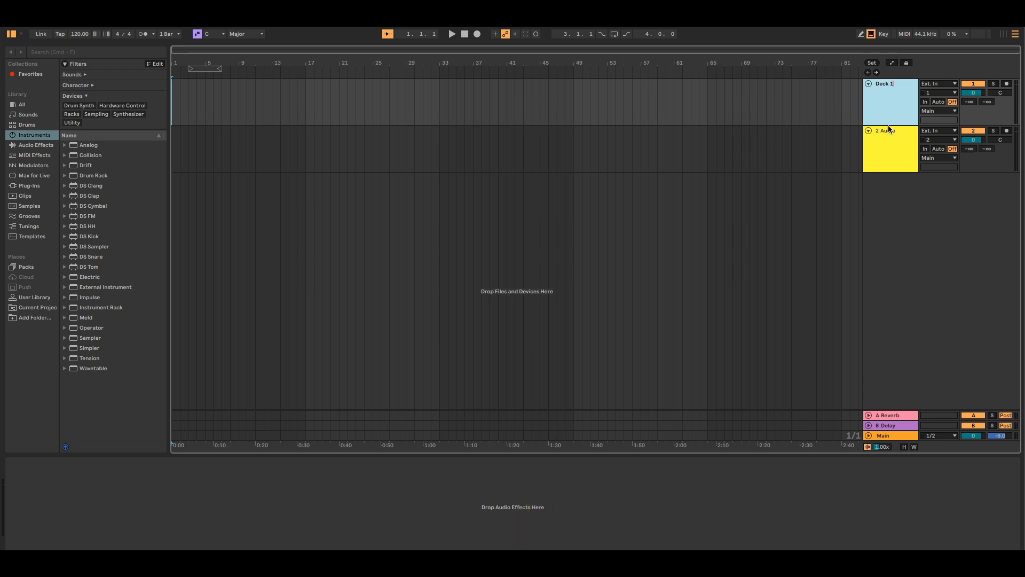
key("Tab")
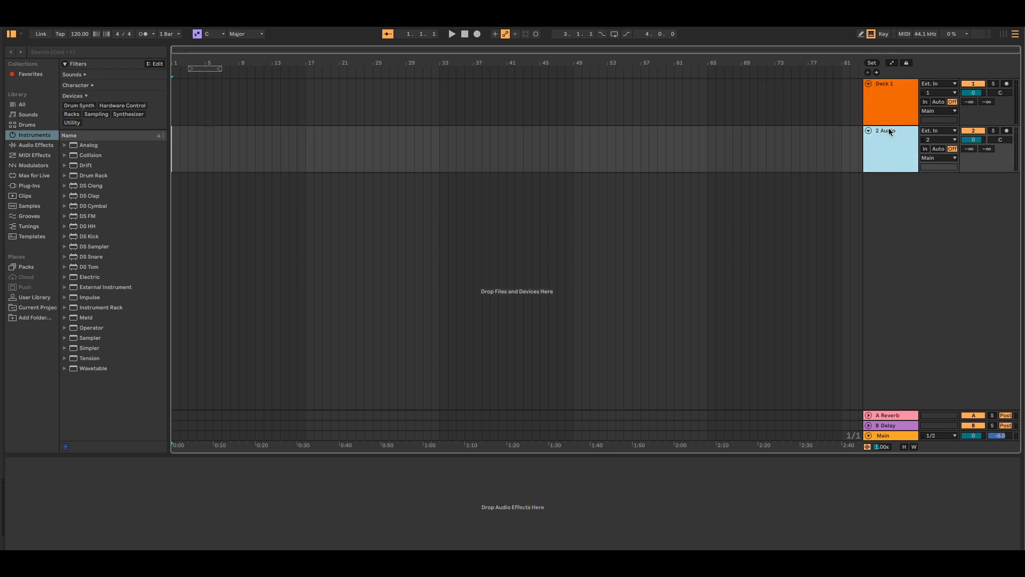
type("D")
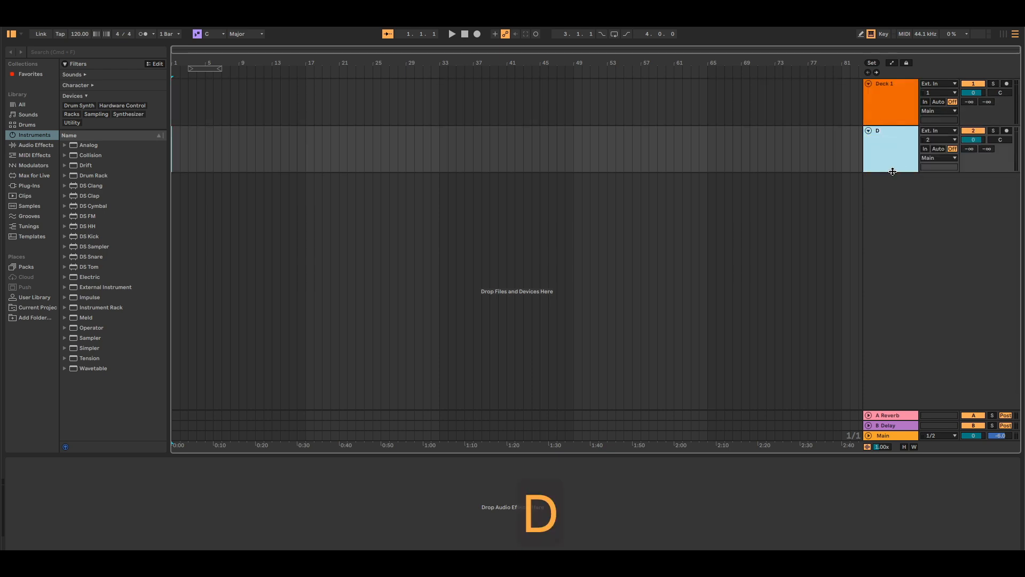
type("eck 2")
key("Return")
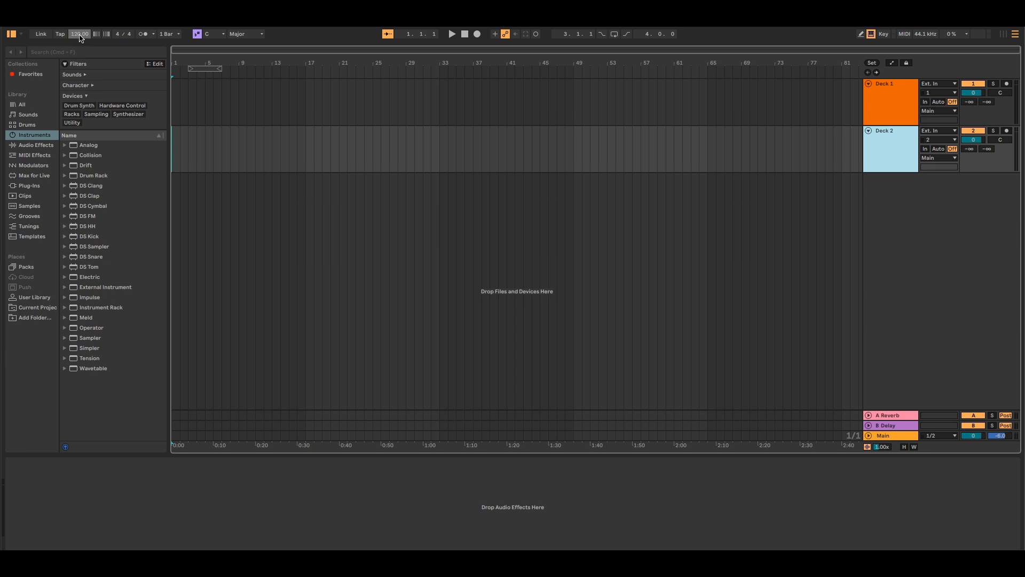
Set the project tempo to 125 BPM
left_click_drag(80, 37, 80, 33)
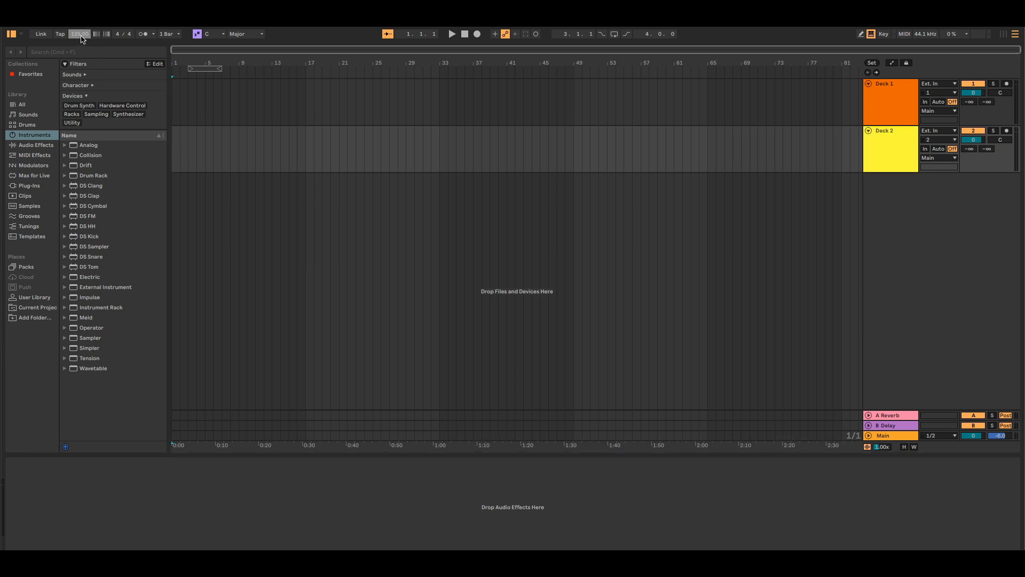
left_click_drag(80, 35, 80, 36)
Add the EQ Three audio effect to both the Deck 1 and Deck 2 tracks
left_click(35, 146)
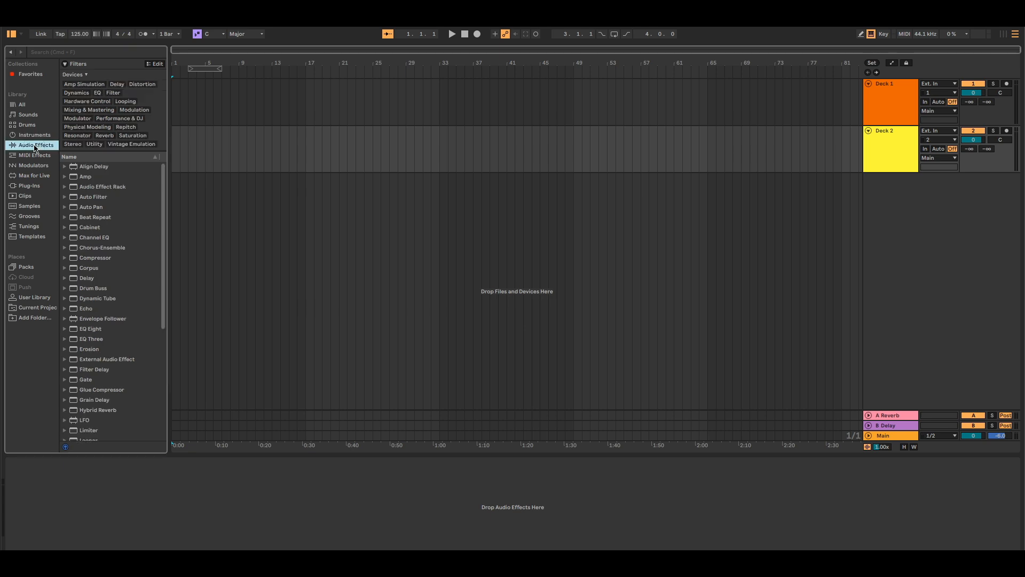
scroll(89, 316, "down", 1)
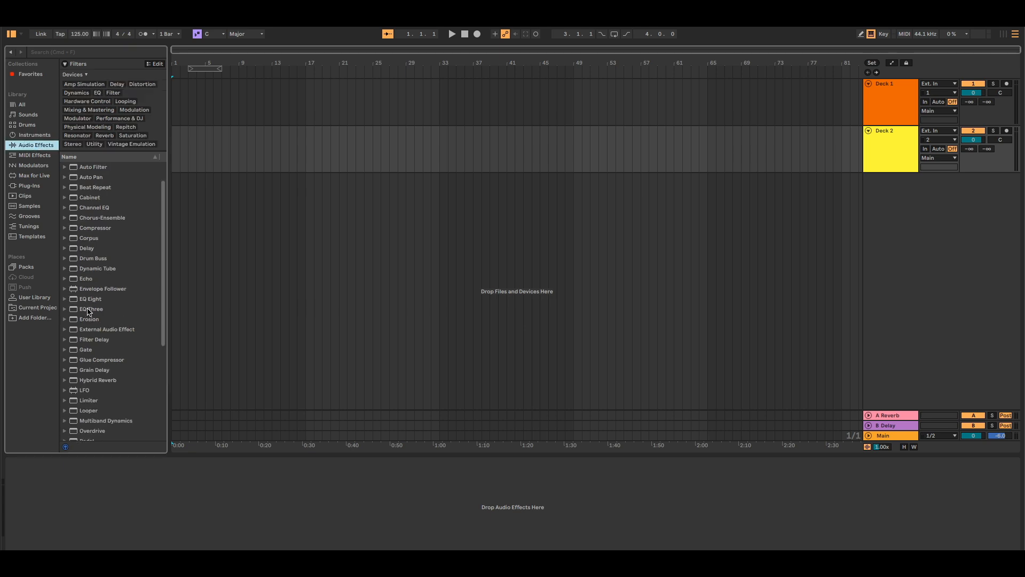
left_click_drag(89, 312, 880, 110)
left_click_drag(90, 311, 878, 163)
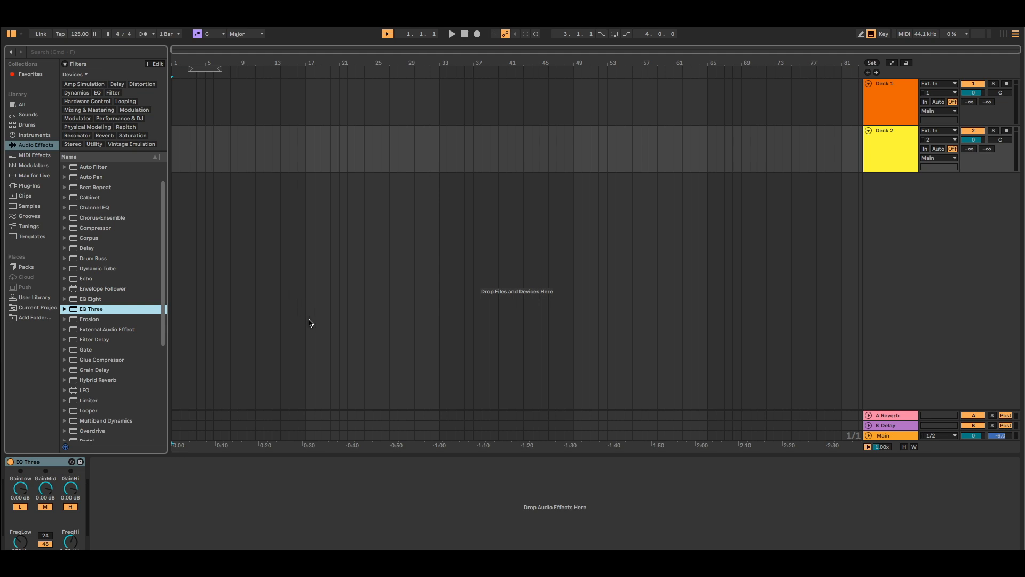
Bring the All Be Free Deep House Remix track from Serato DJ Pro onto Deck 1 at bar 5 and trim its silent beginning
key("alt+Tab")
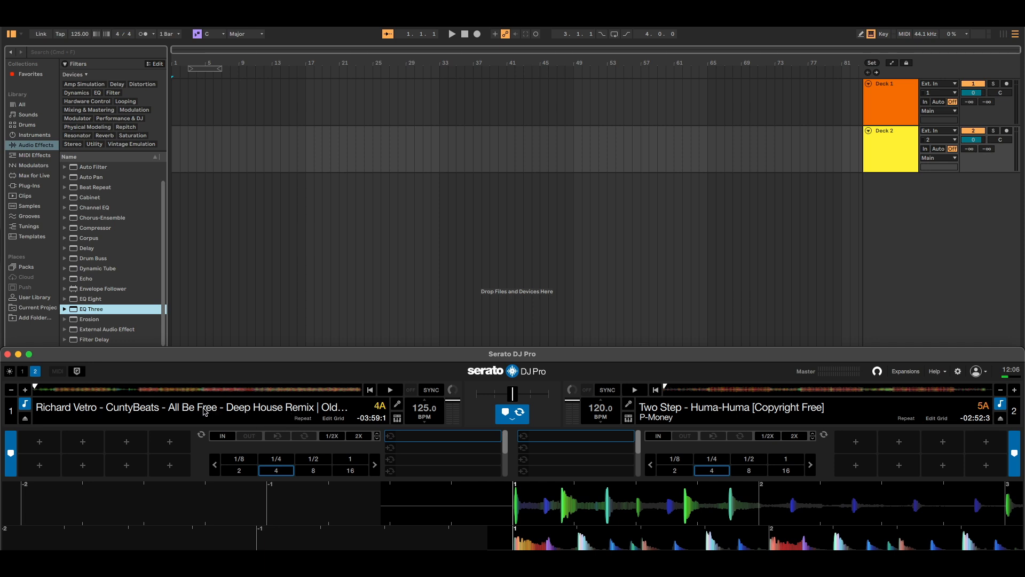
mouse_move(211, 412)
left_mouse_down()
mouse_move(336, 255)
mouse_move(247, 119)
mouse_move(208, 104)
left_mouse_up()
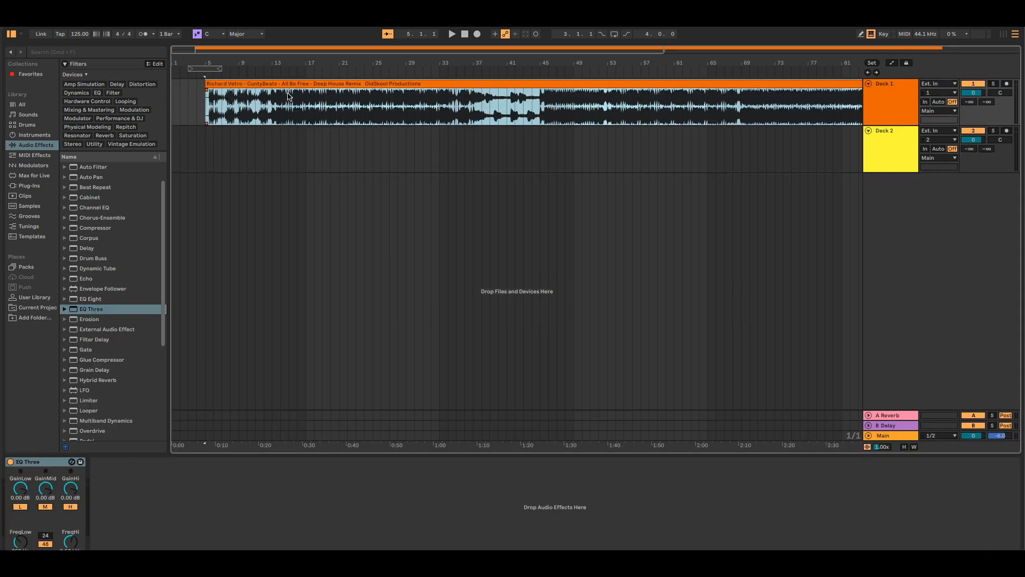
left_click_drag(225, 59, 317, 93)
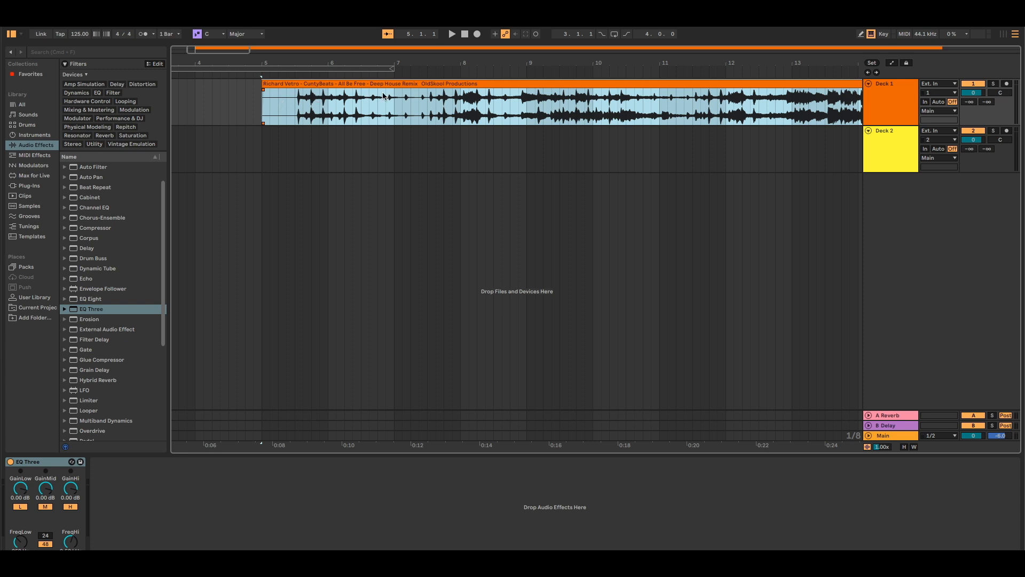
left_click_drag(340, 63, 384, 78)
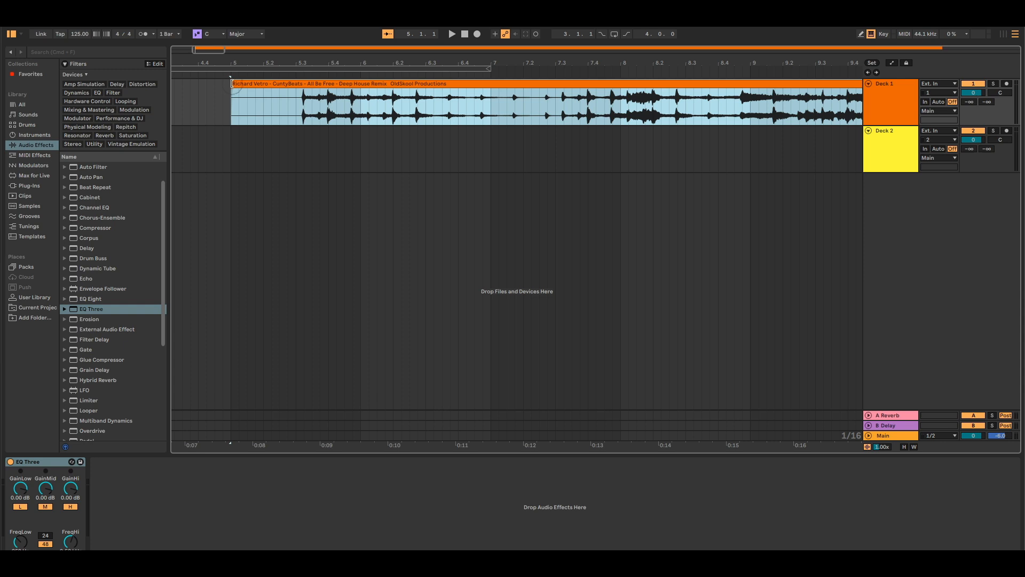
left_click_drag(232, 84, 281, 92)
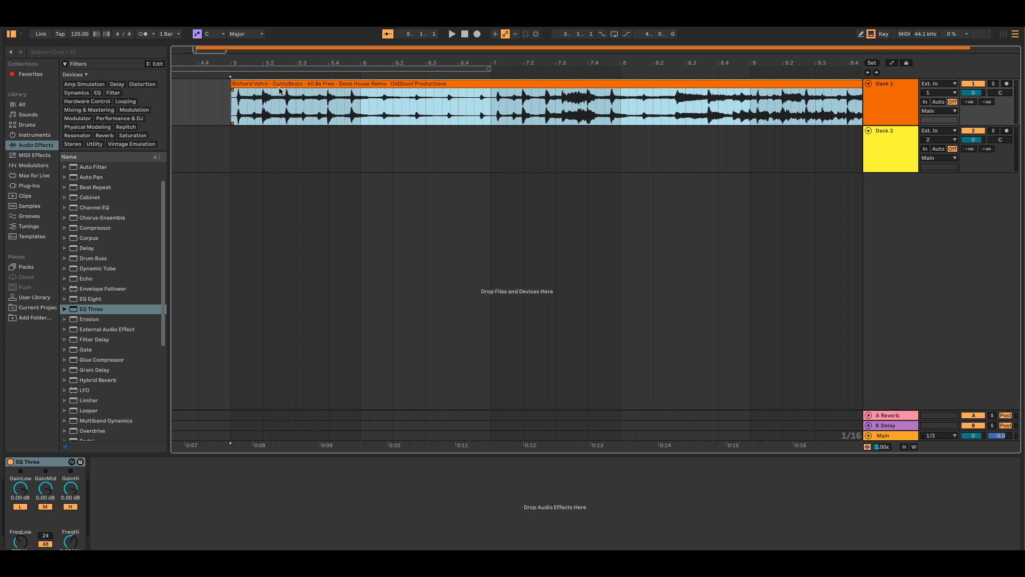
Move the Deck 1 clip's start marker onto the first transient at 0:1.54 and set 1.1.1 there
double_click(278, 86)
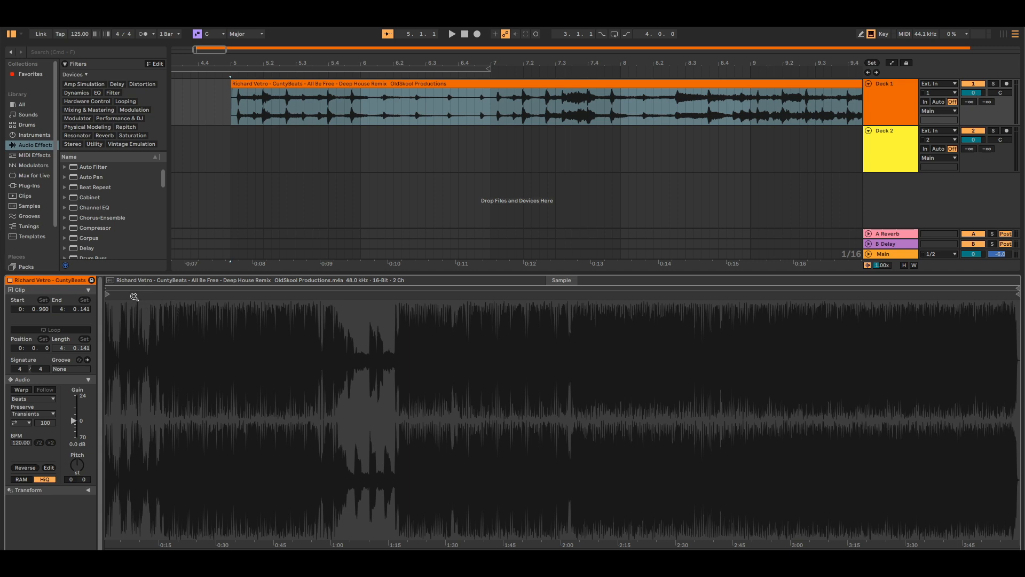
left_click_drag(133, 295, 133, 379)
left_click_drag(146, 295, 146, 352)
left_click_drag(211, 297, 332, 378)
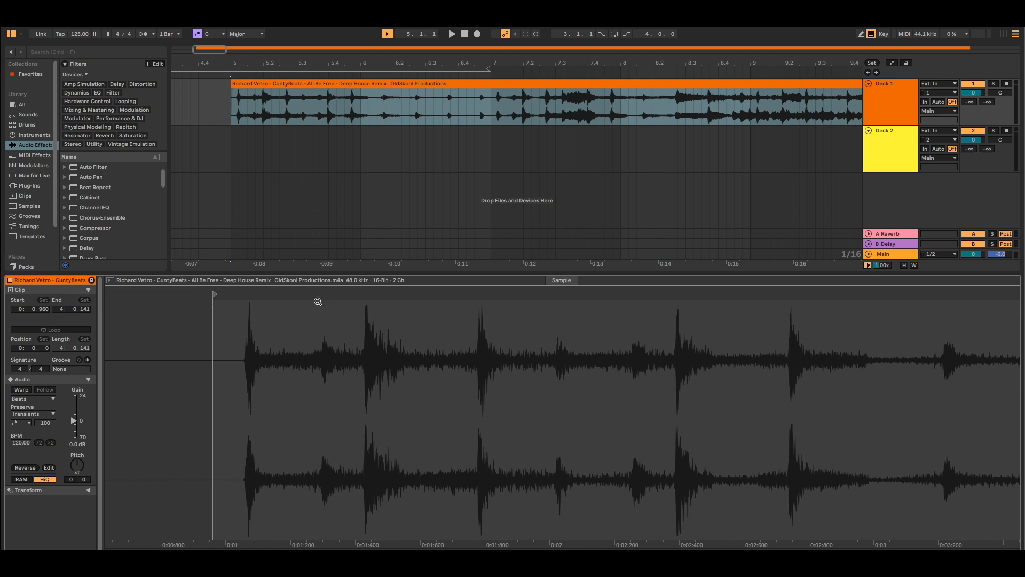
left_click_drag(240, 299, 240, 366)
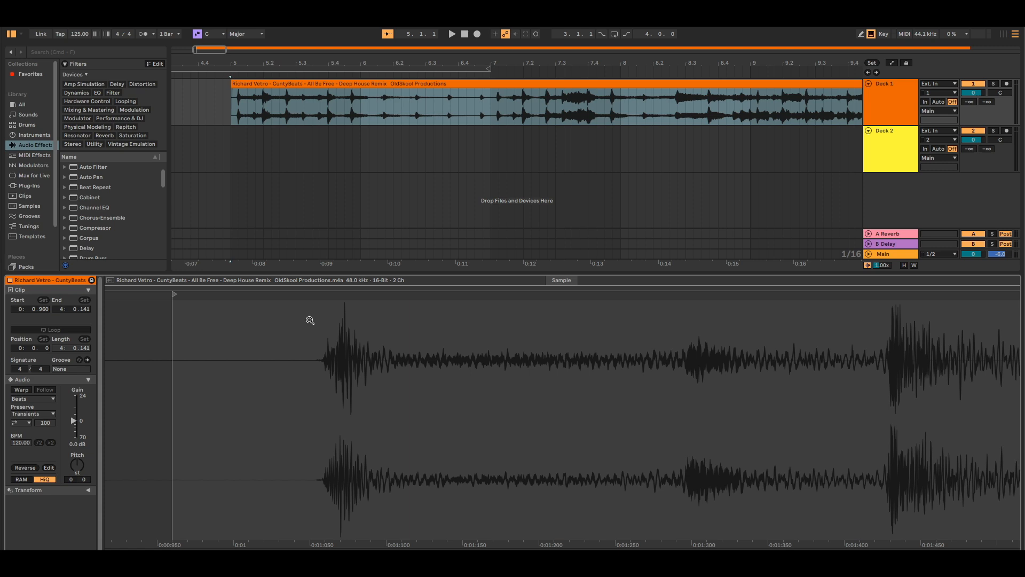
left_click_drag(175, 294, 315, 320)
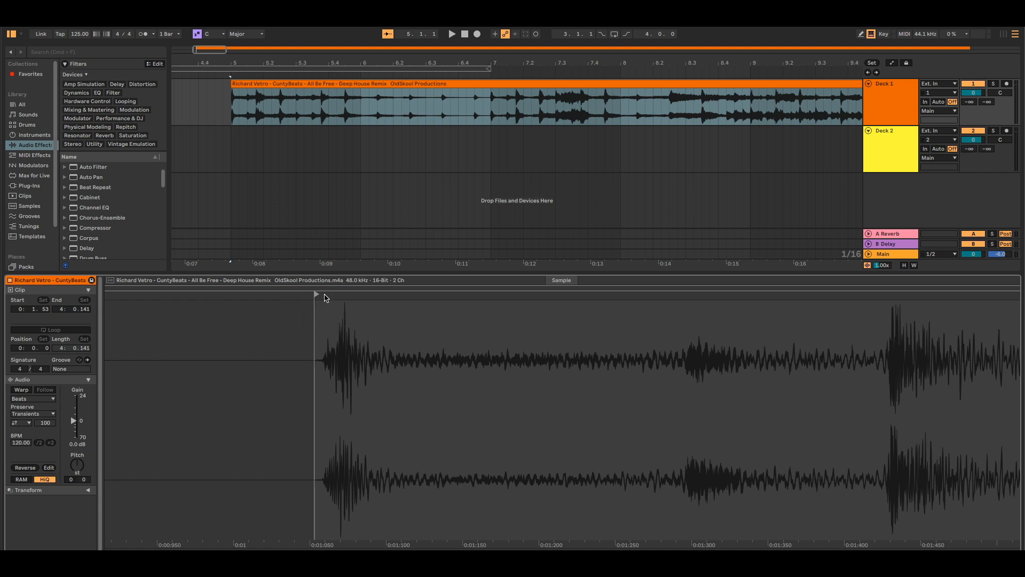
left_click_drag(327, 298, 329, 355)
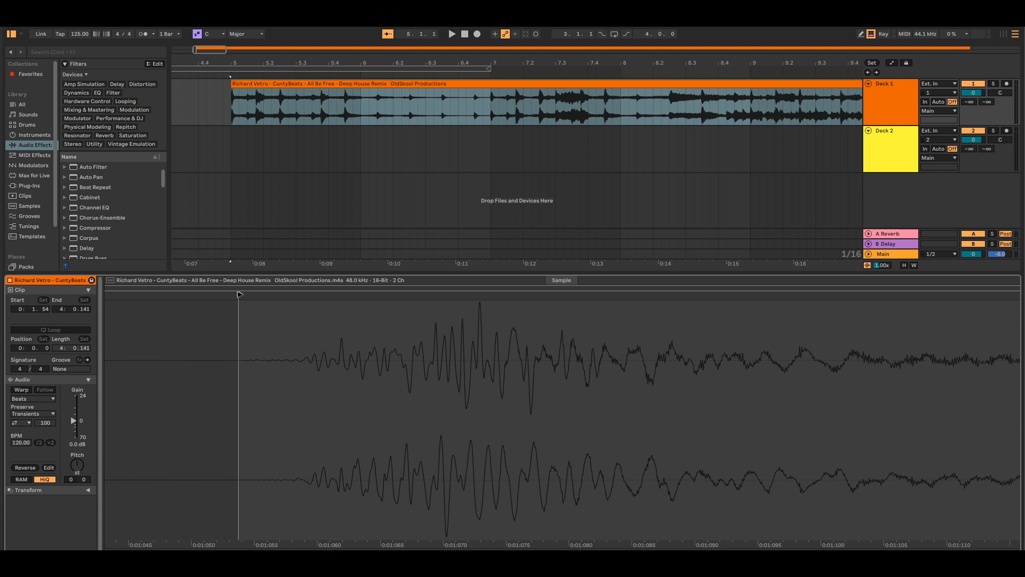
right_click(240, 294)
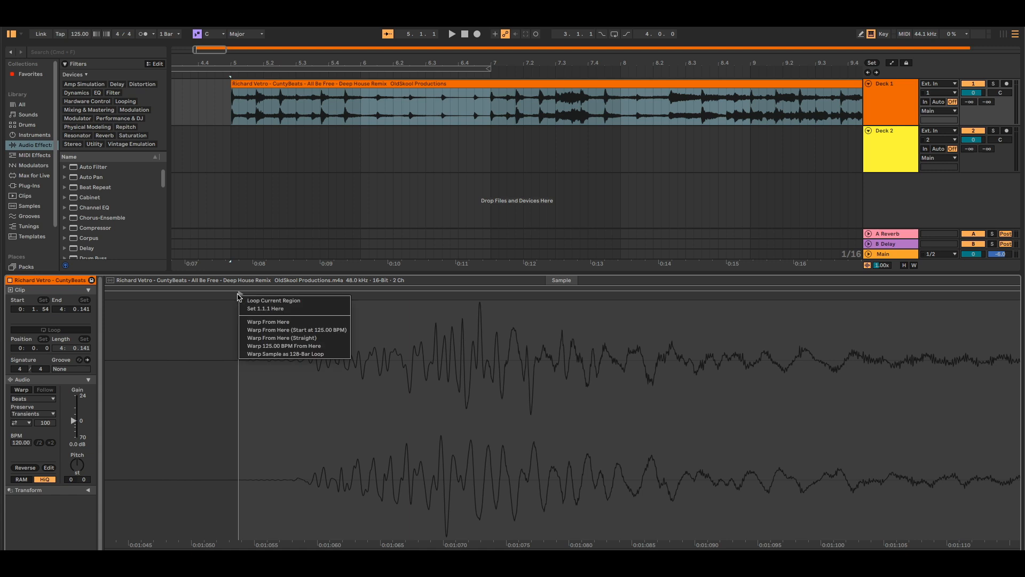
left_click(258, 309)
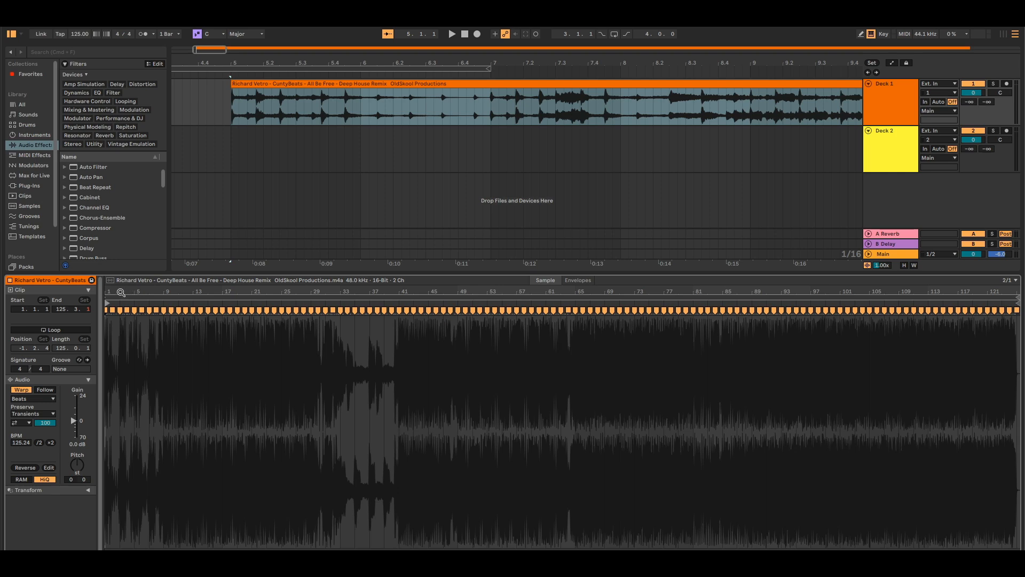
Warp the Deck 1 clip straight from its first downbeat and set its warp mode to Complex Pro
left_click_drag(117, 291, 138, 290)
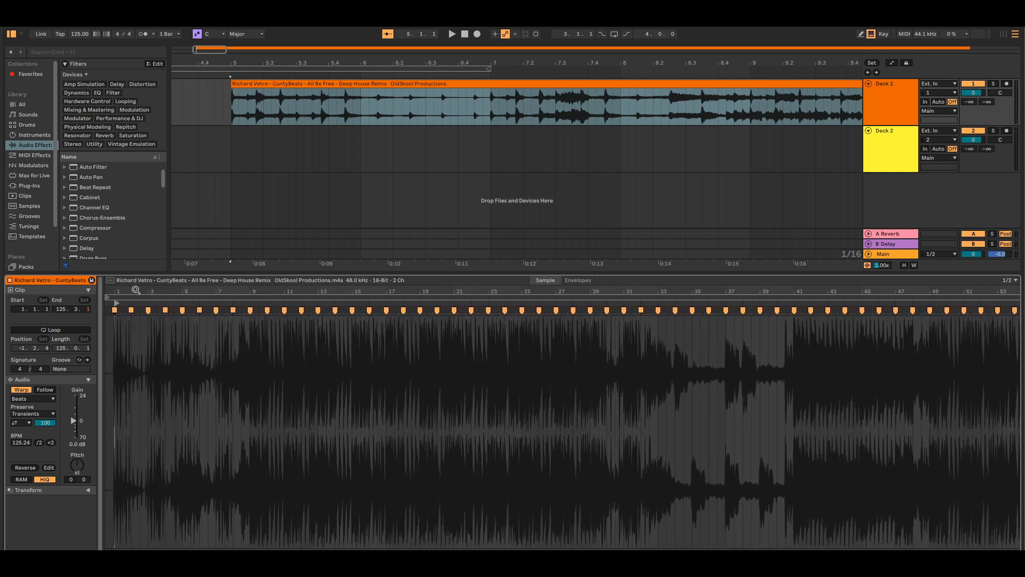
left_click_drag(137, 289, 178, 263)
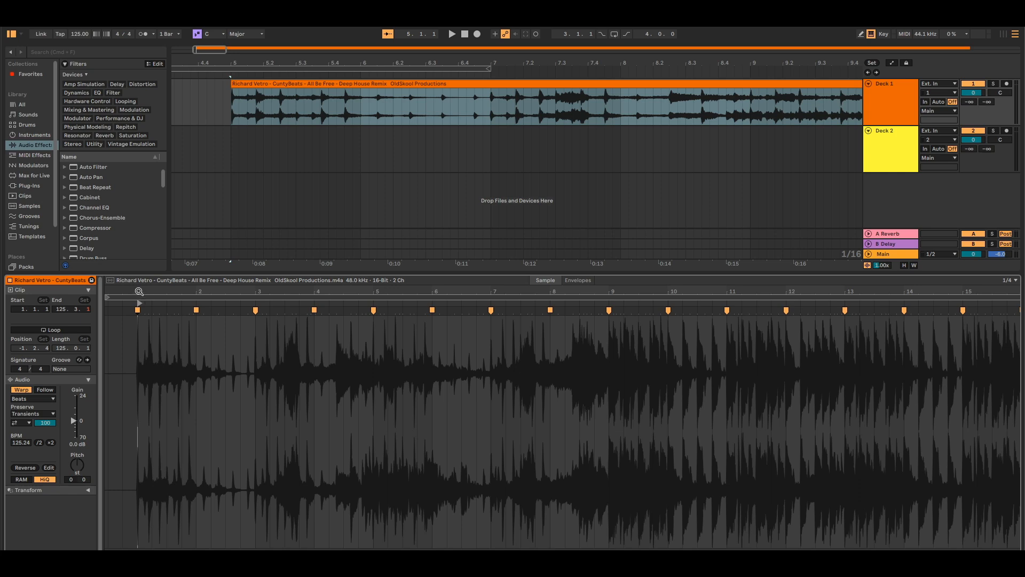
left_click_drag(140, 291, 134, 279)
left_click_drag(312, 291, 316, 312)
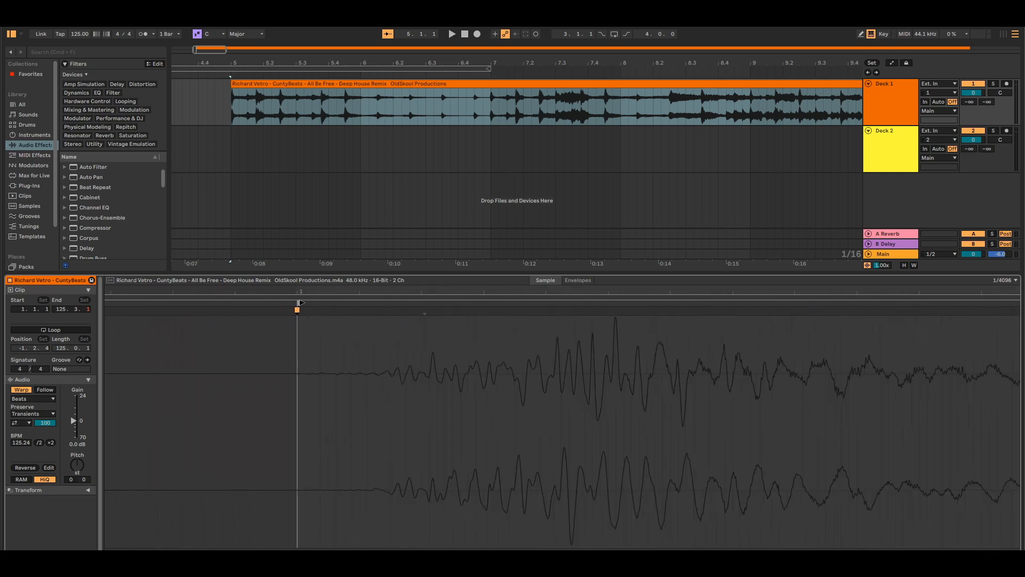
right_click(300, 304)
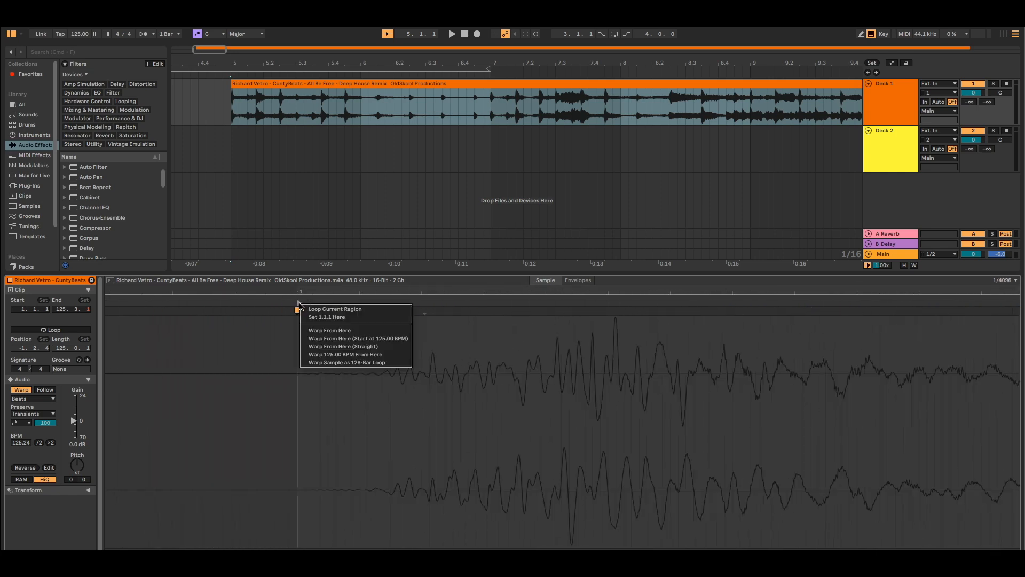
left_click(343, 347)
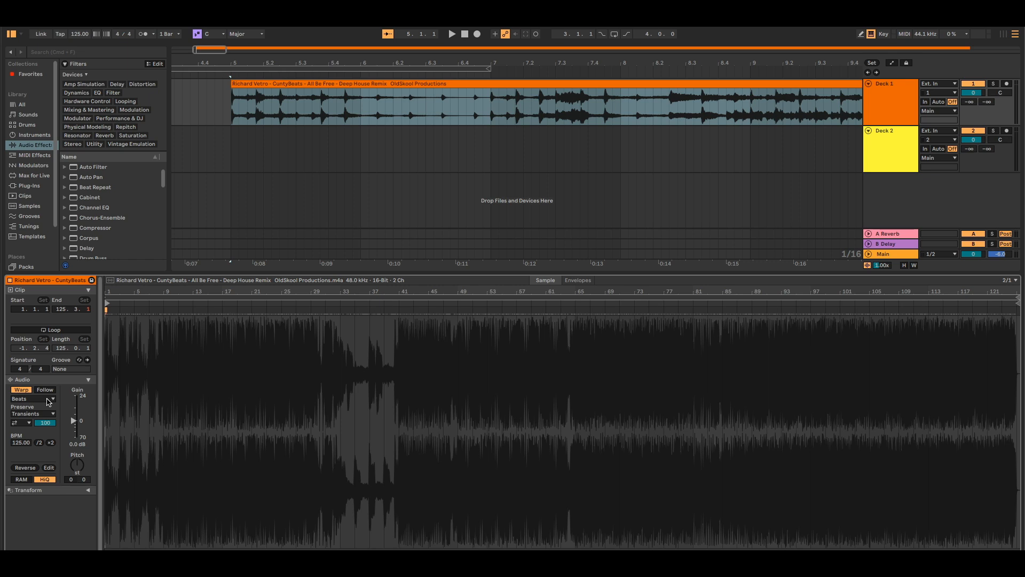
left_click(48, 401)
left_click(46, 445)
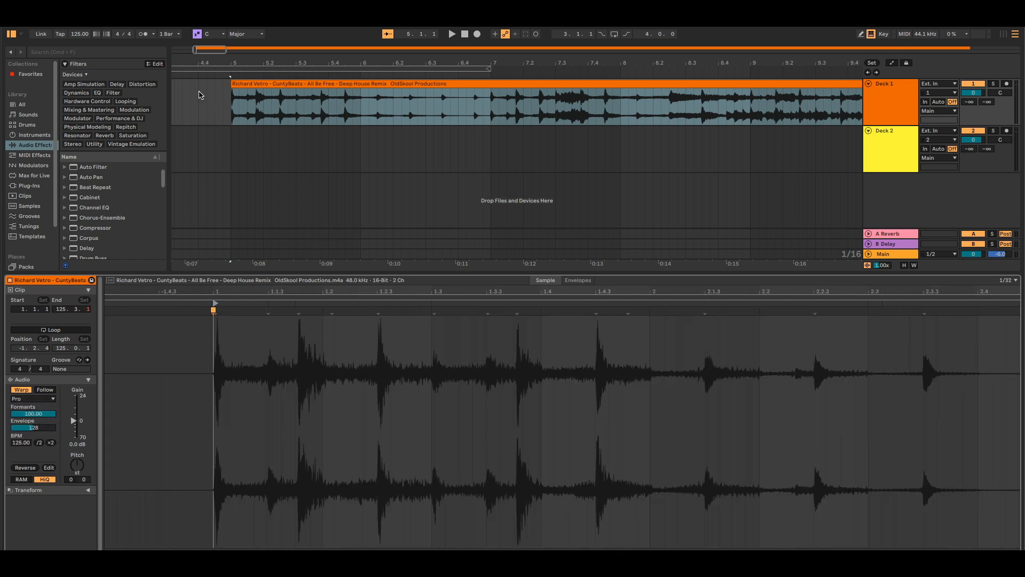
Turn on the metronome and play the Deck 1 clip from bar 5 to check its beat alignment
left_click(234, 106)
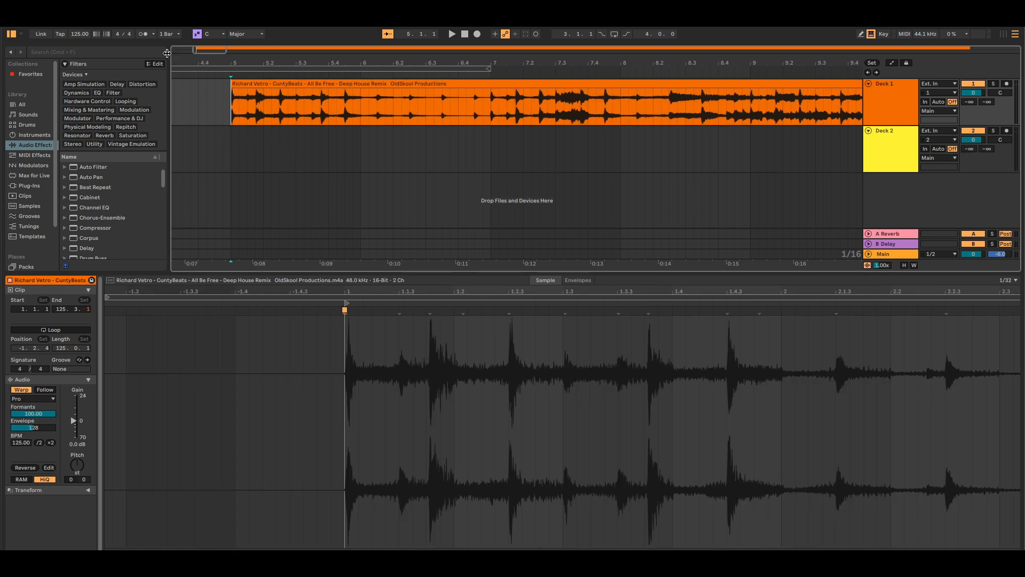
left_click(144, 34)
key("space")
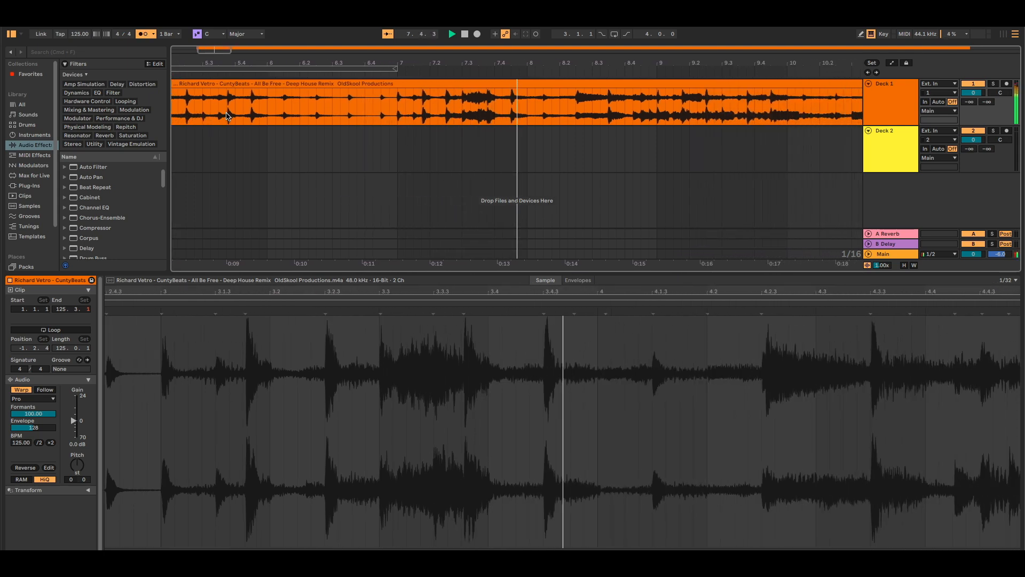
left_click(314, 82)
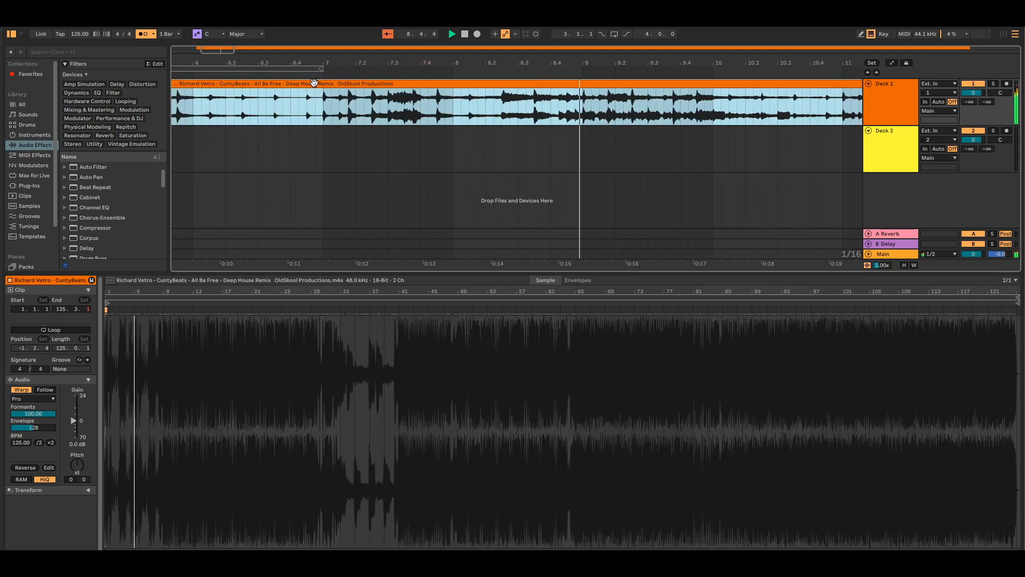
left_click_drag(346, 63, 261, 26)
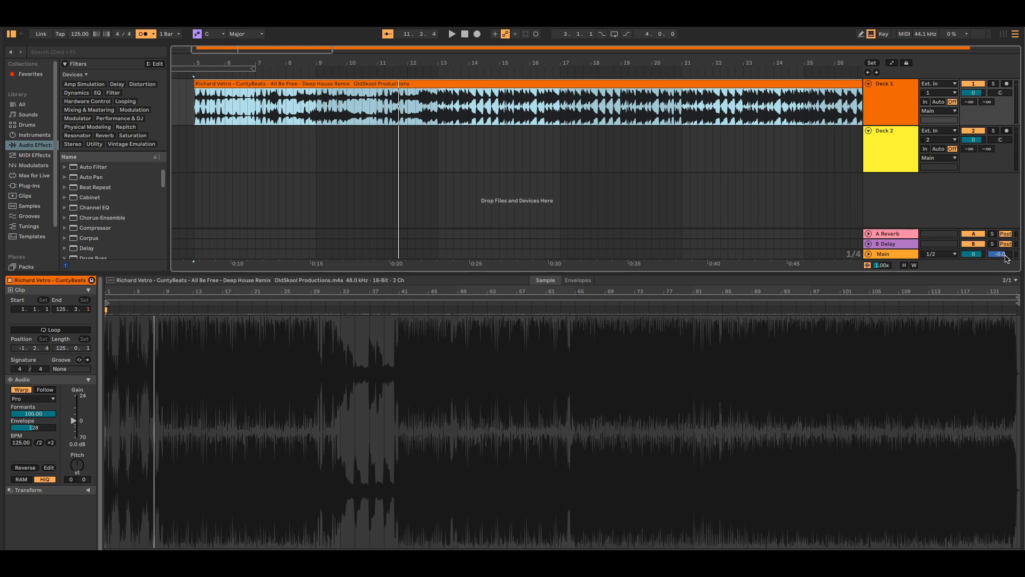
Set the Main track's volume to 0 dB and play the opening of the Deck 1 clip again
left_click_drag(999, 254, 998, 249)
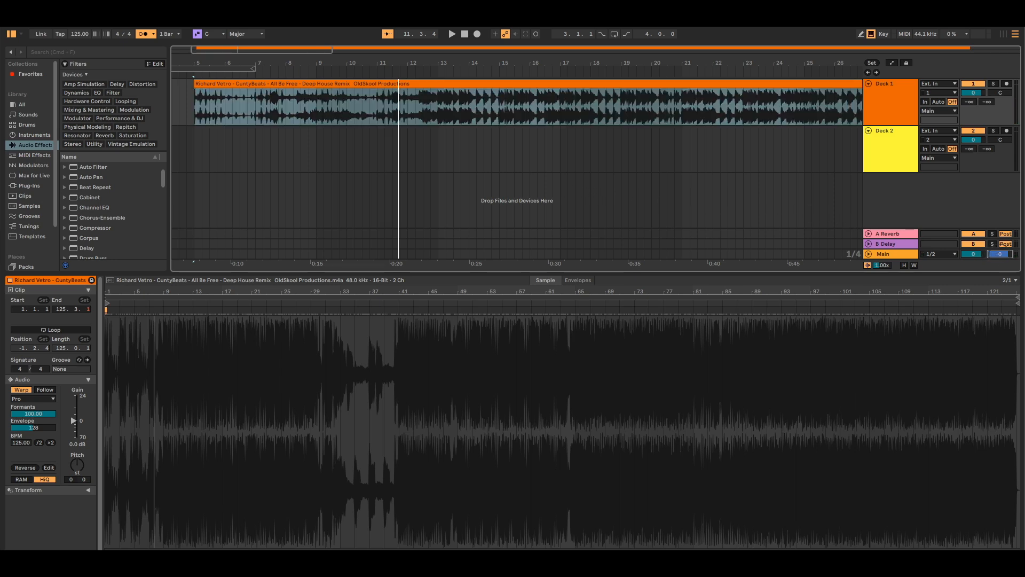
key("space")
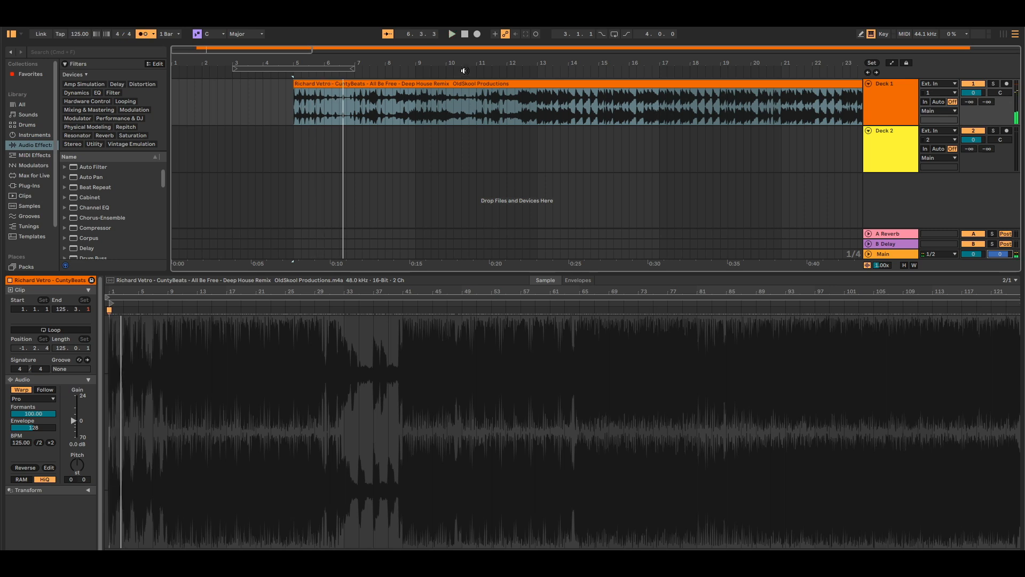
left_click_drag(466, 64, 285, 63)
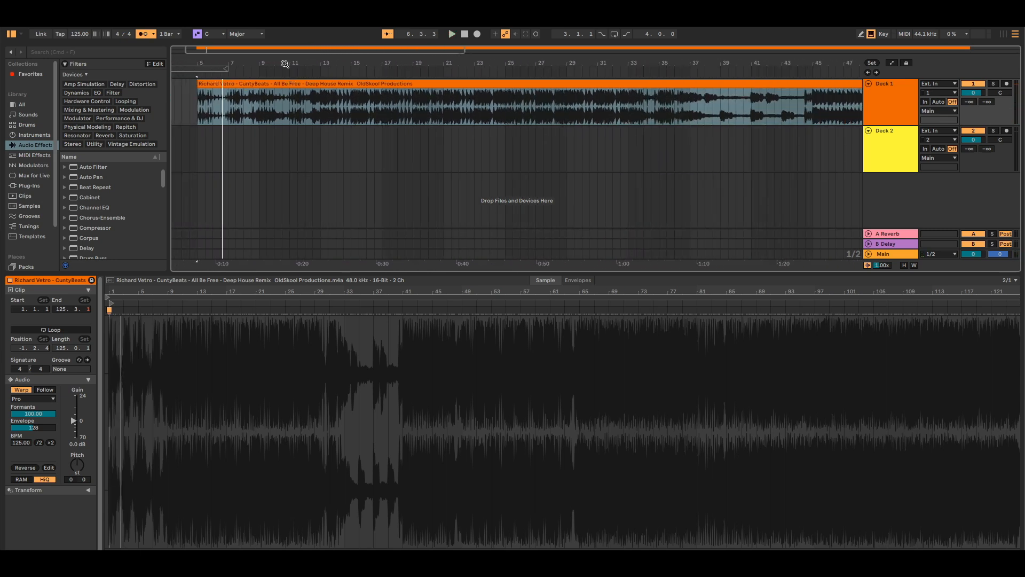
Play the Deck 1 clip from bars 19, 36 and 44 to check its beat alignment further into the song
left_click(412, 120)
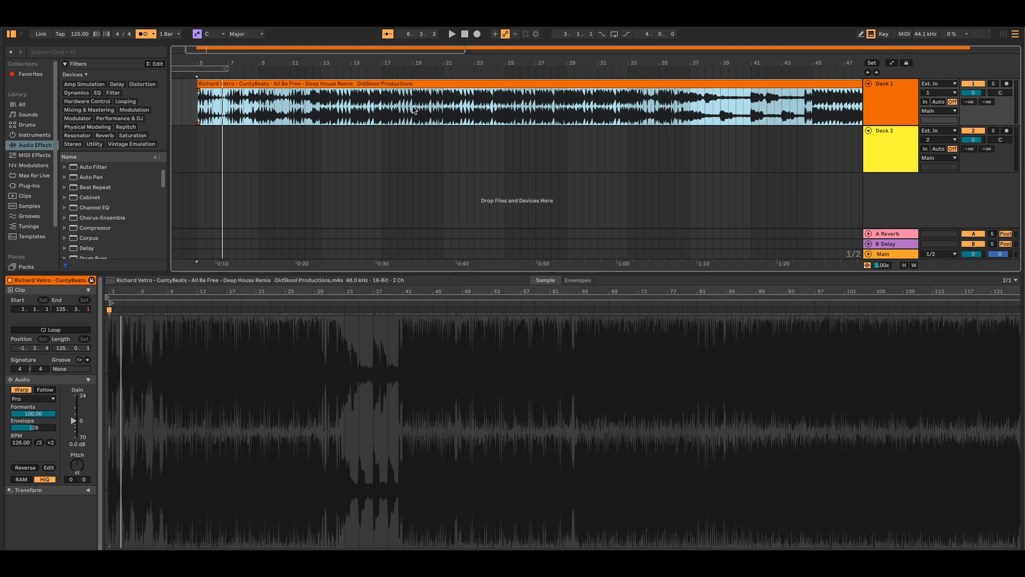
left_click(414, 107)
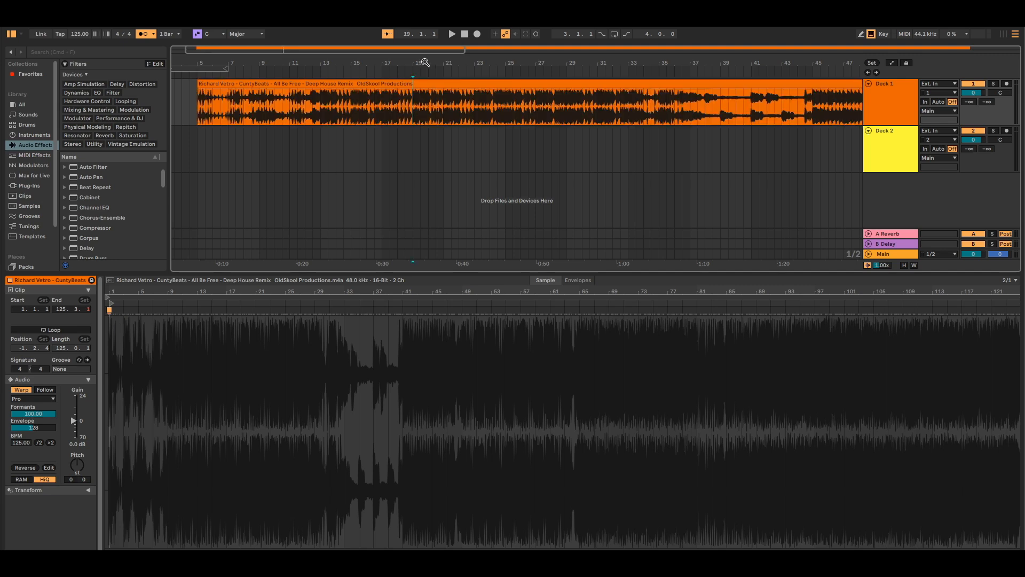
key("space")
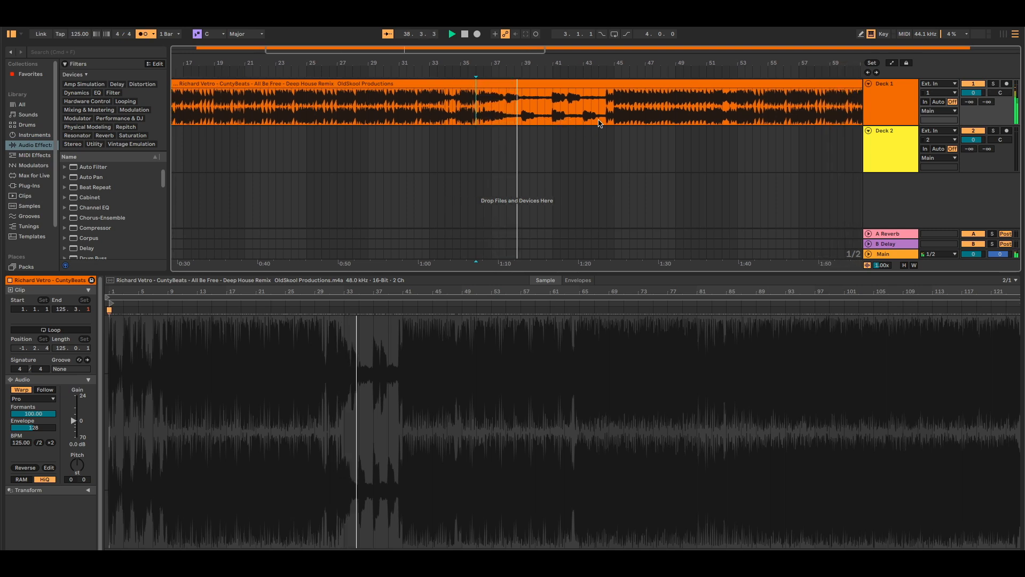
left_click(595, 123)
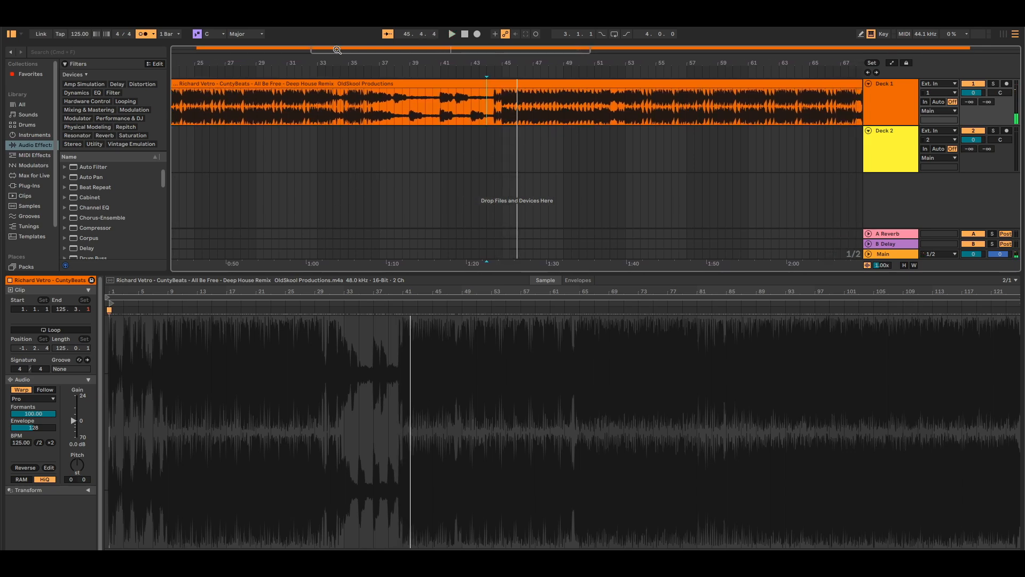
left_click_drag(333, 63, 333, 54)
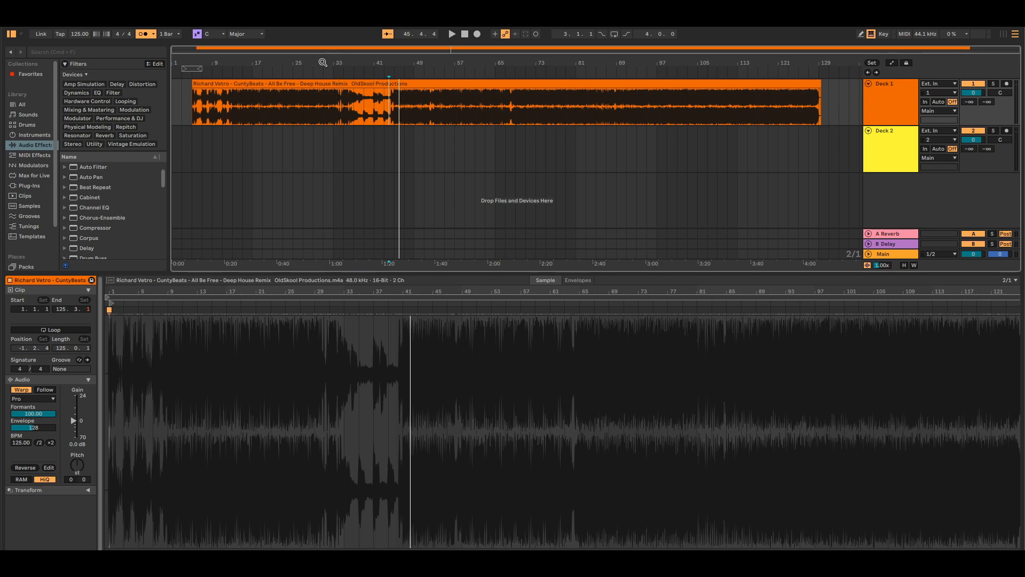
Bring Two Step - Huma-Huma from Serato DJ Pro onto Deck 2 and align its start with the Deck 1 clip at bar 5
left_click_drag(259, 52, 259, 55)
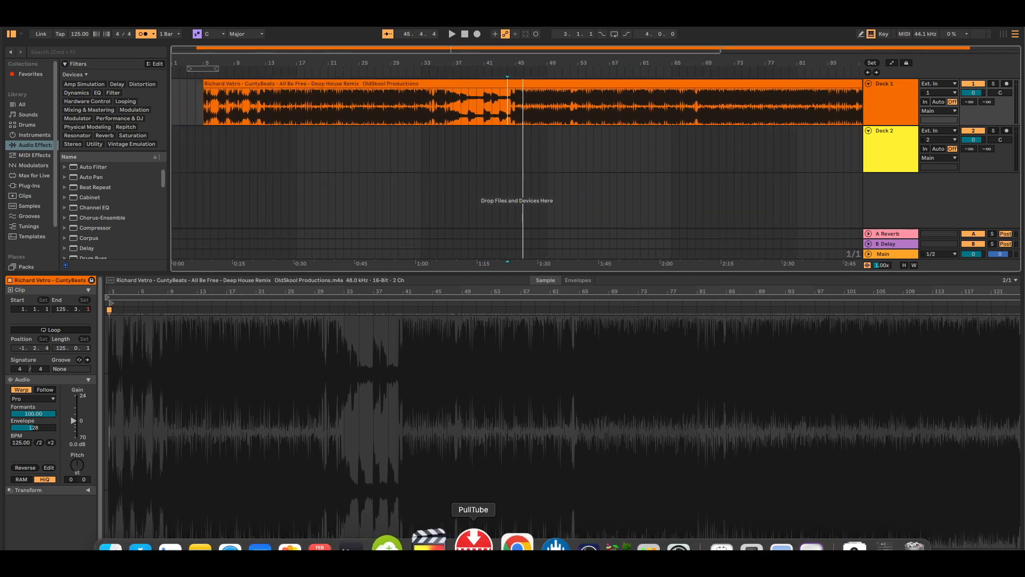
left_click(539, 545)
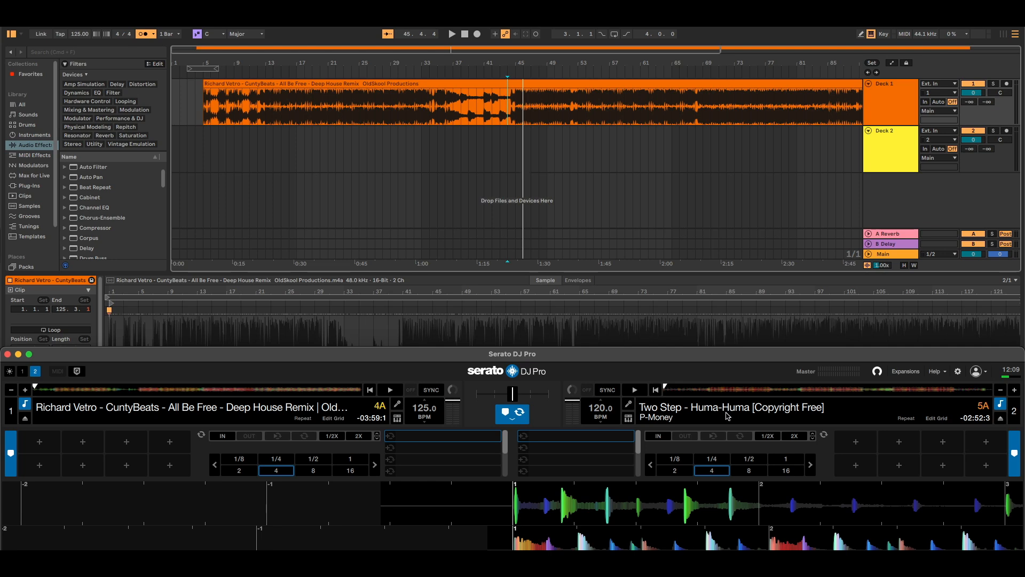
left_click_drag(728, 413, 431, 156)
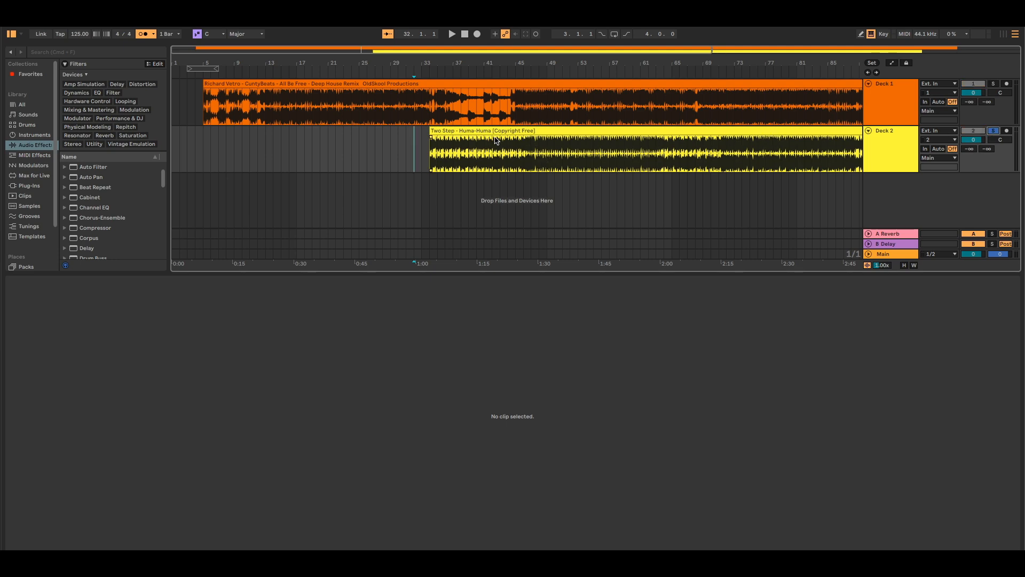
left_click_drag(504, 131, 283, 141)
Trim the silence before the first sound of the Deck 2 clip, starting it at 0:0.195, and open its sample view
left_click_drag(202, 63, 249, 26)
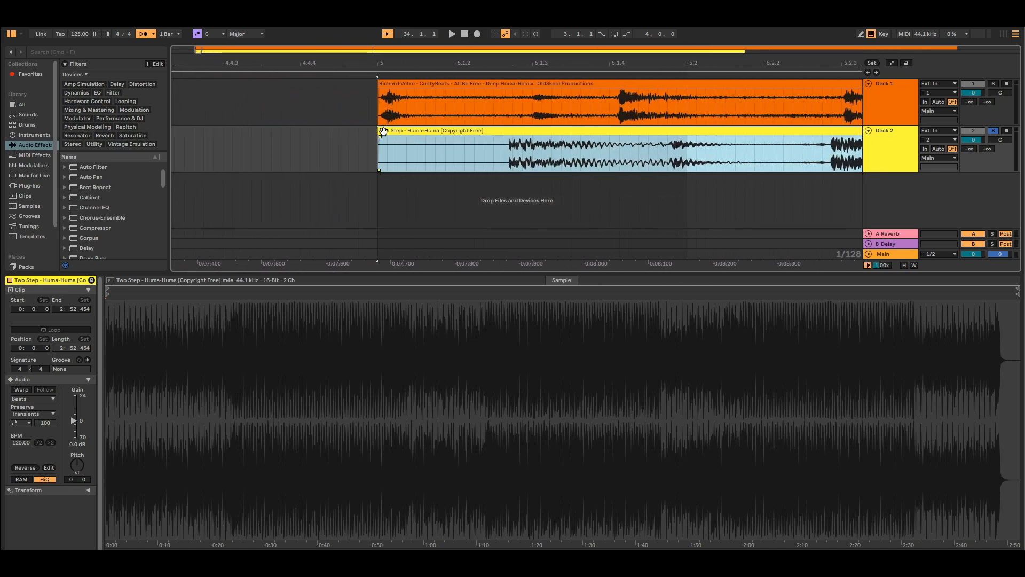
mouse_move(379, 130)
left_mouse_down()
mouse_move(501, 151)
mouse_move(445, 131)
mouse_move(397, 133)
left_mouse_up()
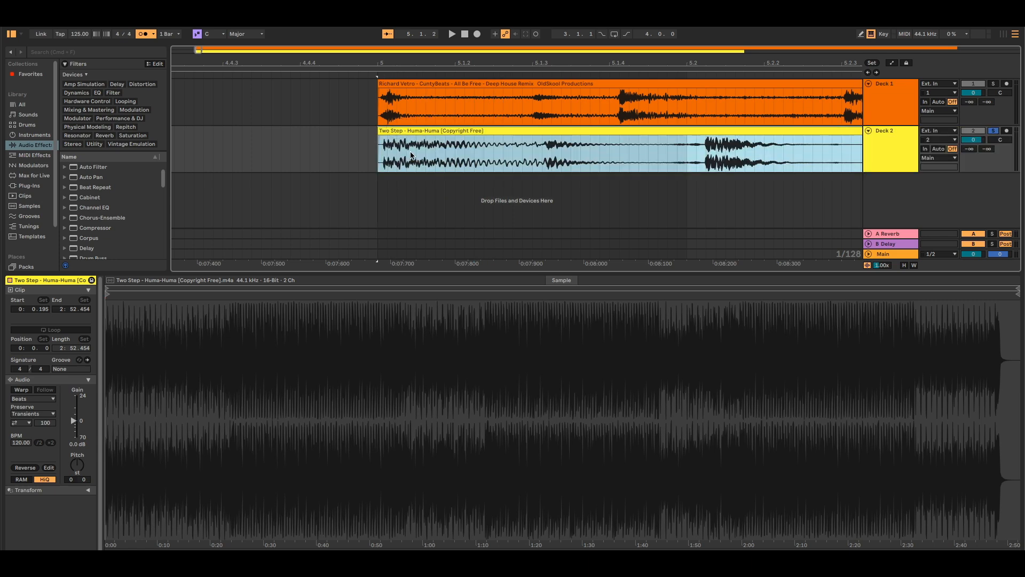
double_click(405, 132)
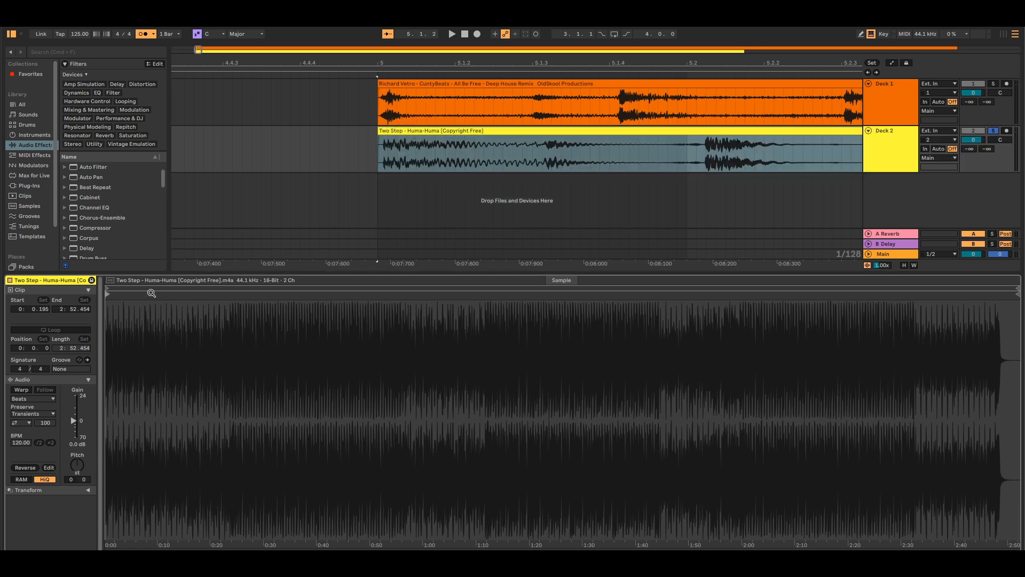
Move the Deck 2 clip's start marker onto the first transient at 0:0.204 and set 1.1.1 there
left_click_drag(126, 297, 126, 374)
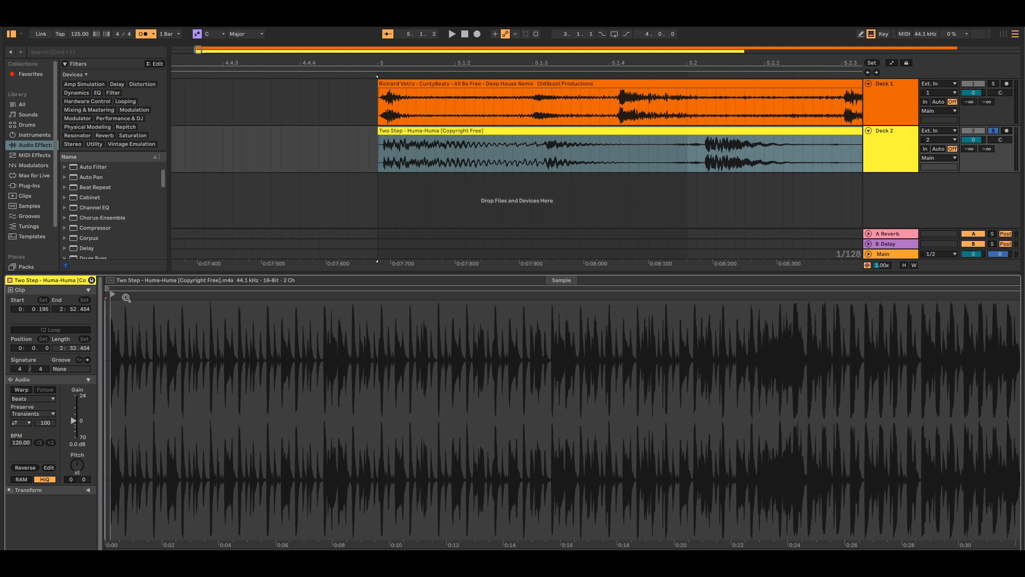
left_click_drag(126, 297, 707, 296)
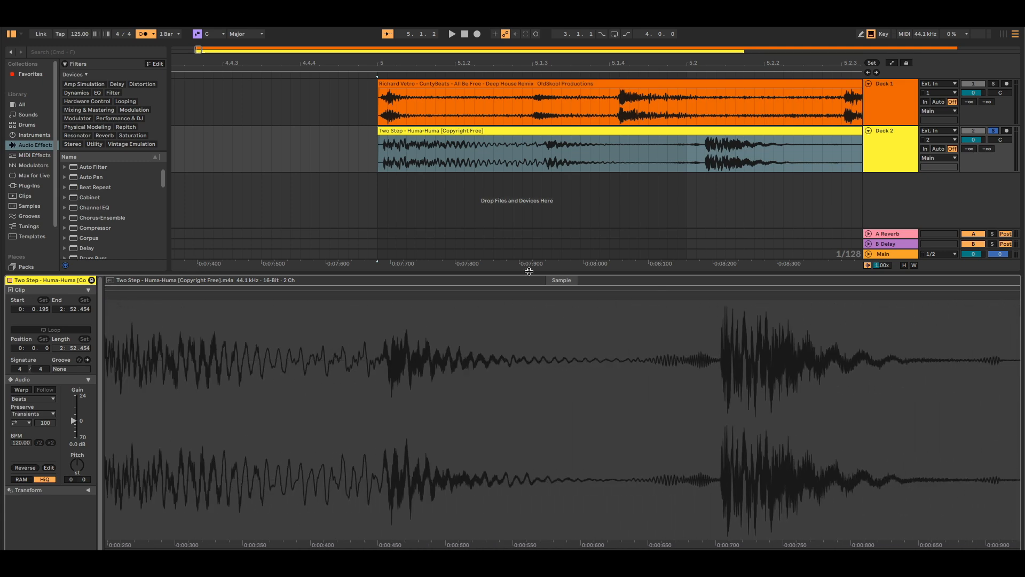
mouse_move(160, 298)
left_mouse_down()
mouse_move(480, 299)
mouse_move(485, 331)
mouse_move(569, 331)
left_mouse_up()
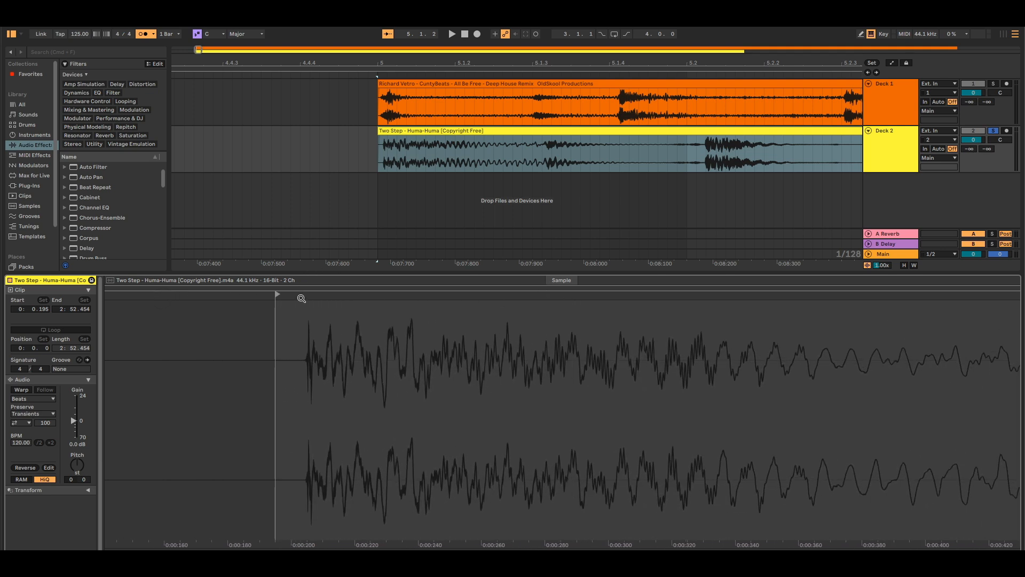
left_click_drag(302, 299, 327, 368)
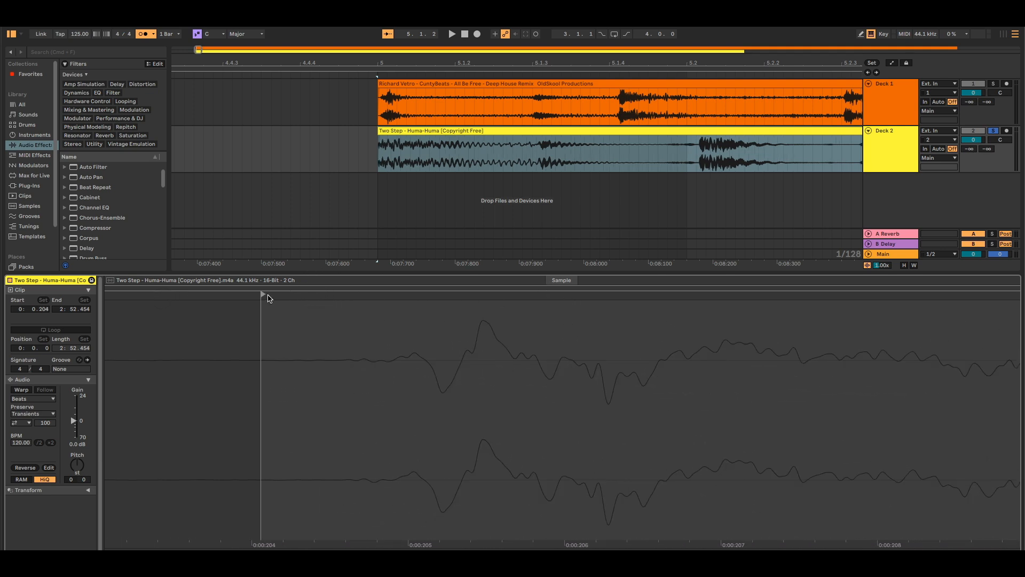
right_click(263, 294)
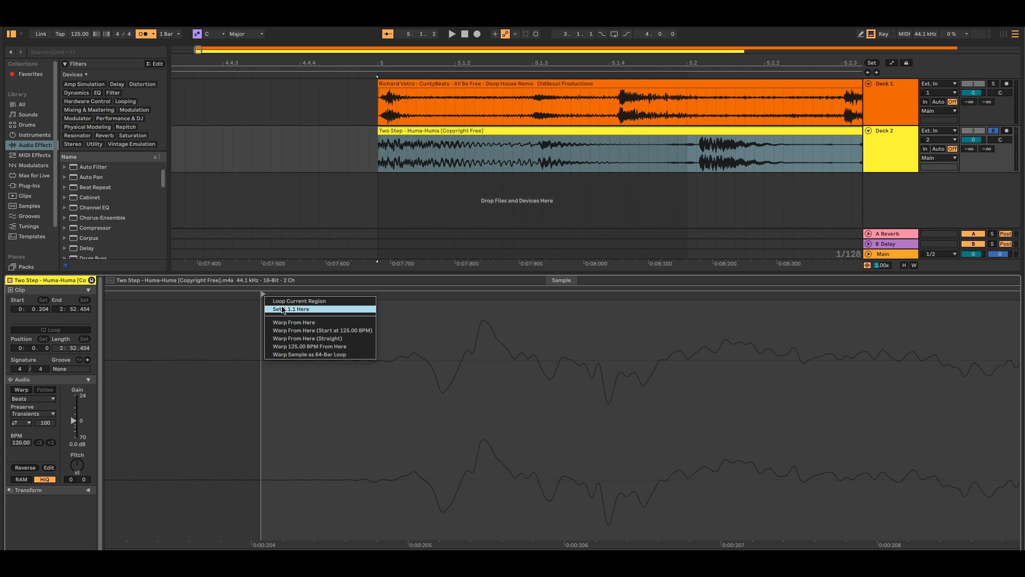
left_click(283, 310)
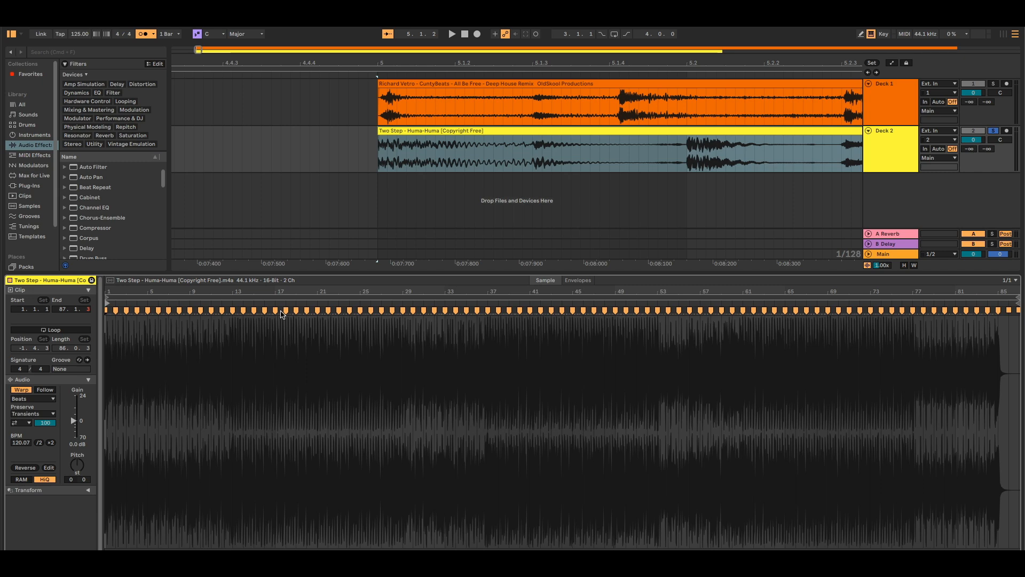
Warp the Deck 2 clip straight from its first downbeat and set its warp mode to Complex Pro
right_click(109, 303)
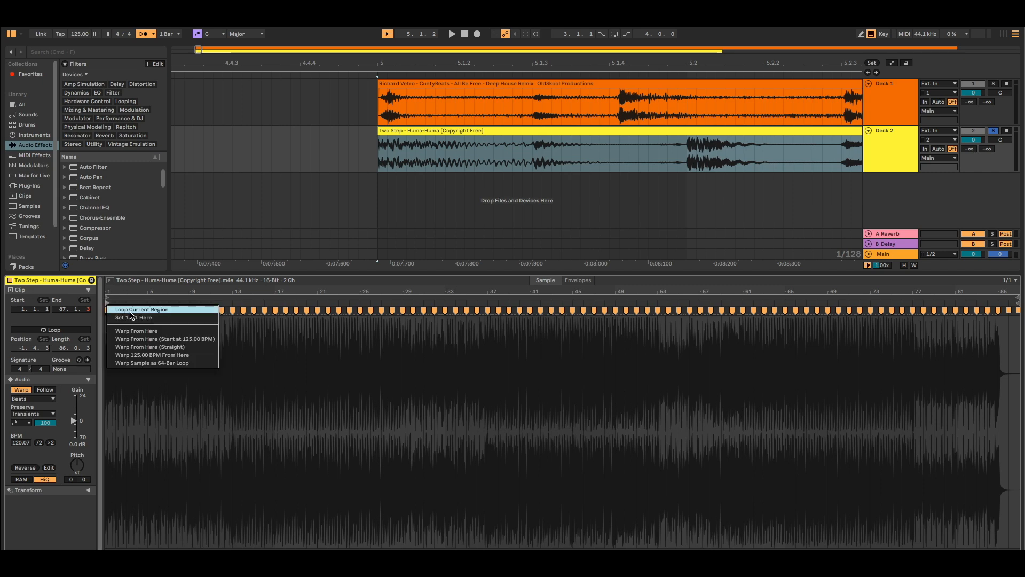
left_click(137, 348)
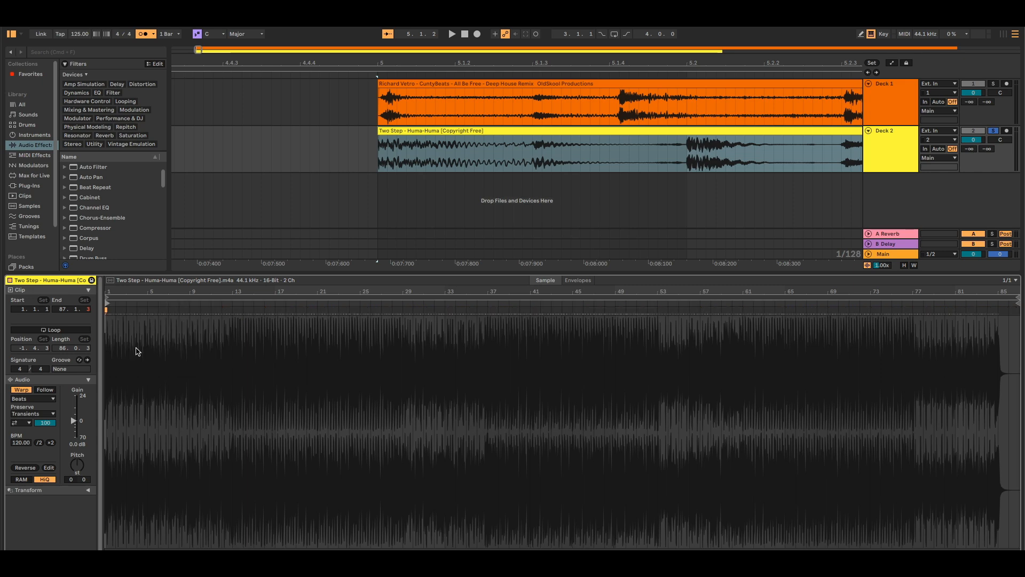
left_click(50, 402)
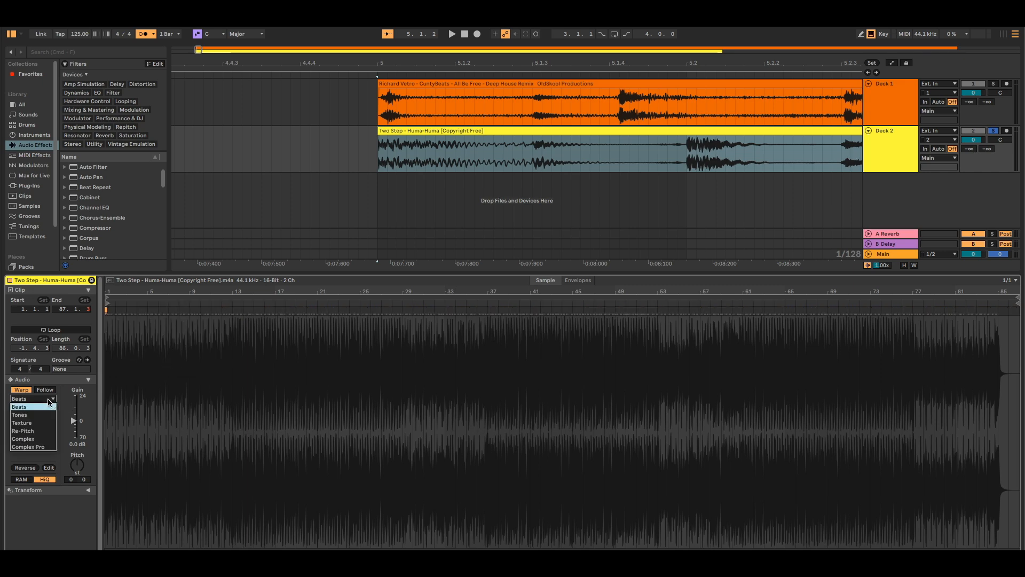
left_click(45, 446)
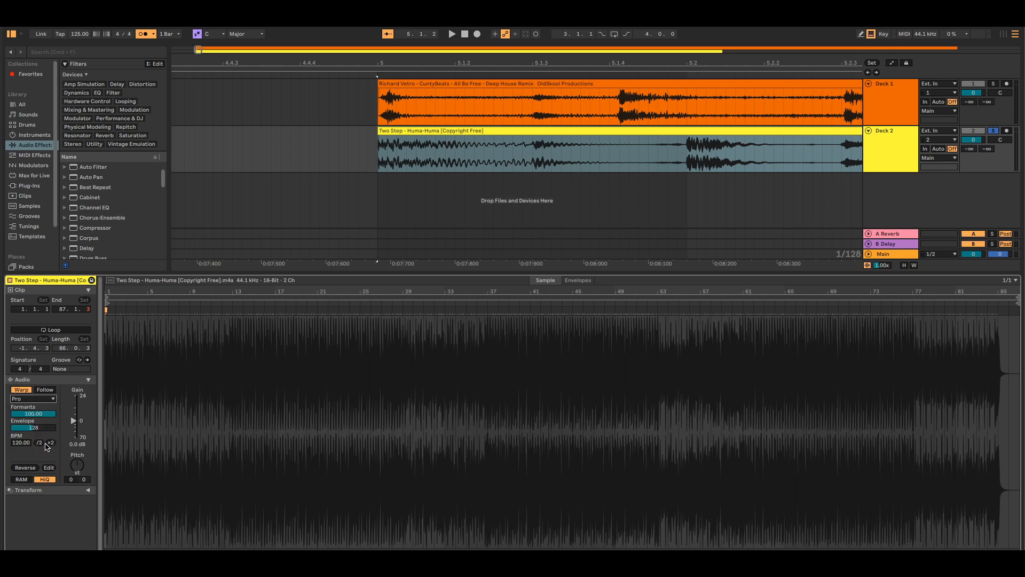
Play the soloed Deck 2 clip from bars 5, 34, 45 and 57 to check its beat alignment
left_click(379, 171)
left_click(378, 156)
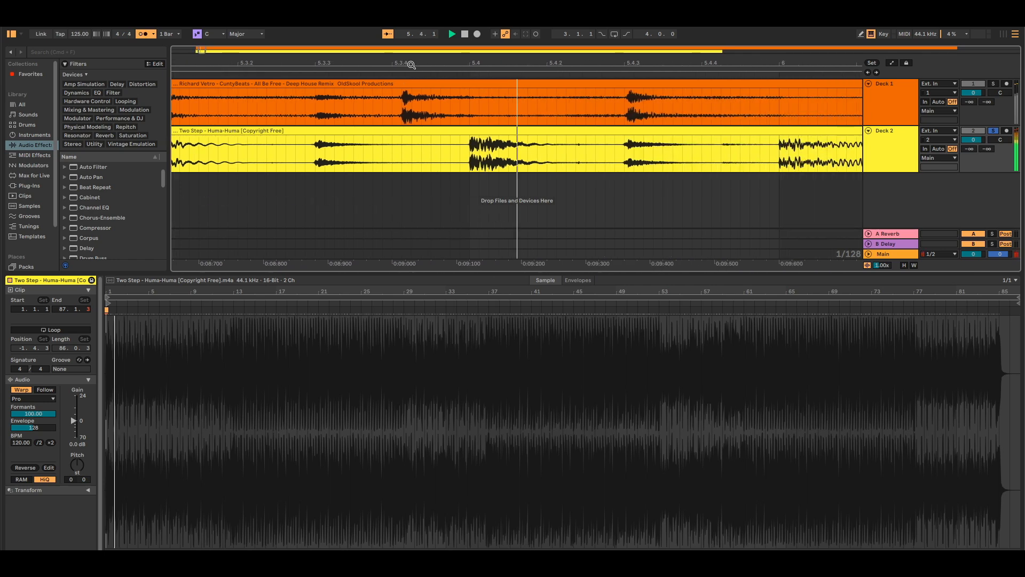
left_click_drag(412, 63, 285, 63)
left_click_drag(355, 62, 261, 62)
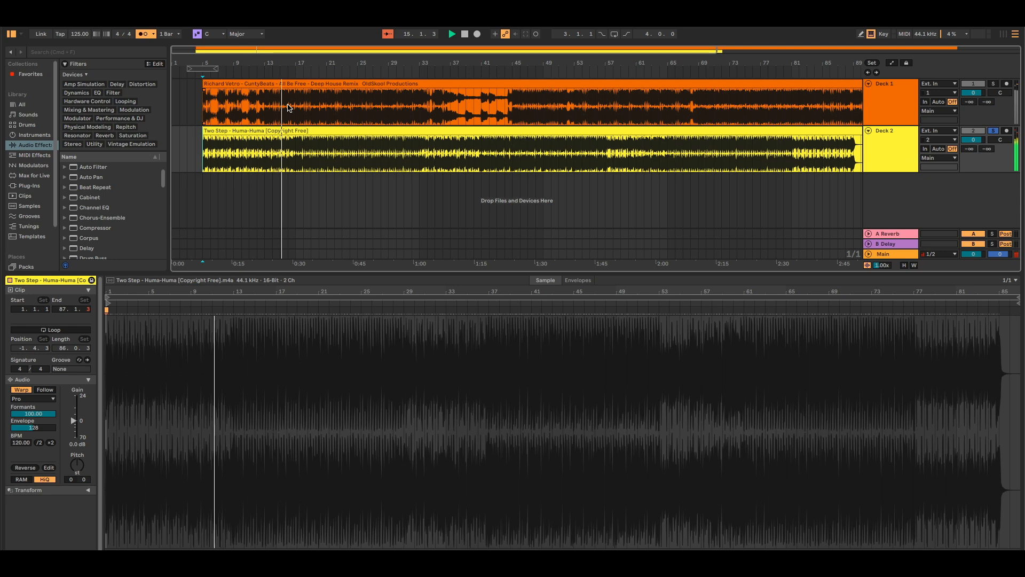
left_click(428, 160)
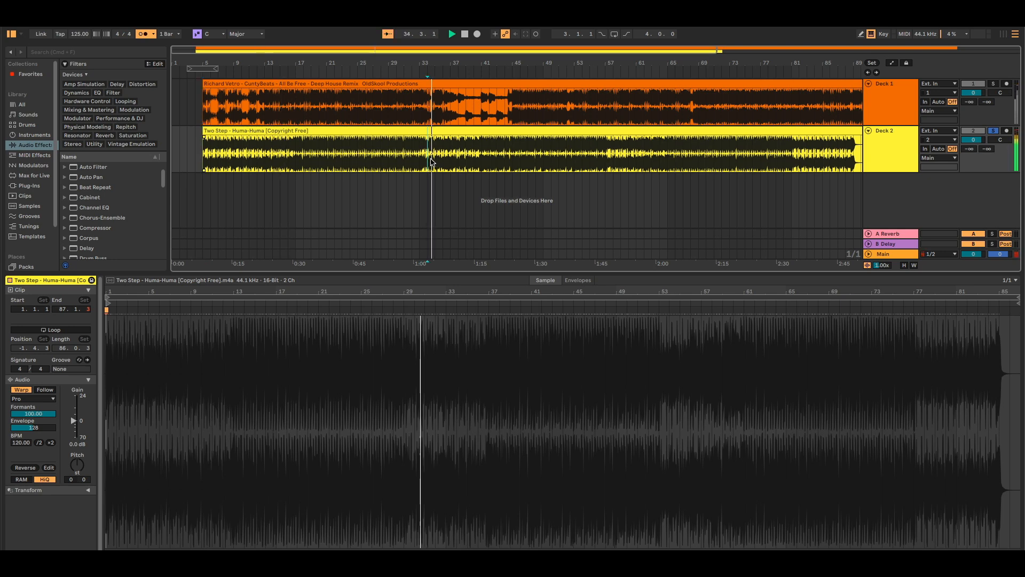
left_click(512, 156)
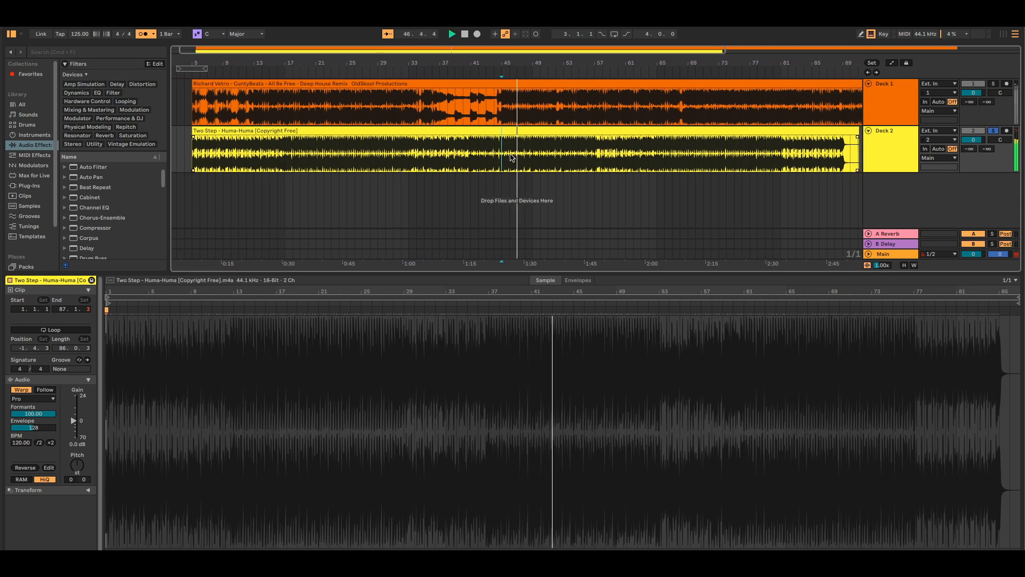
left_click(589, 164)
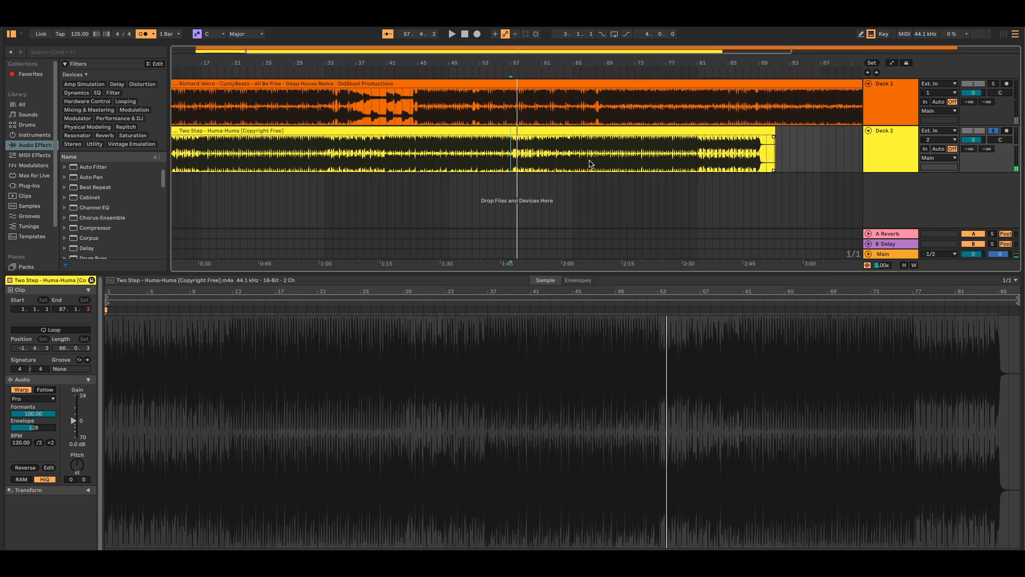
Unsolo Deck 2 and move its clip along the timeline to start at bar 65
key("super+Tab")
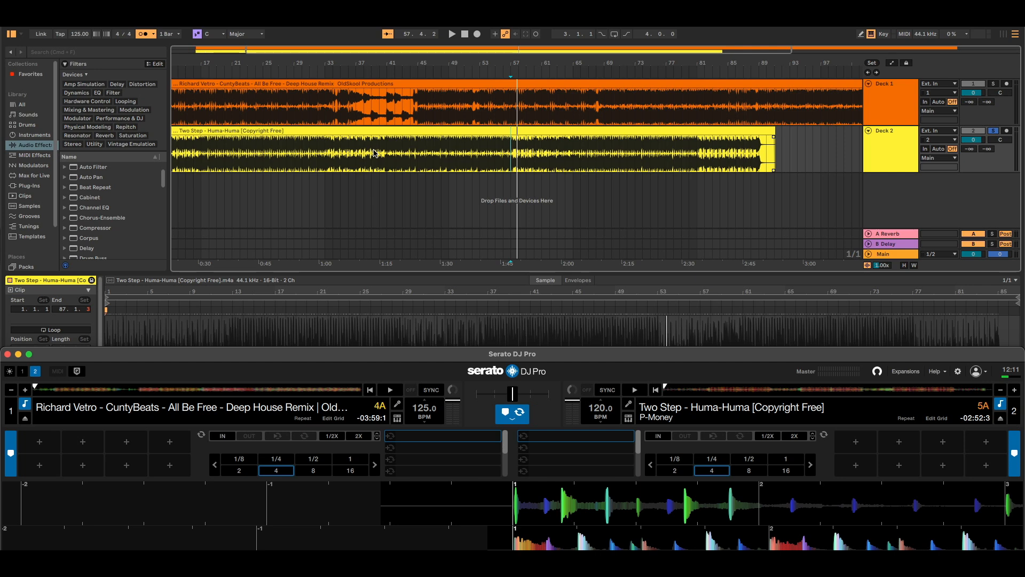
key("super+Tab")
left_click_drag(384, 62, 385, 62)
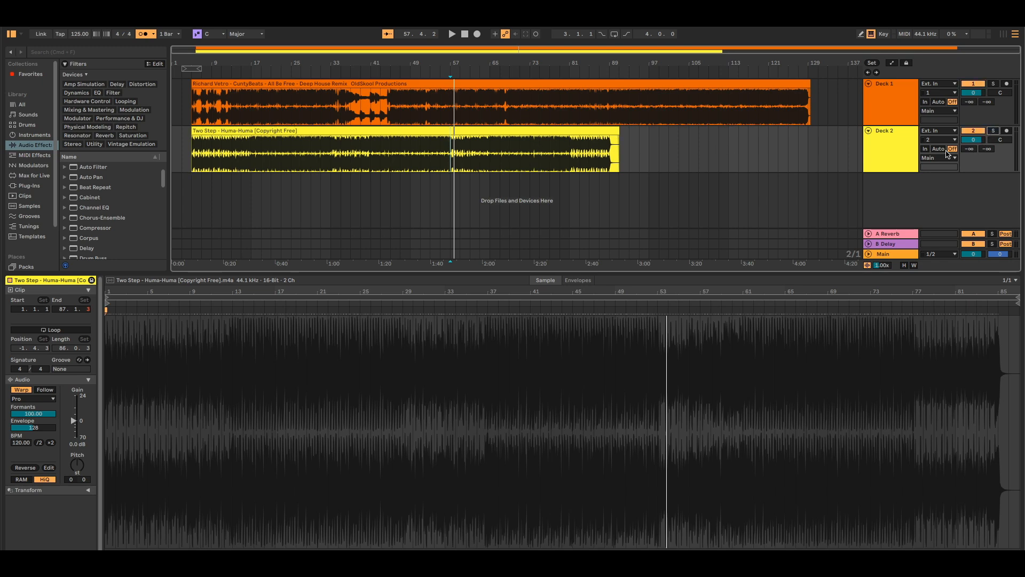
left_click_drag(360, 132, 658, 143)
Play the Deck 1 clip from the drop at bar 45 to look for a mix-in point
left_click(341, 146)
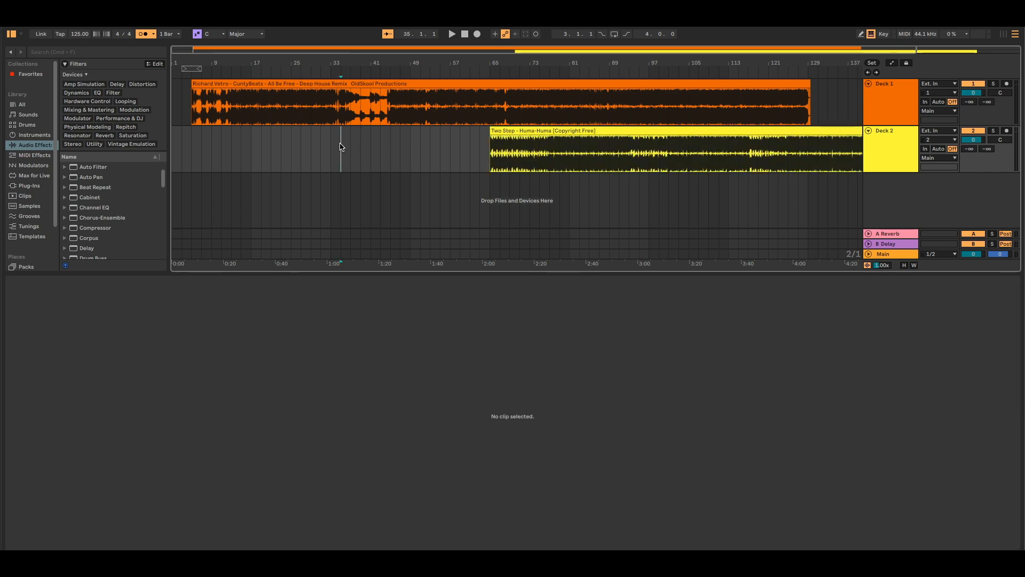
left_click(390, 114)
left_click_drag(444, 59, 443, 68)
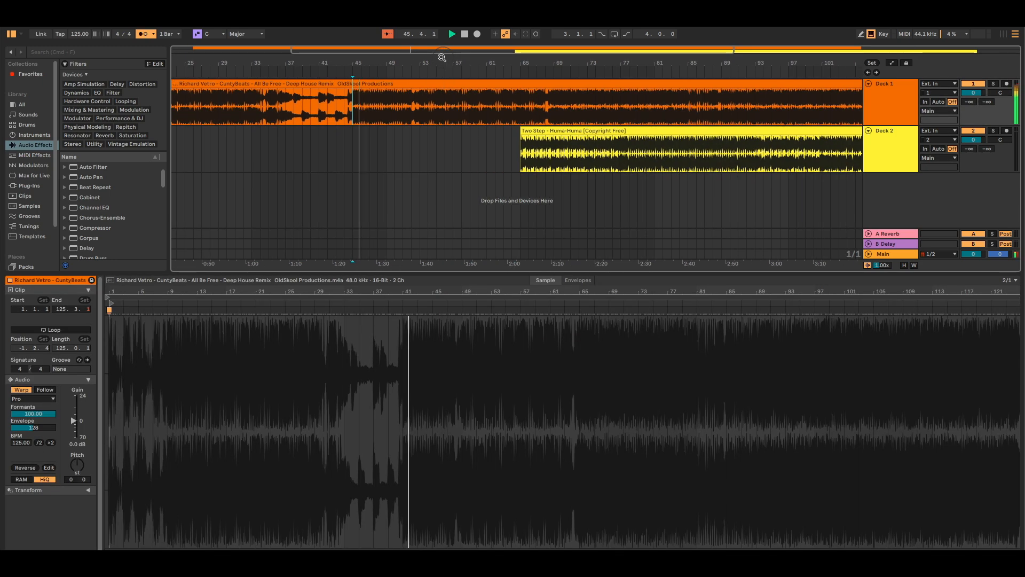
Move the Deck 2 clip to start at bar 83 and play Deck 1 from bars 64 and 68
left_click_drag(532, 129, 689, 133)
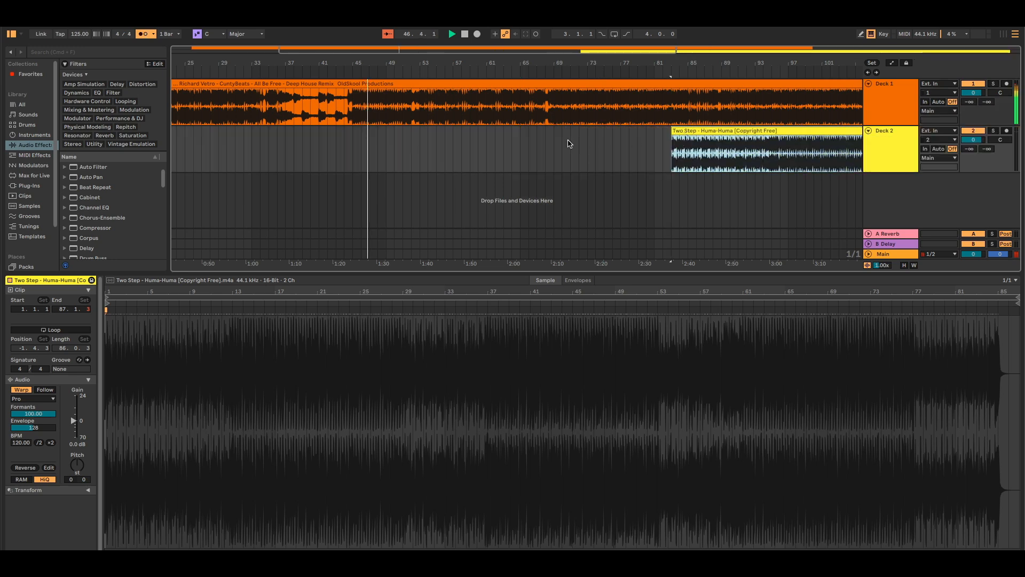
left_click(516, 111)
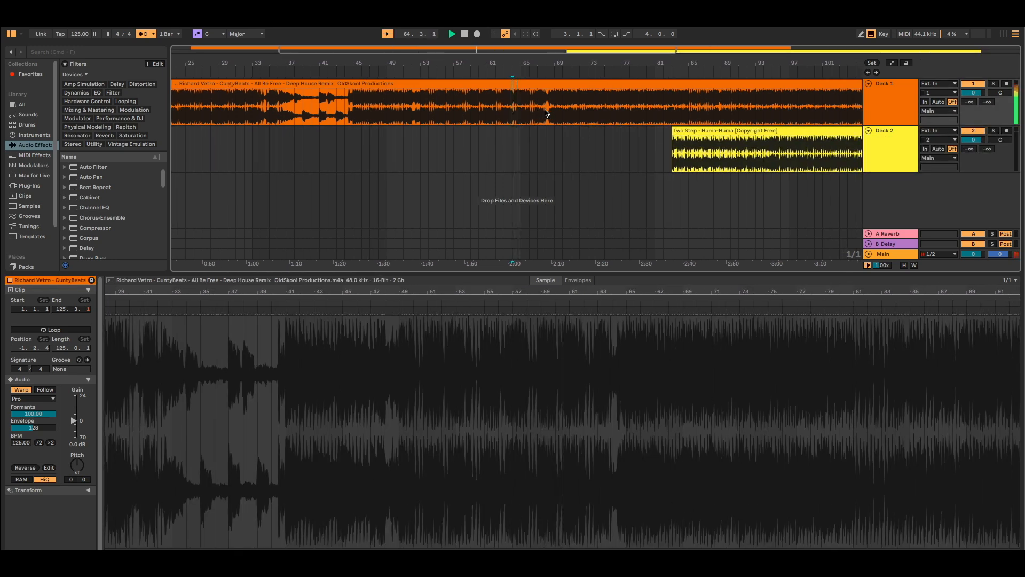
left_click(547, 113)
key("space")
key("space")
Move the Deck 2 clip to start at bar 95 and play Deck 1 from bar 84
left_click_drag(569, 60, 326, 60)
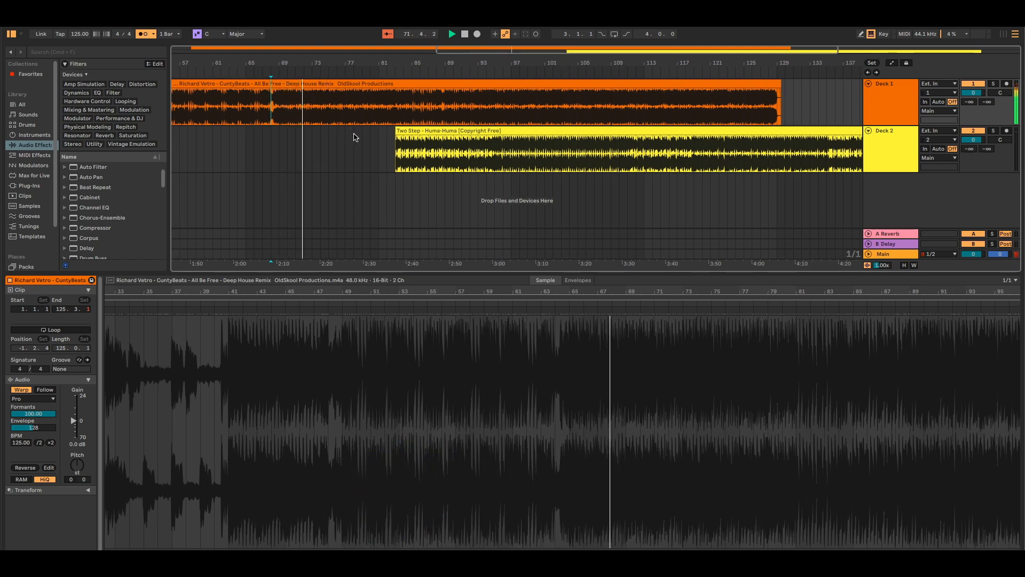
left_click_drag(413, 130, 512, 132)
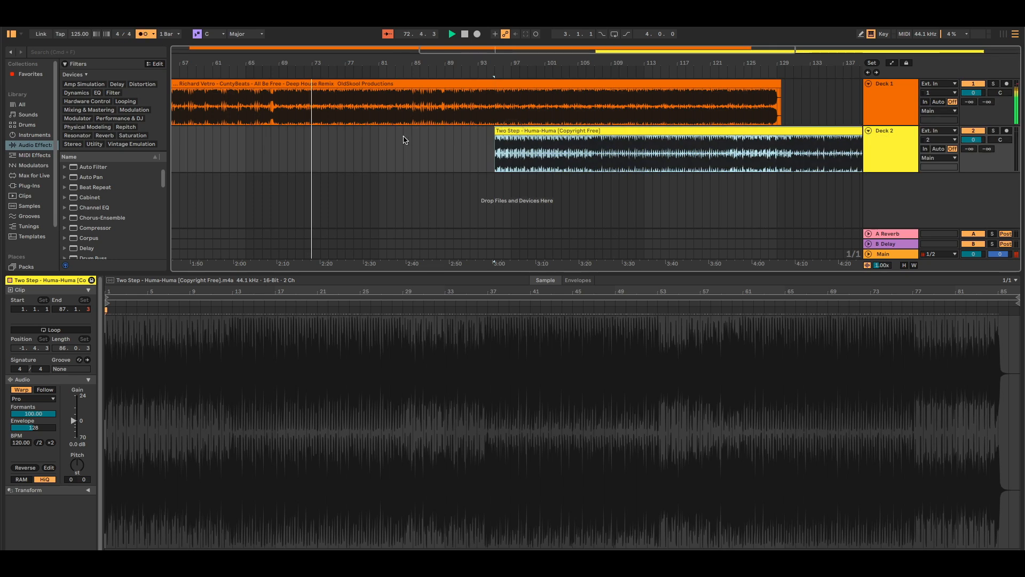
left_click(404, 138)
key("space")
key("space")
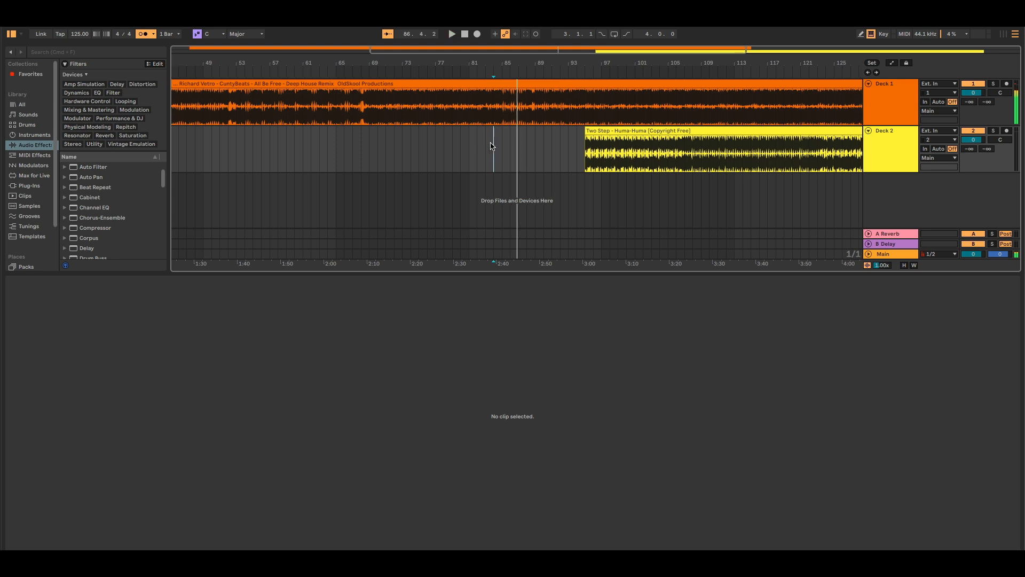
Play Deck 1 around bar 85 and move the Deck 2 clip to start at bar 85
key("space")
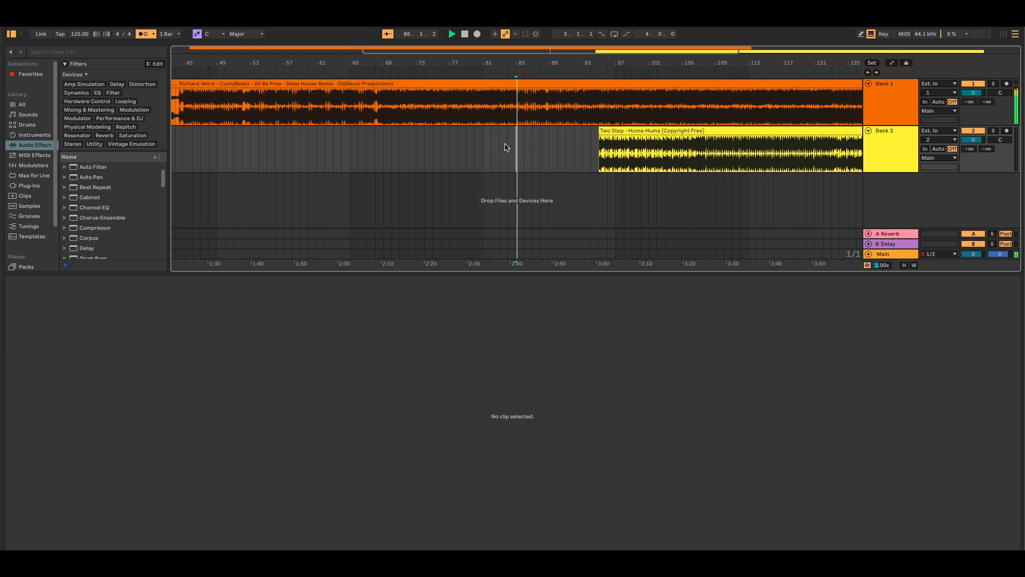
key("space")
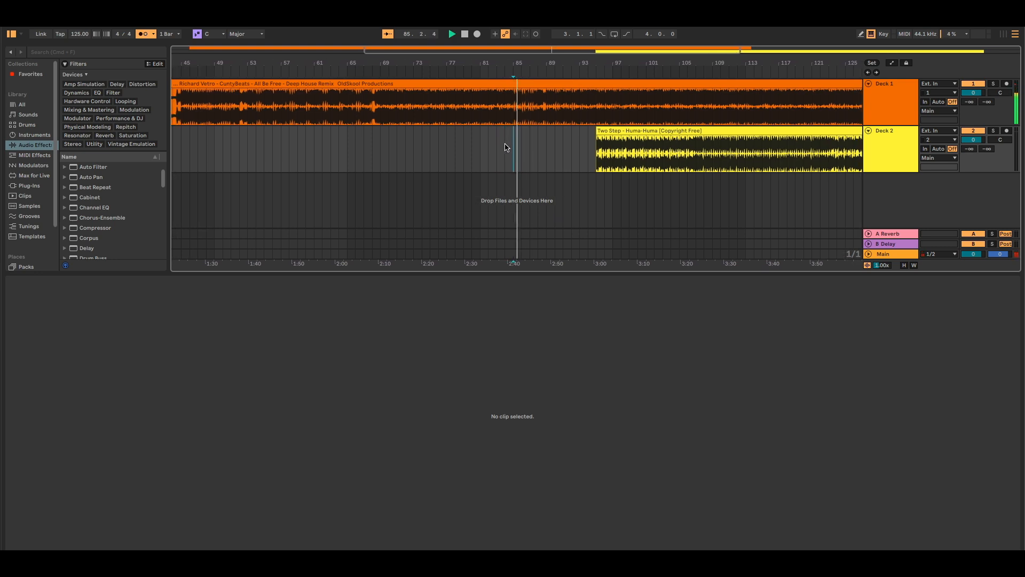
left_click_drag(535, 62, 533, 84)
left_click(652, 130)
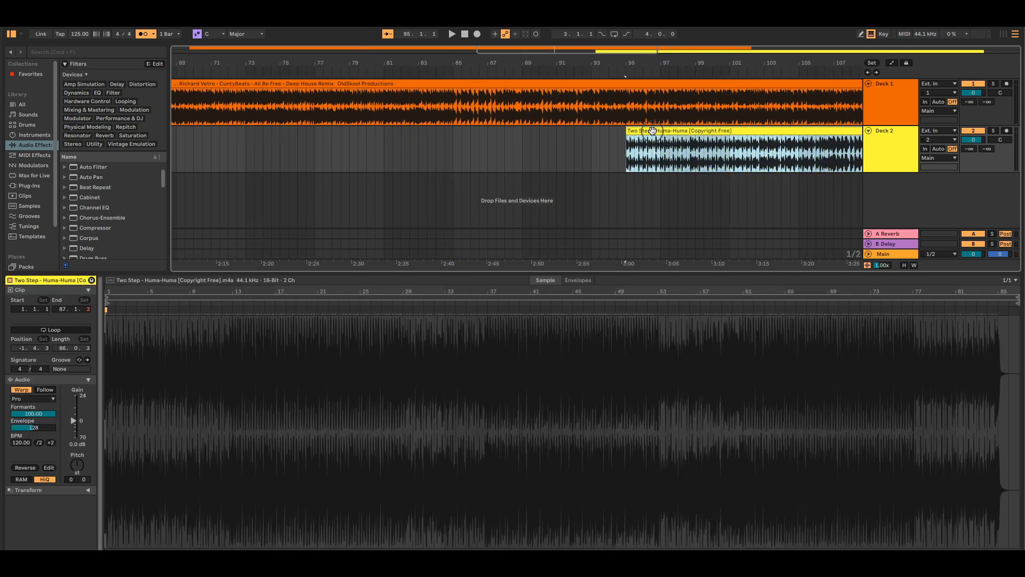
left_click_drag(652, 131, 480, 136)
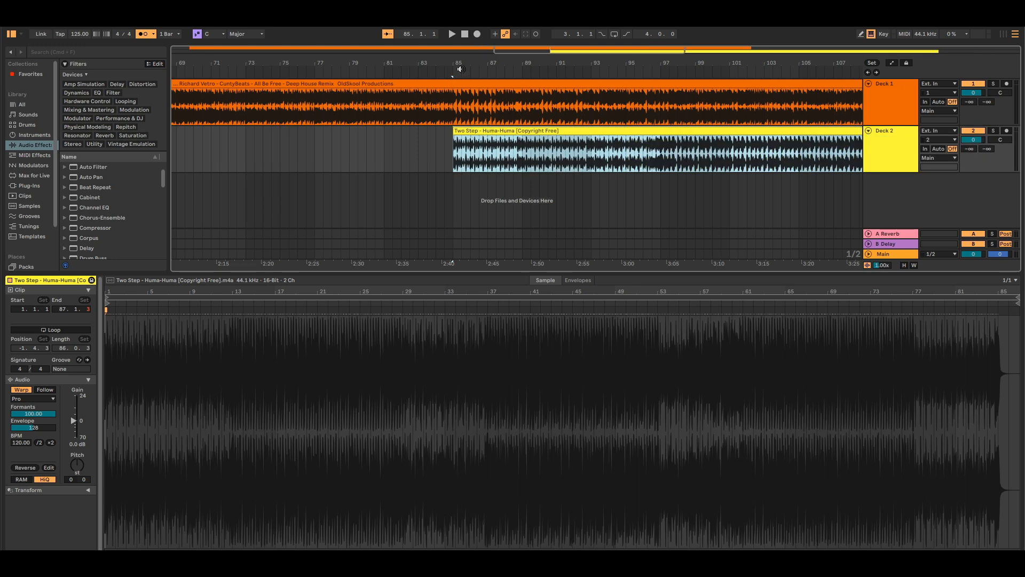
left_click_drag(444, 58, 354, 98)
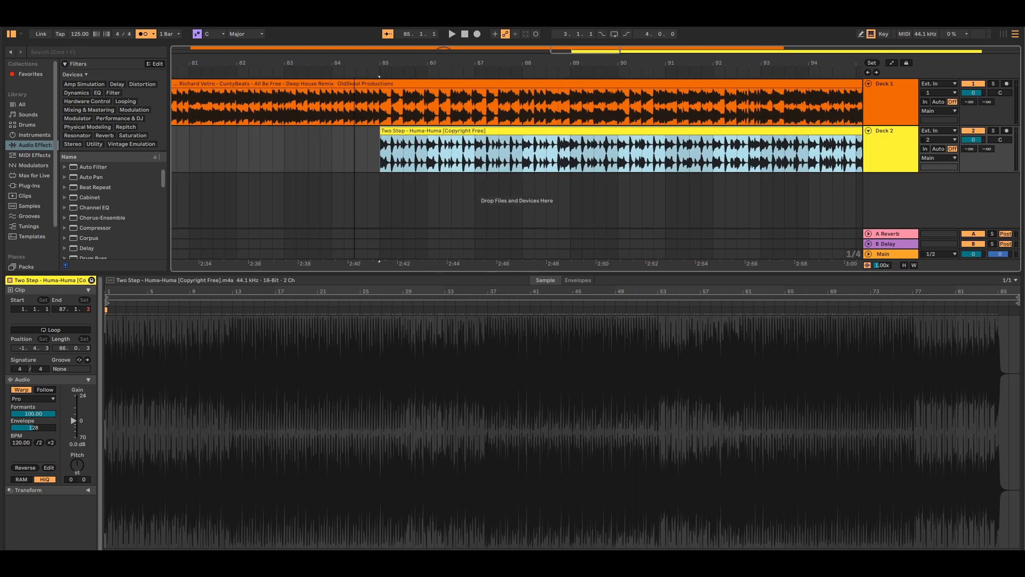
Play both decks together from just before bar 85 to check how the two songs overlap
left_click(264, 158)
key("space")
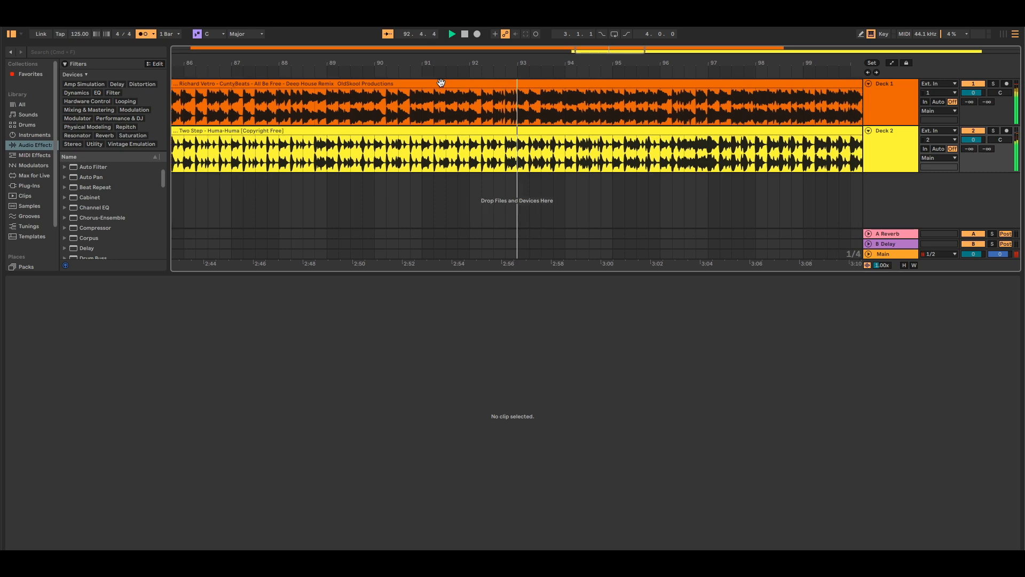
left_click_drag(459, 62, 387, 56)
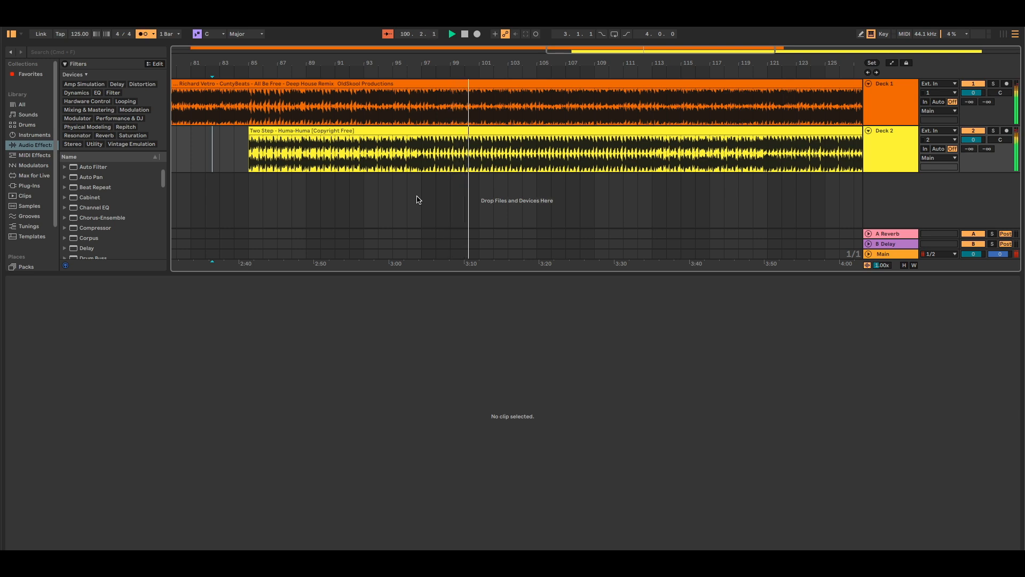
key("space")
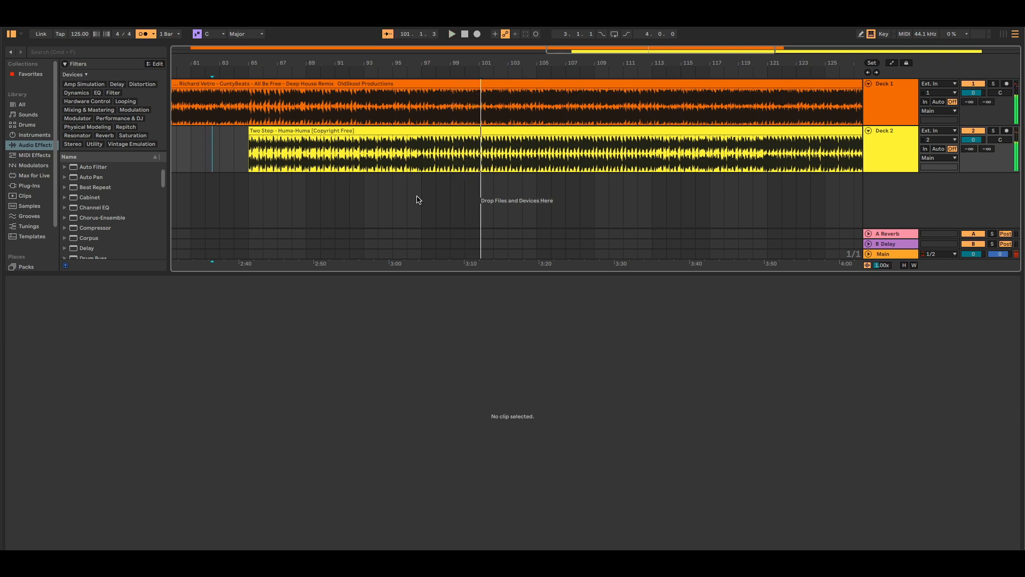
Show automation in the arrangement and display the Mixer's Track Volume envelope on both Deck 1 and Deck 2
left_click(248, 155)
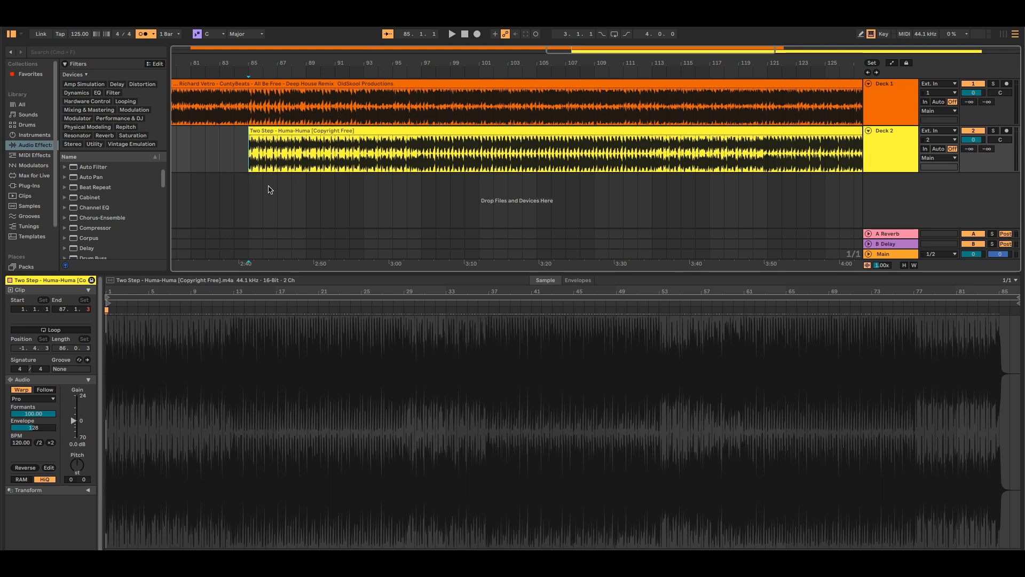
key("m")
key("a")
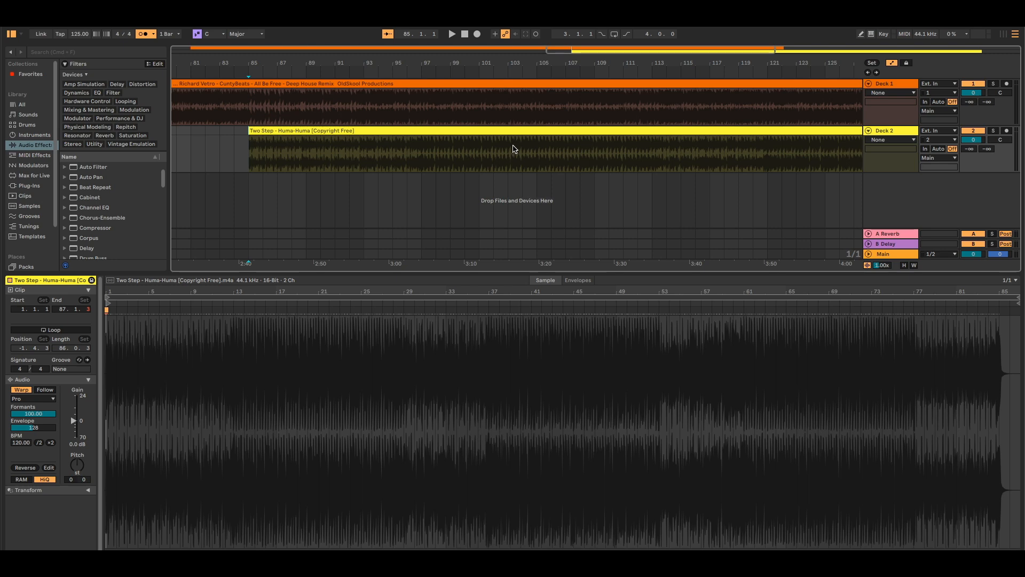
left_click(897, 93)
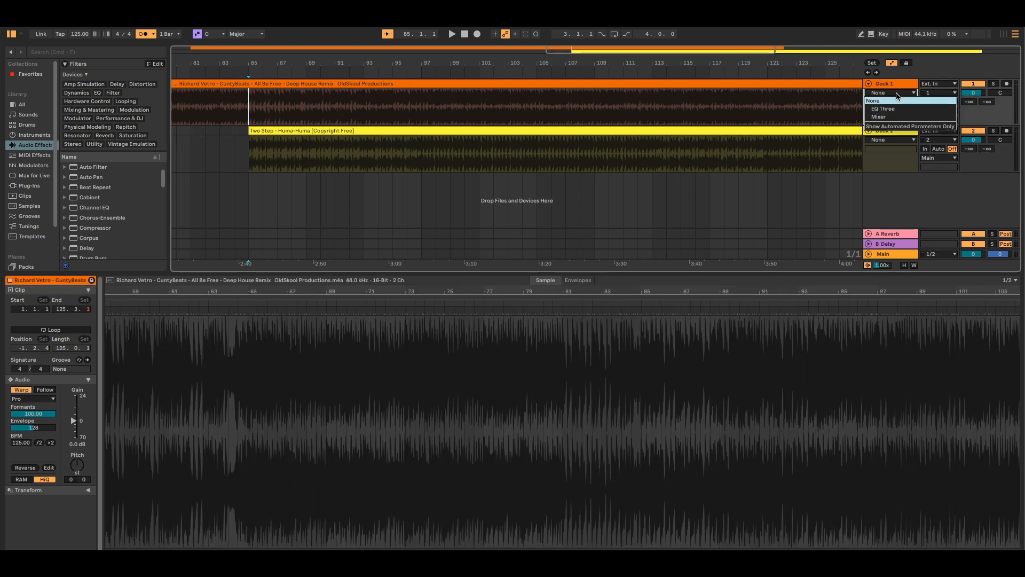
left_click(895, 116)
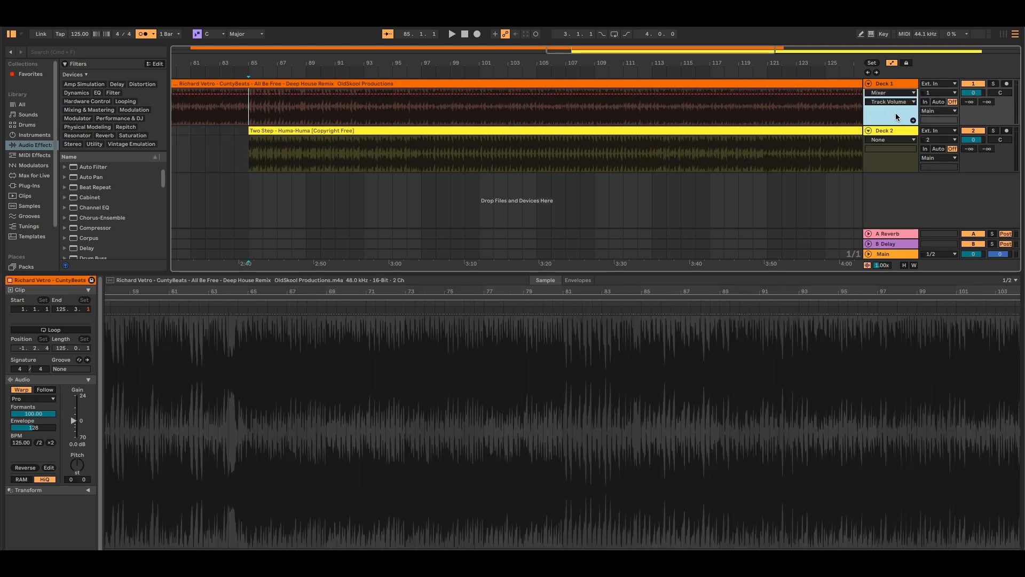
left_click(898, 143)
left_click(895, 162)
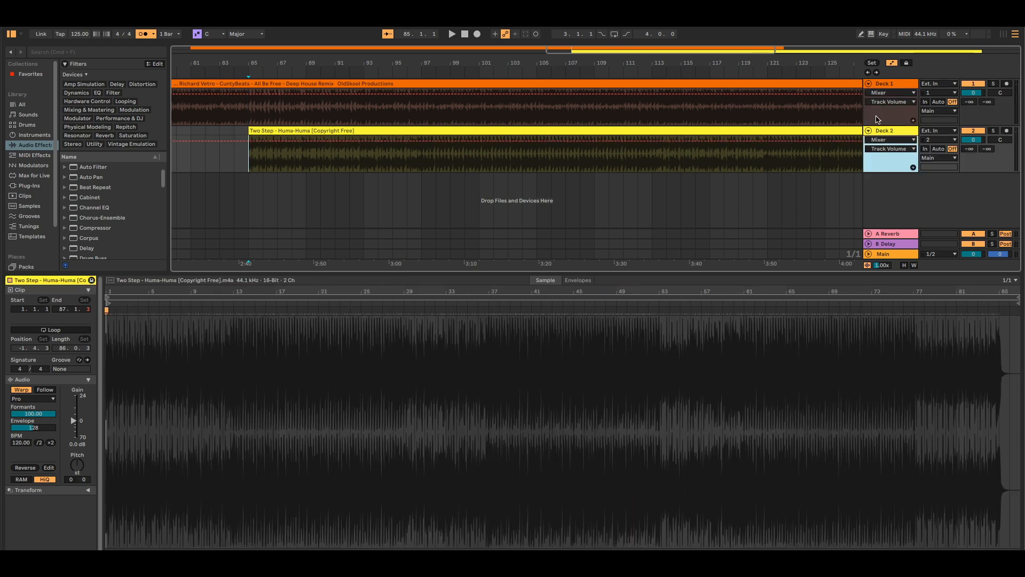
Automate Deck 2's track volume to rise from -26.0 dB at bar 85 to 0.0 dB at bar 97
left_click(249, 141)
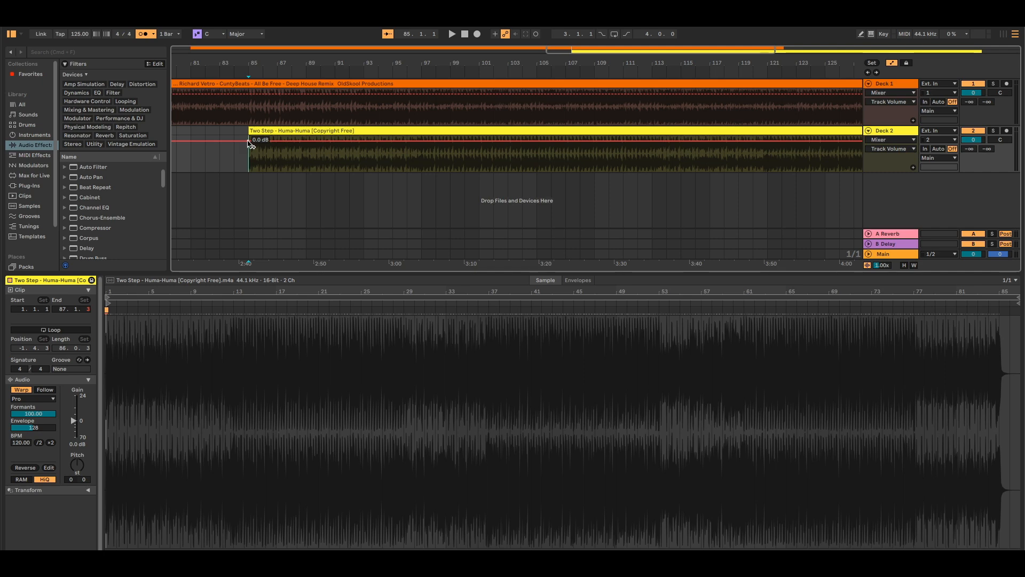
left_click_drag(249, 140, 249, 161)
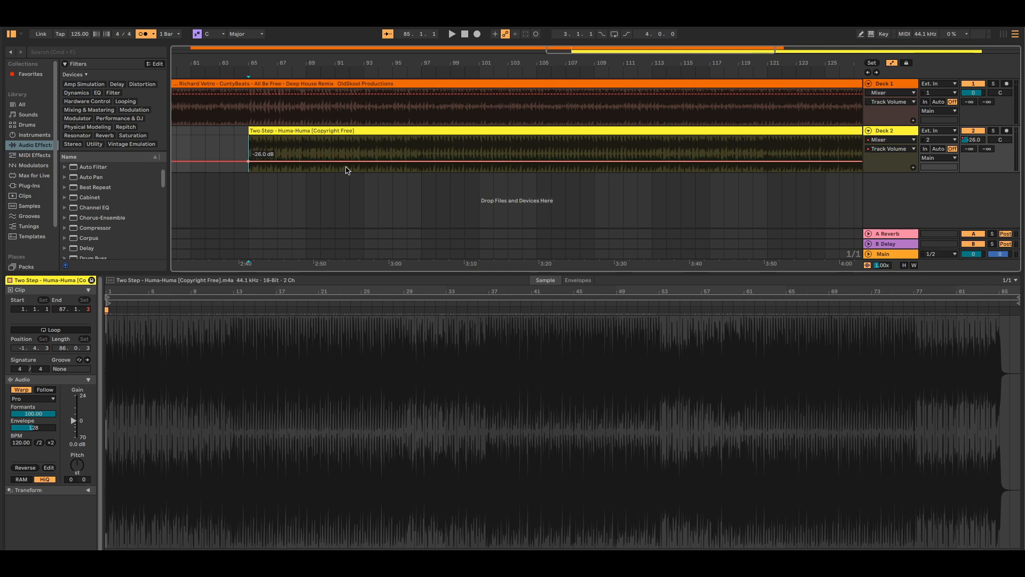
left_click(233, 152)
key("space")
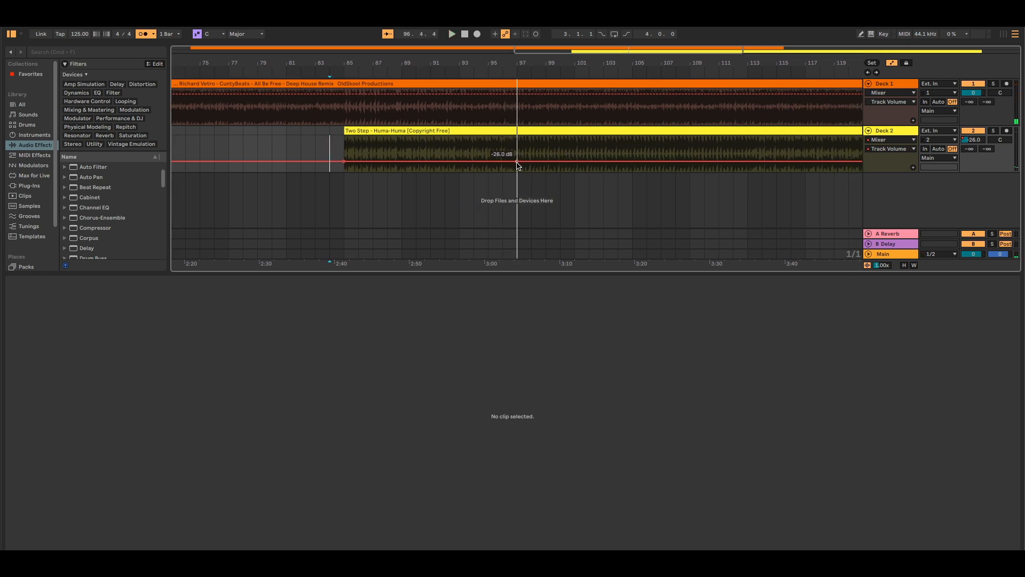
left_click_drag(516, 161, 517, 141)
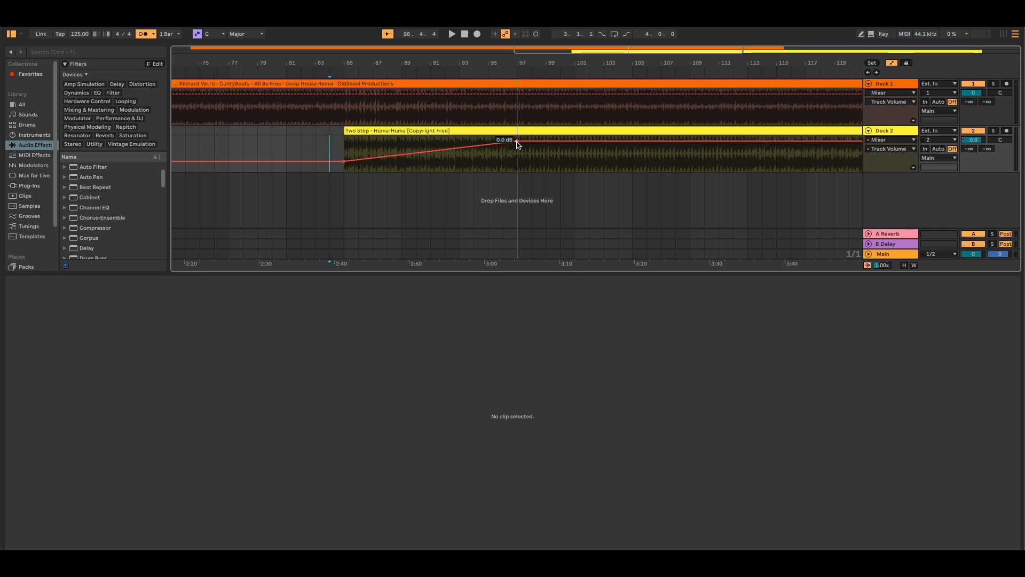
Play the transition from bar 84 and automate Deck 1's track volume from 0.0 dB at bar 97 down to -13.7 dB at bar 105
left_click(328, 153)
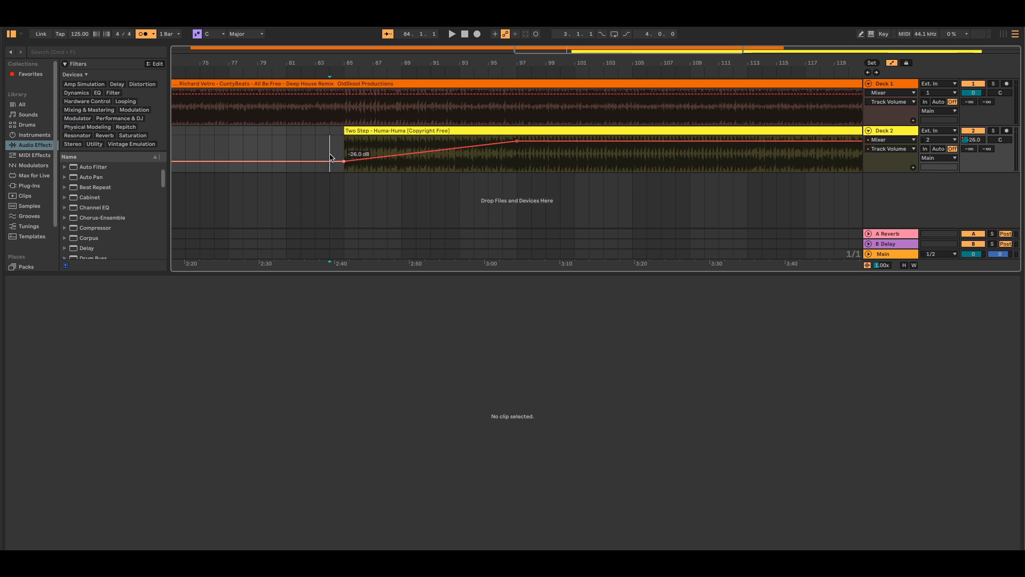
key("space")
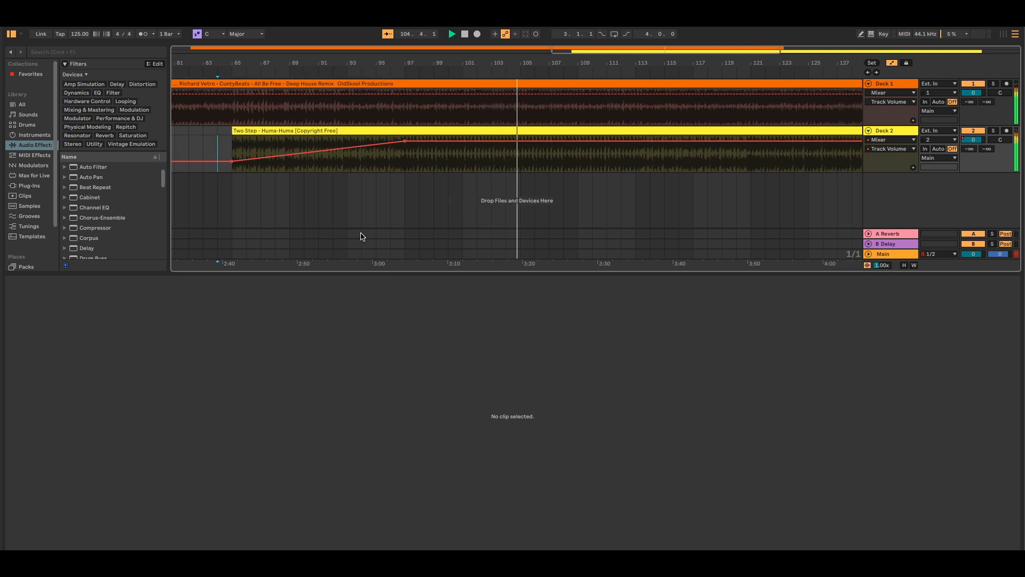
left_click(398, 94)
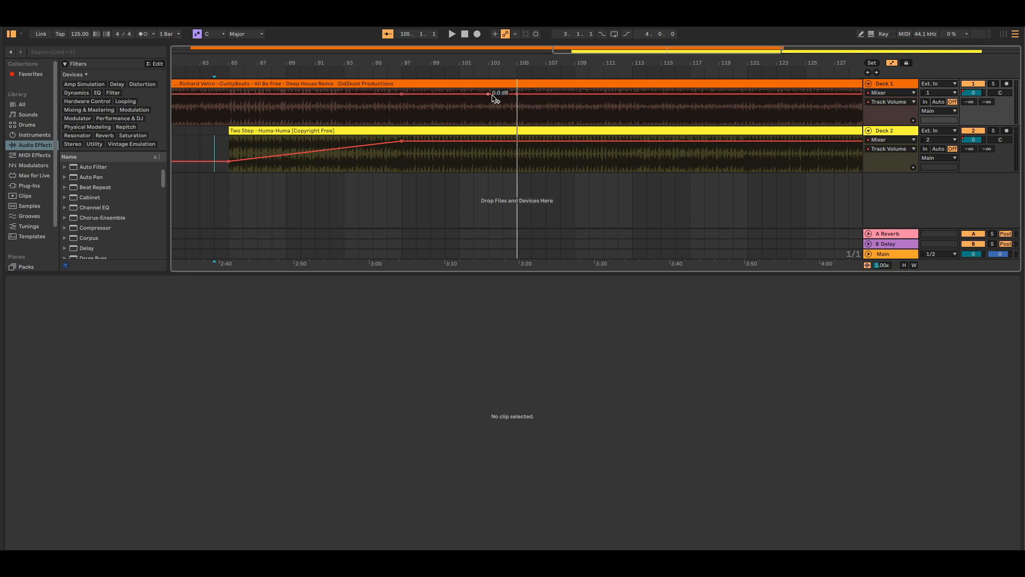
left_click_drag(518, 97, 517, 107)
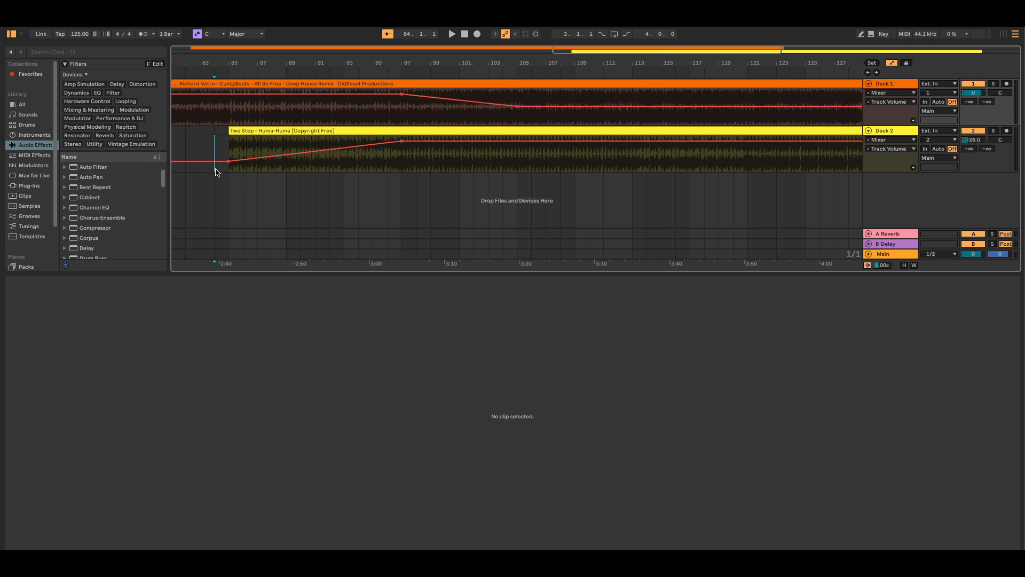
Lower Deck 1's track volume envelope to silence at about bar 113 and play the fade-out from bar 105
key("space")
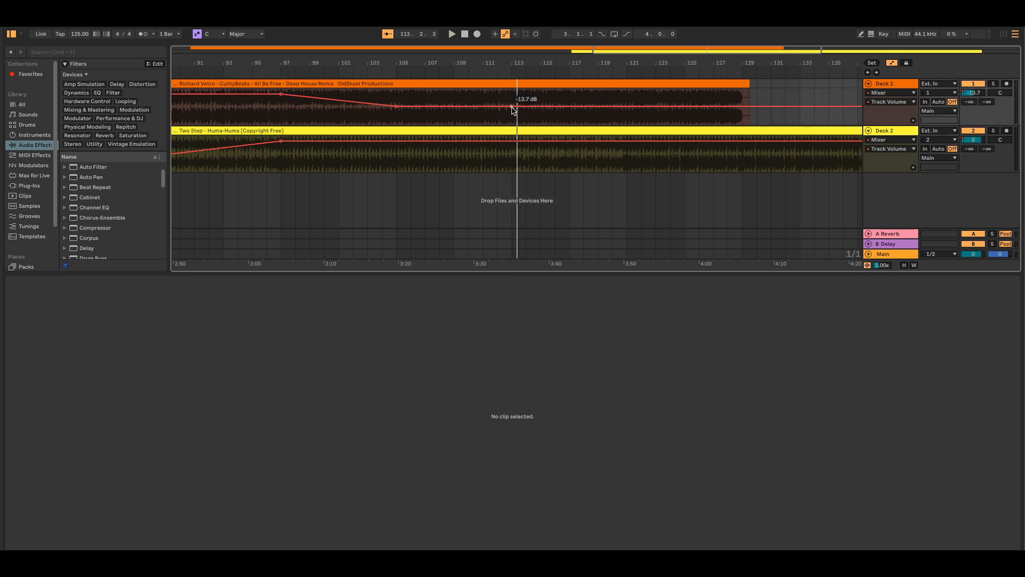
left_click_drag(511, 107, 511, 124)
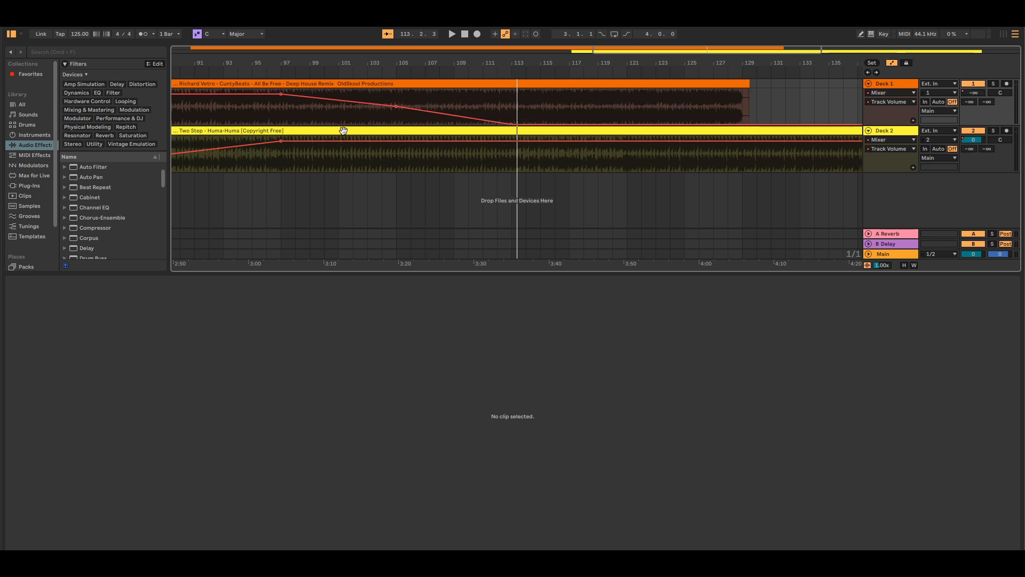
left_click(397, 200)
key("space")
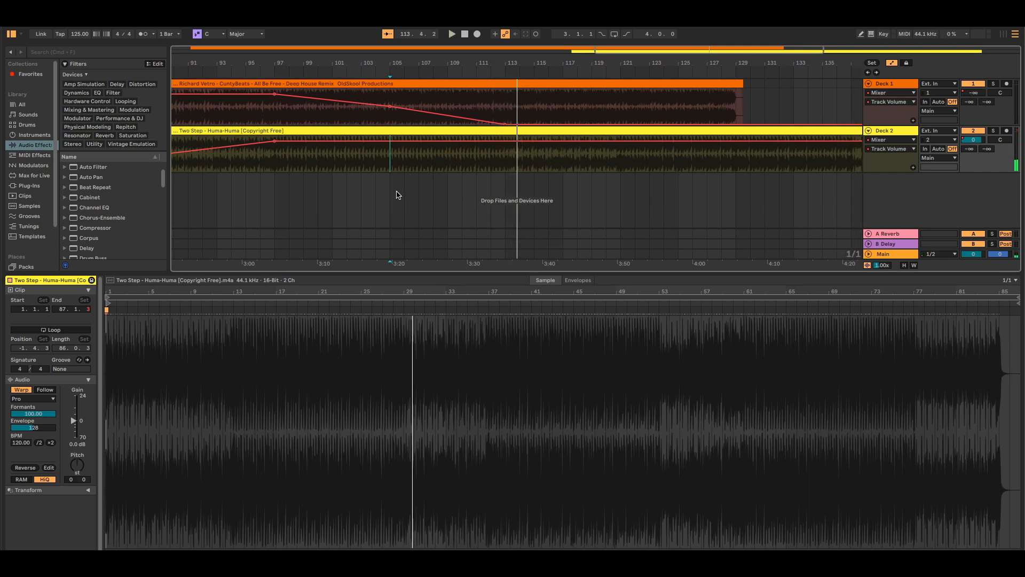
Remove Deck 1's volume breakpoint at bar 105, bend the fade from bar 97 to 113 into a downward curve, and play it back
left_click(391, 112)
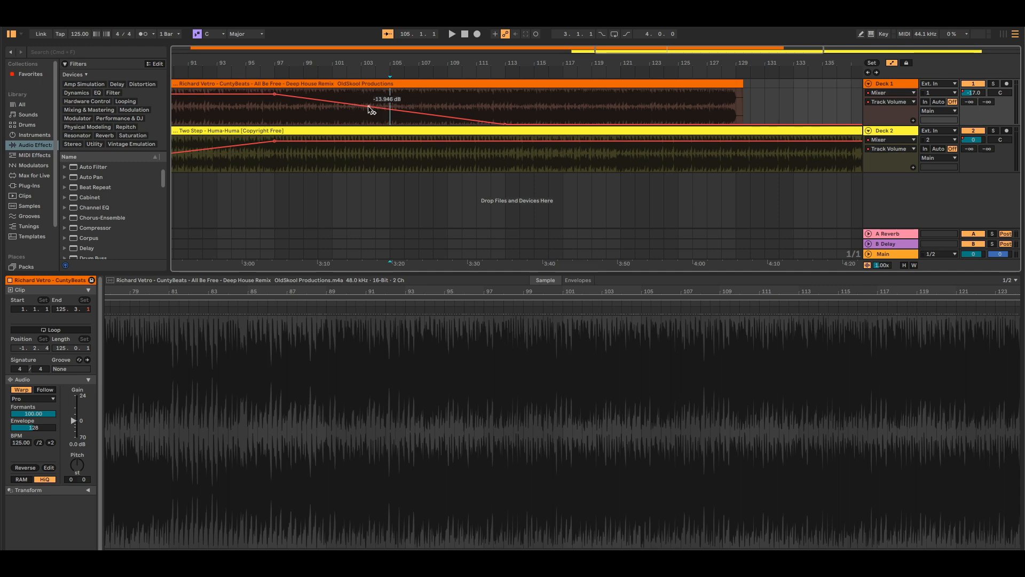
key("alt")
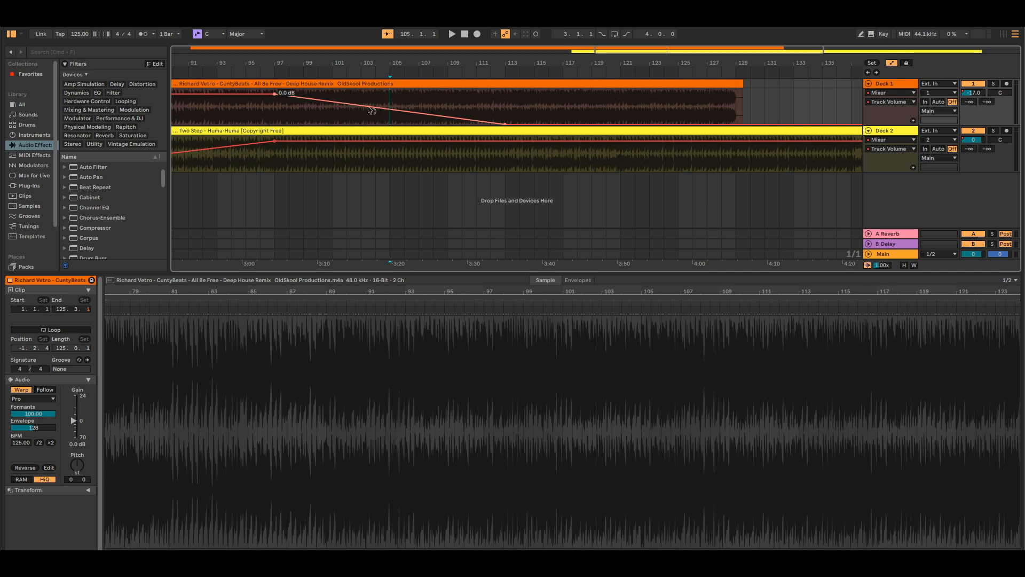
mouse_move(371, 110)
left_mouse_down()
mouse_move(371, 85)
mouse_move(371, 113)
left_mouse_up()
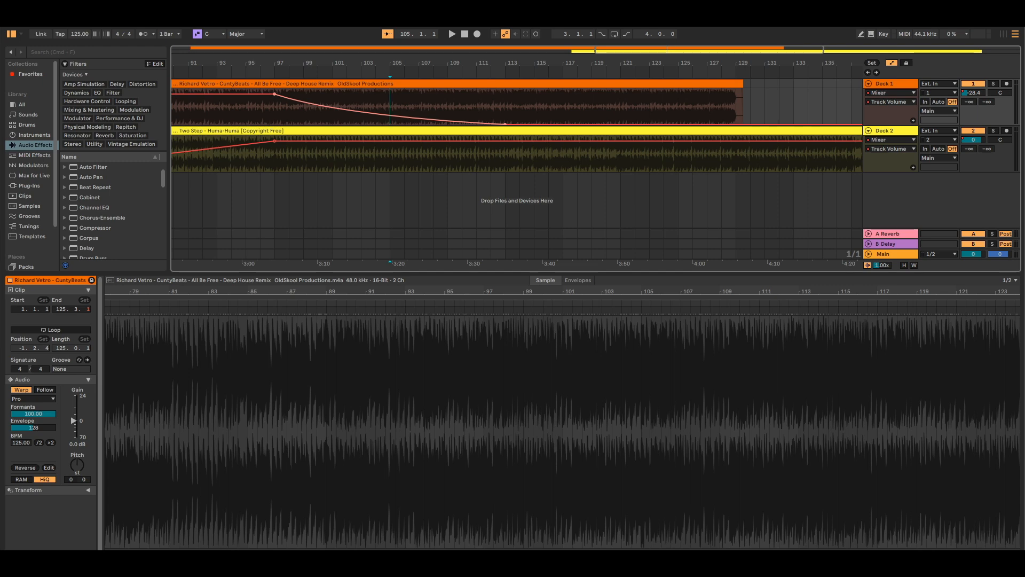
left_click(265, 185)
key("space")
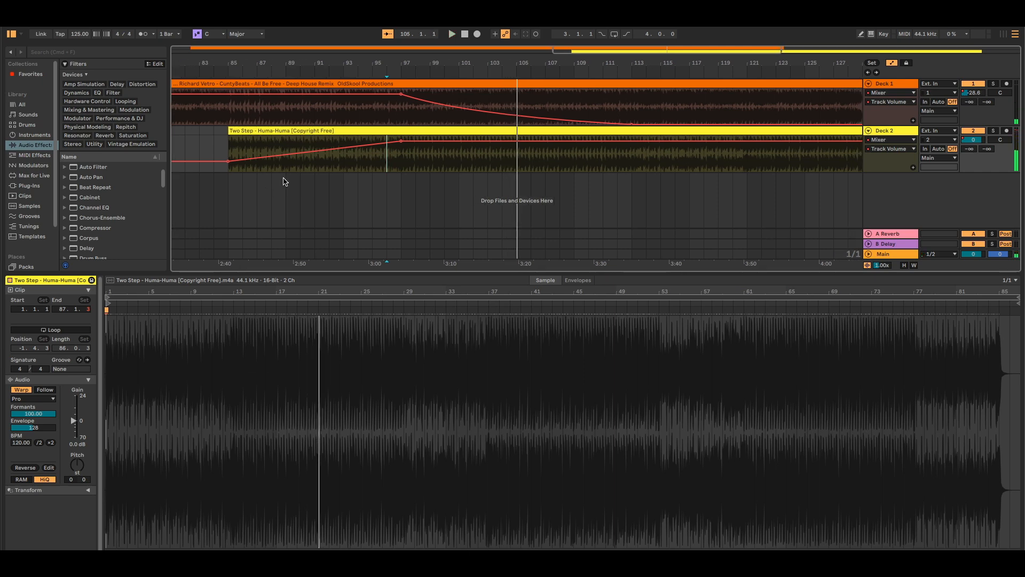
Hide the automation, open Deck 1's devices and cut EQ Three's GainLow to -inf dB
left_click(229, 144)
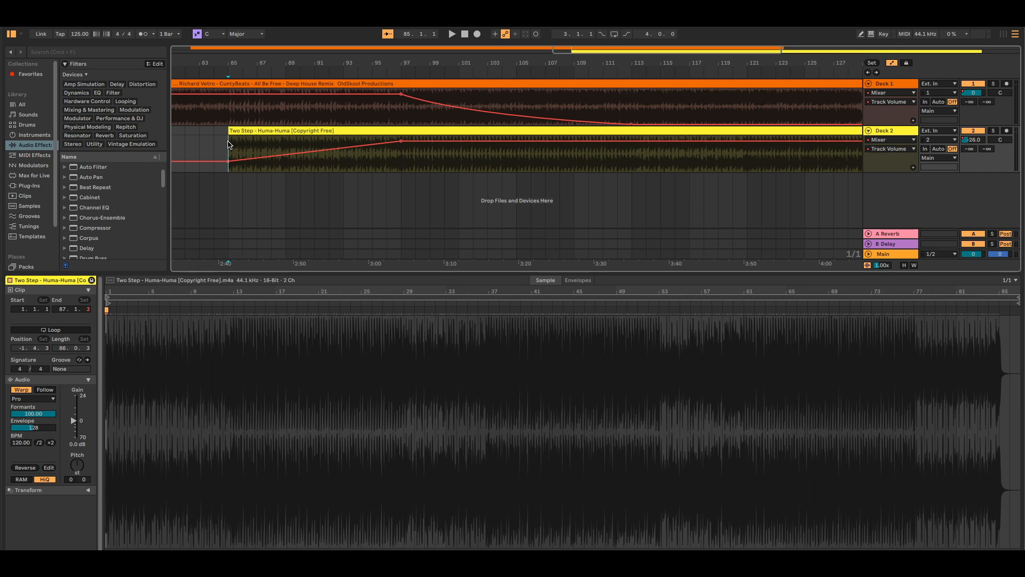
key("a")
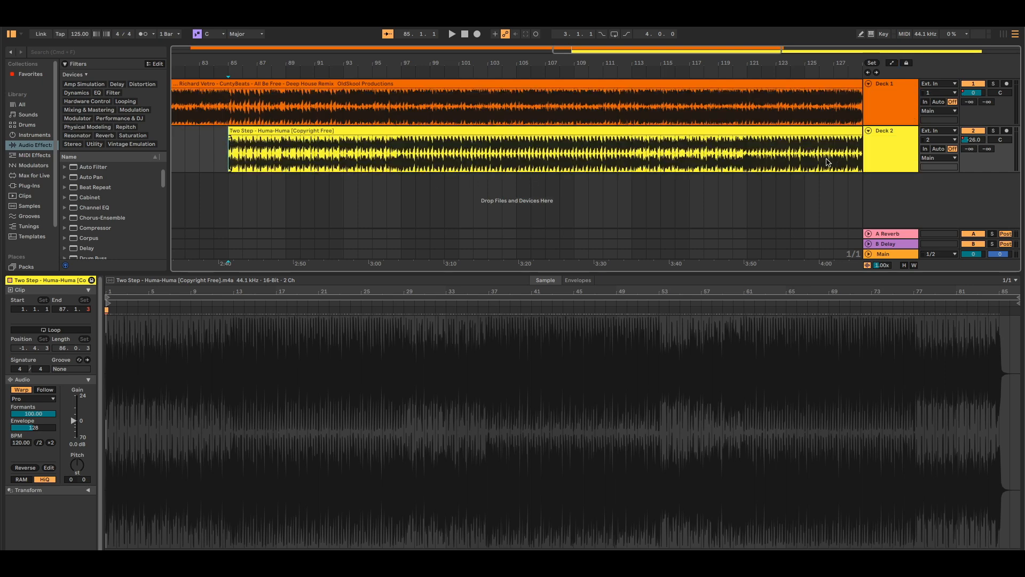
left_click(881, 111)
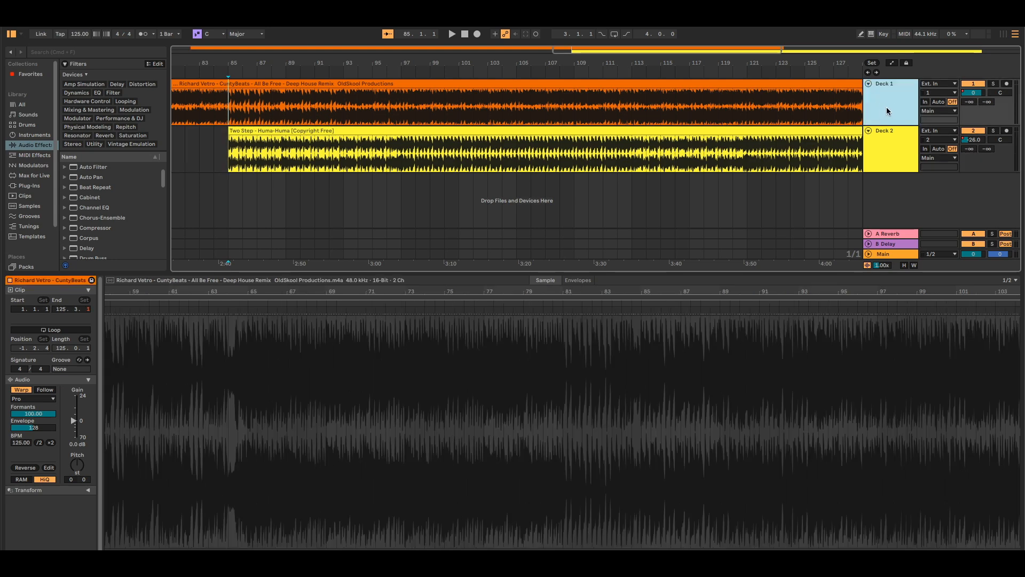
double_click(886, 105)
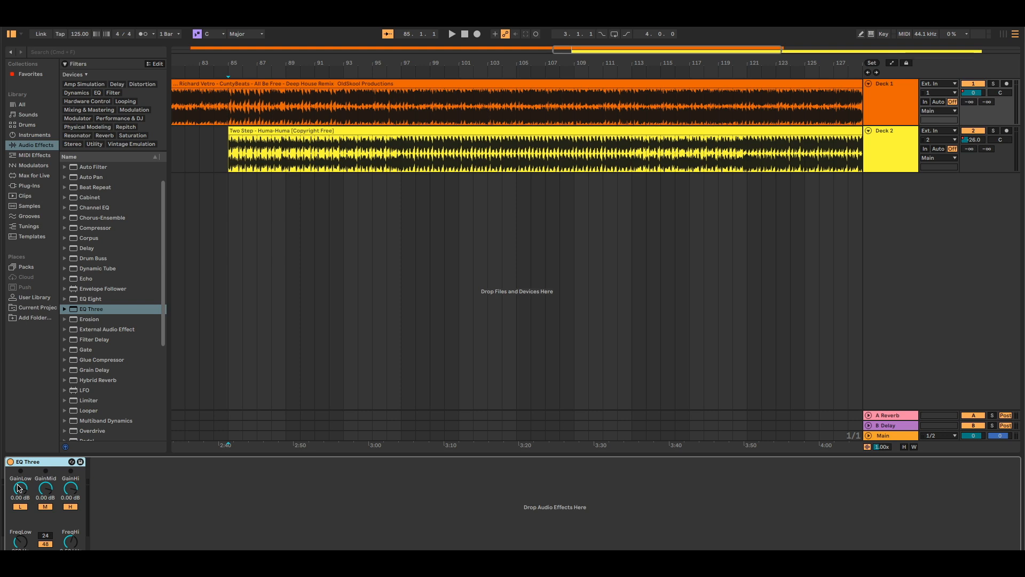
left_click_drag(19, 487, 18, 540)
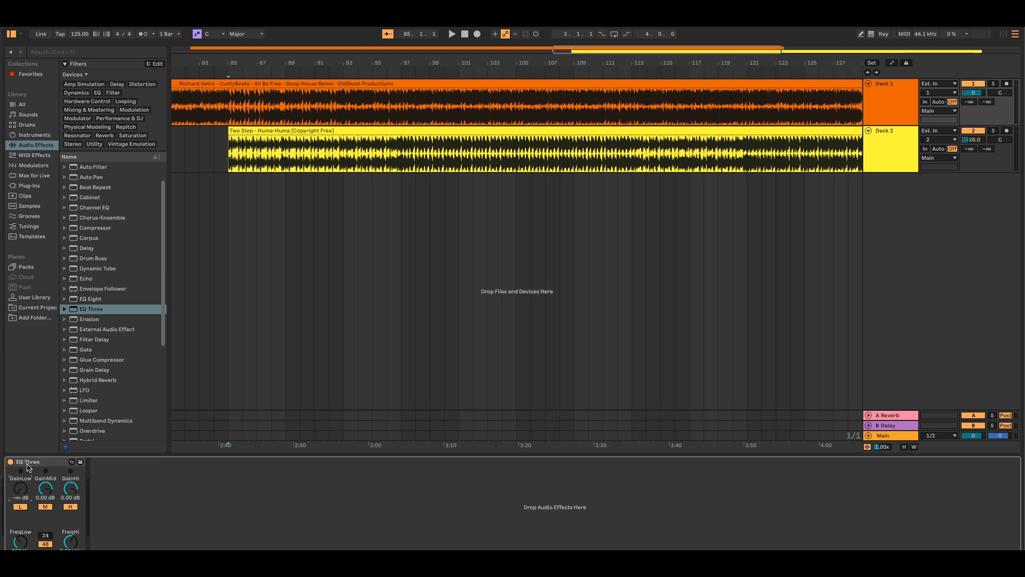
Toggle Deck 1's EQ Three off and on to demonstrate bypassing the low cut
left_click(11, 462)
left_click(10, 463)
left_click(10, 462)
left_click(11, 462)
Show the automation, choose EQ Three's Device On envelope on Deck 1 and set it to Off
key("a")
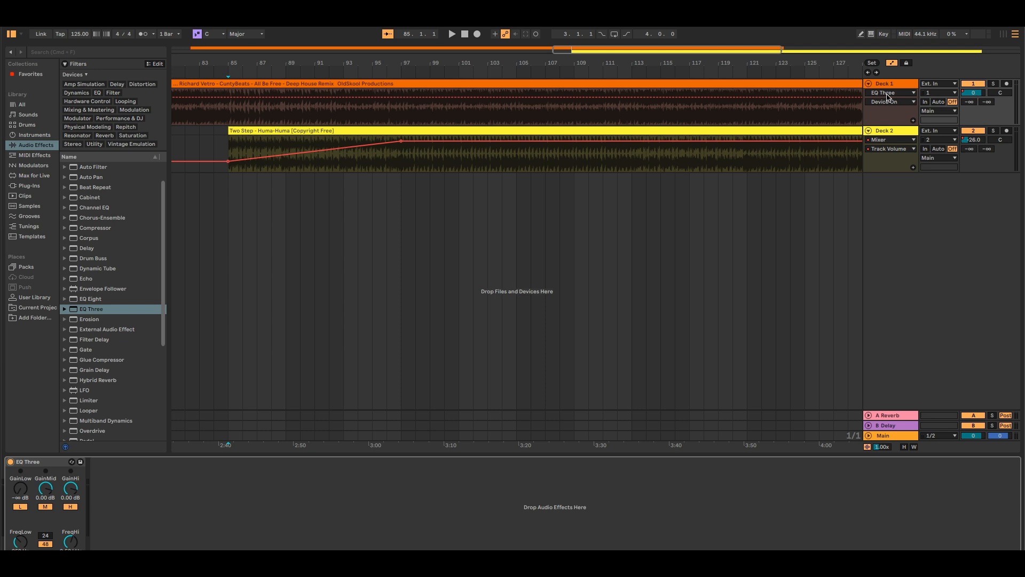
left_click(903, 94)
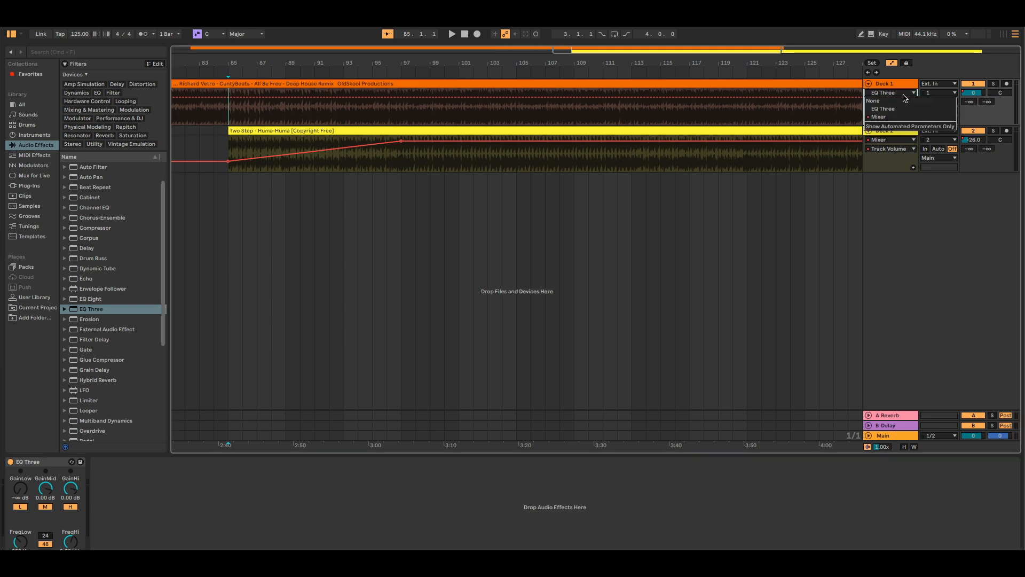
left_click(898, 109)
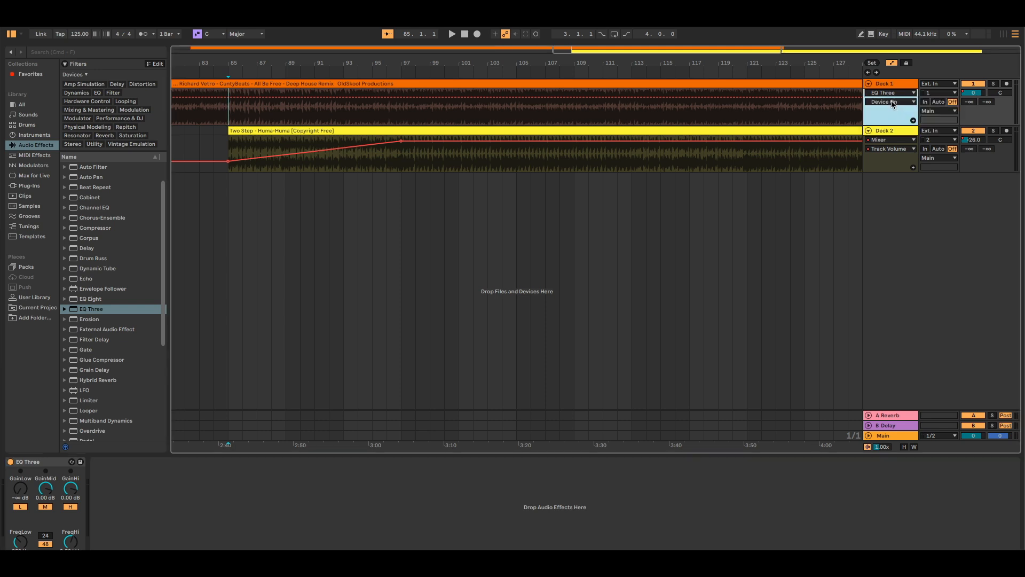
left_click(892, 101)
left_click(889, 107)
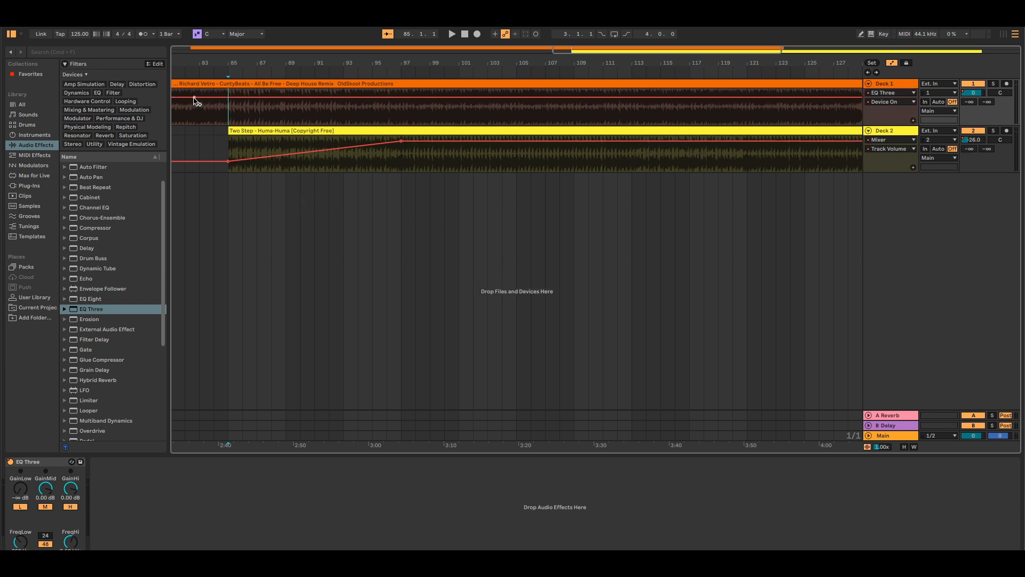
left_click_drag(195, 102, 194, 115)
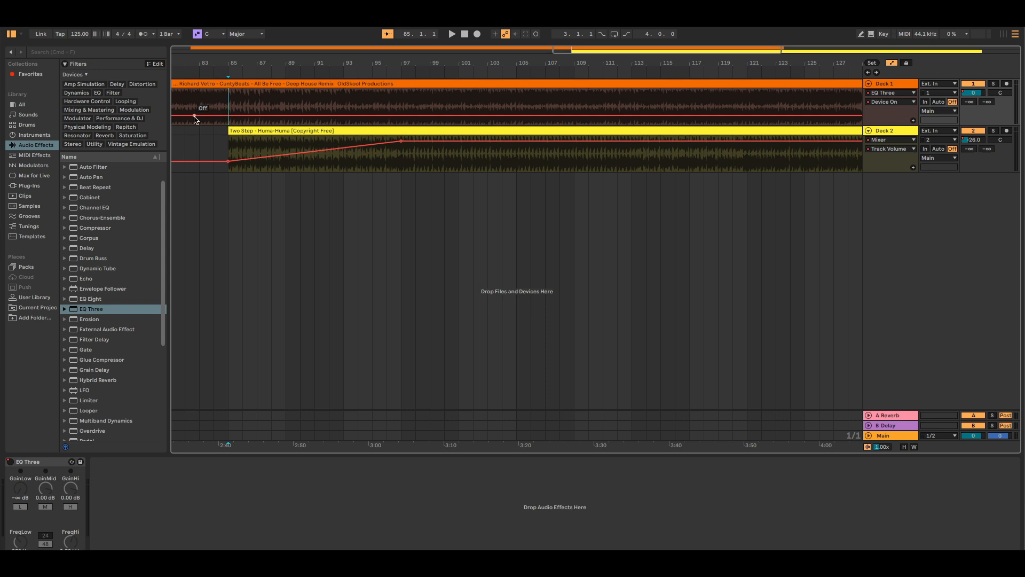
Play the transition from bar 85 and again from bar 91 with EQ Three automated off
left_click_drag(224, 59, 305, 60)
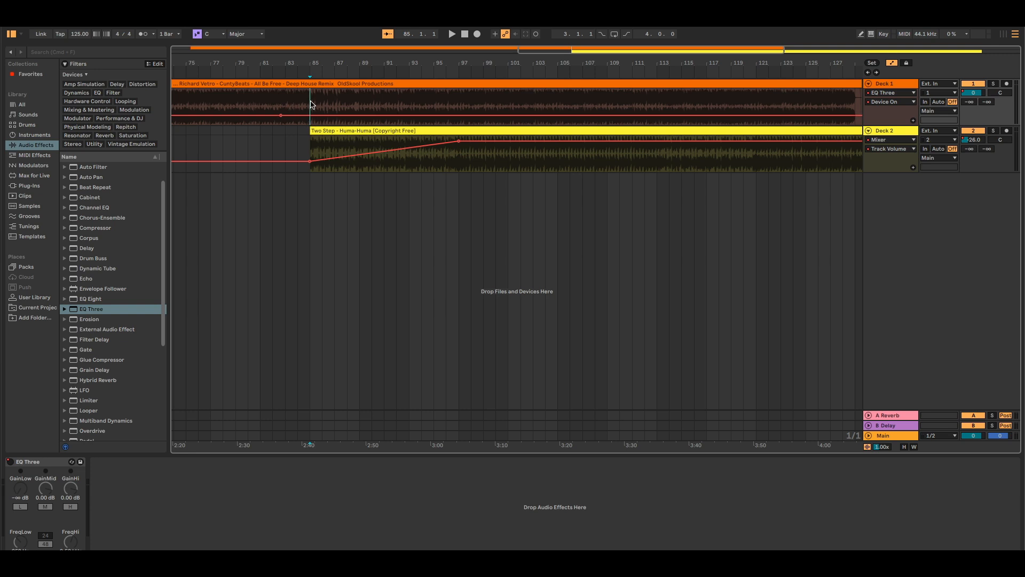
key("space")
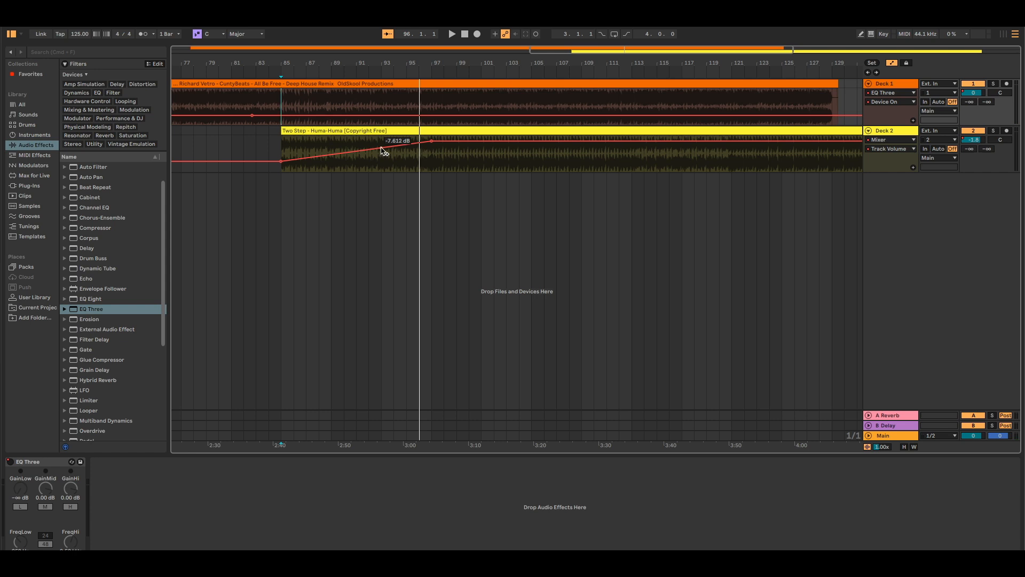
left_click(356, 103)
key("space")
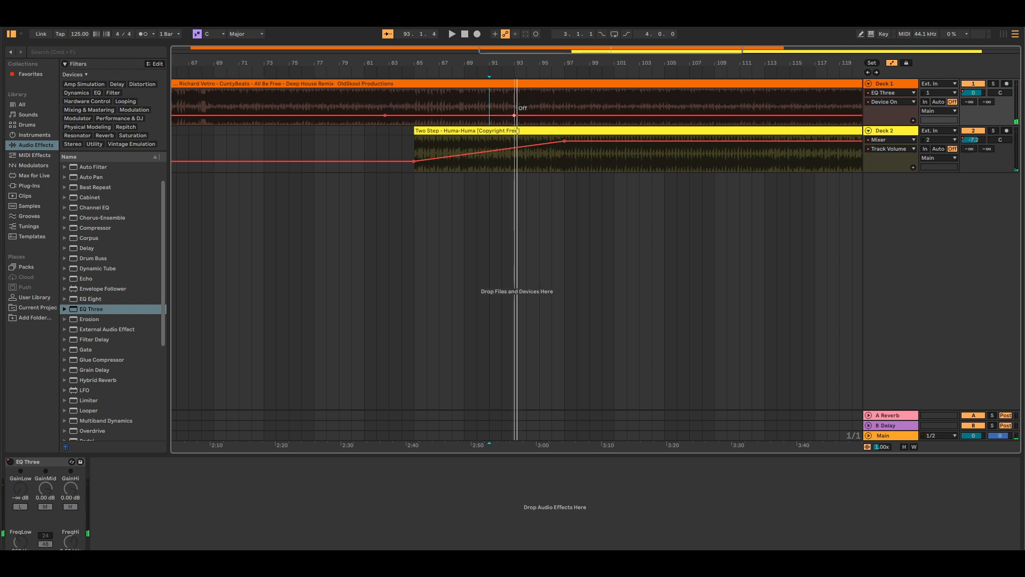
Automate Deck 1's EQ Three to switch On at bar 93 and play the transition from bar 85
left_click_drag(516, 117, 515, 97)
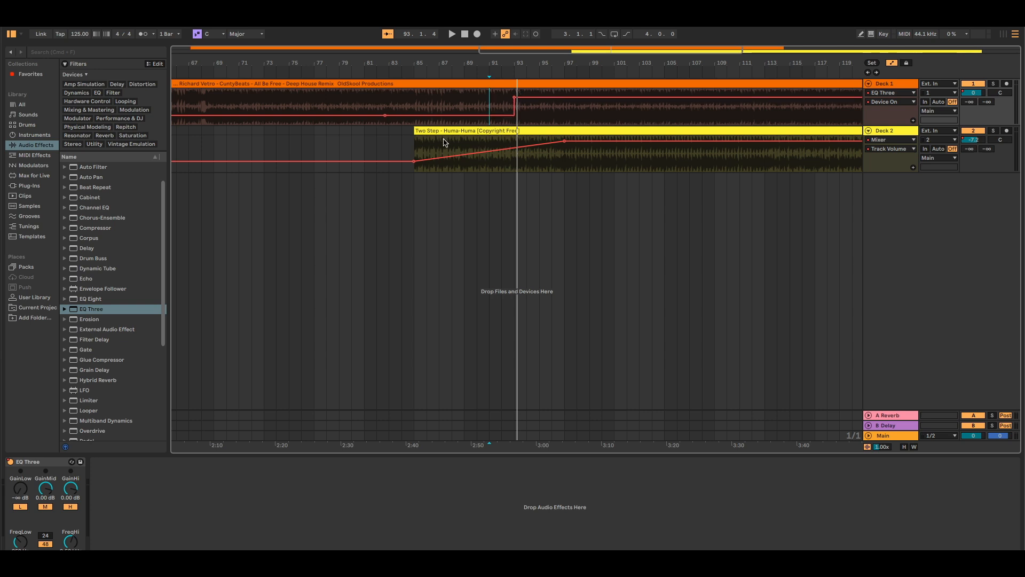
left_click(416, 145)
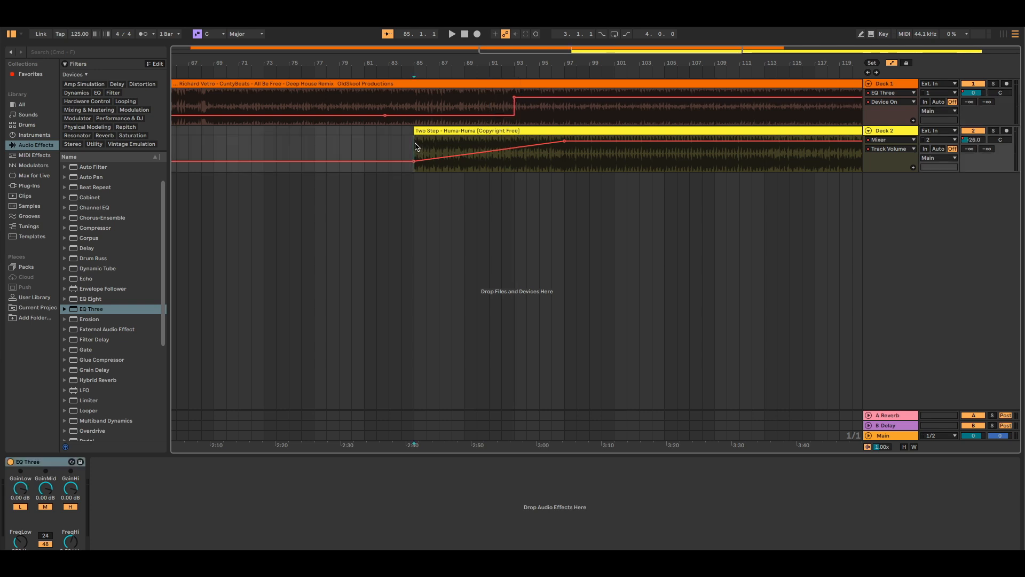
key("space")
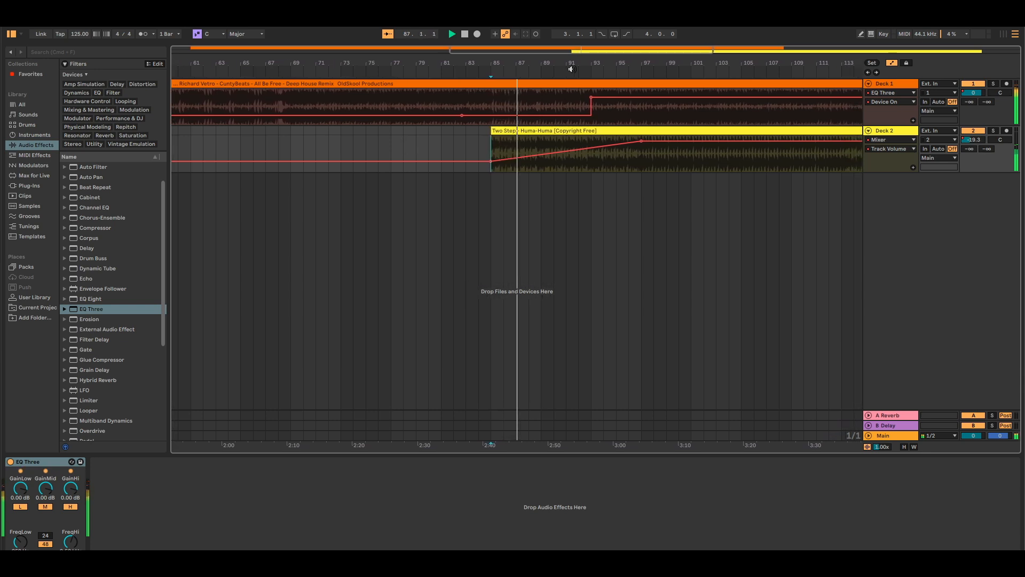
left_click_drag(571, 69, 571, 94)
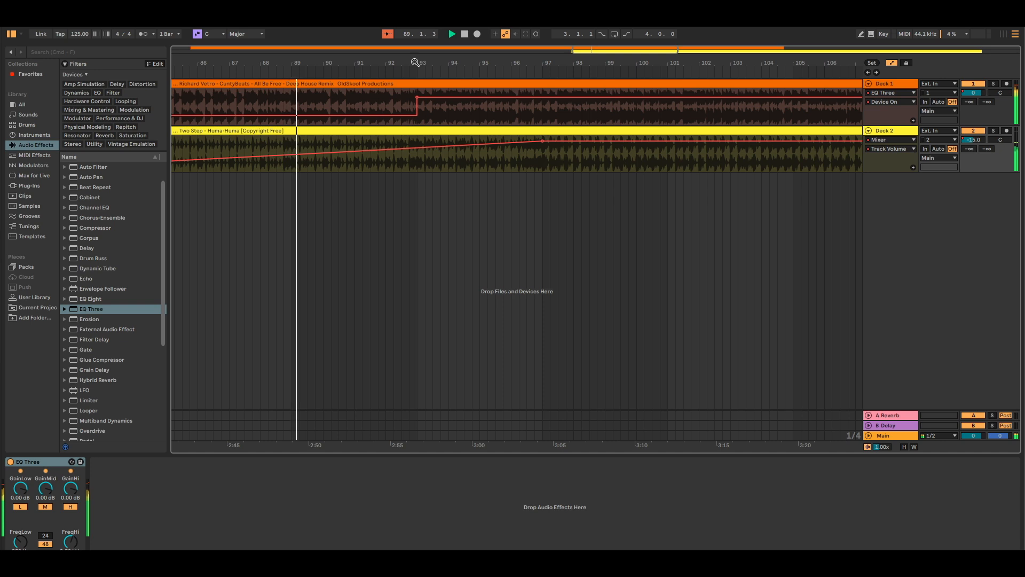
mouse_move(415, 62)
left_mouse_down()
mouse_move(414, 85)
mouse_move(400, 86)
left_mouse_up()
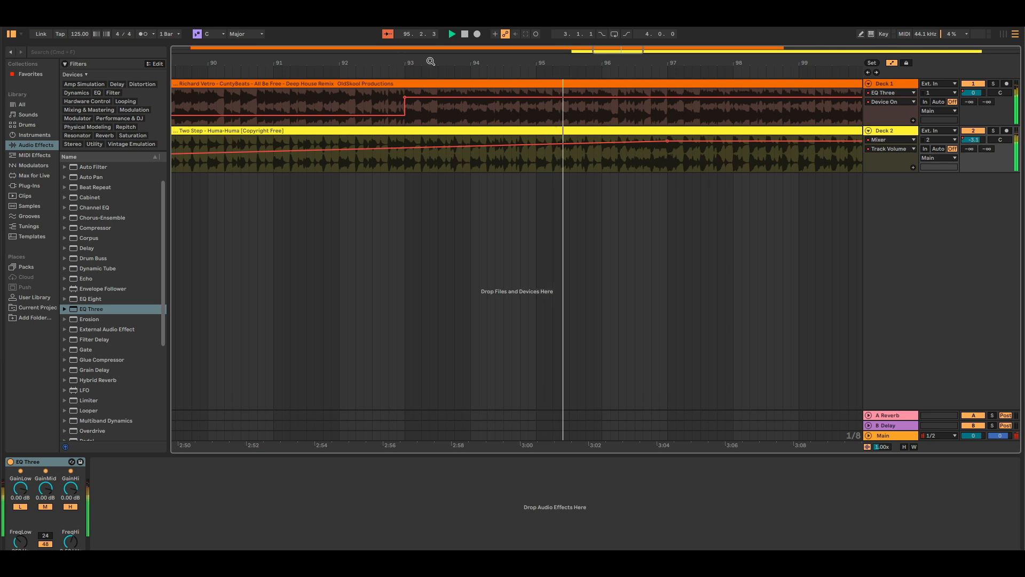
left_click_drag(431, 62, 369, 62)
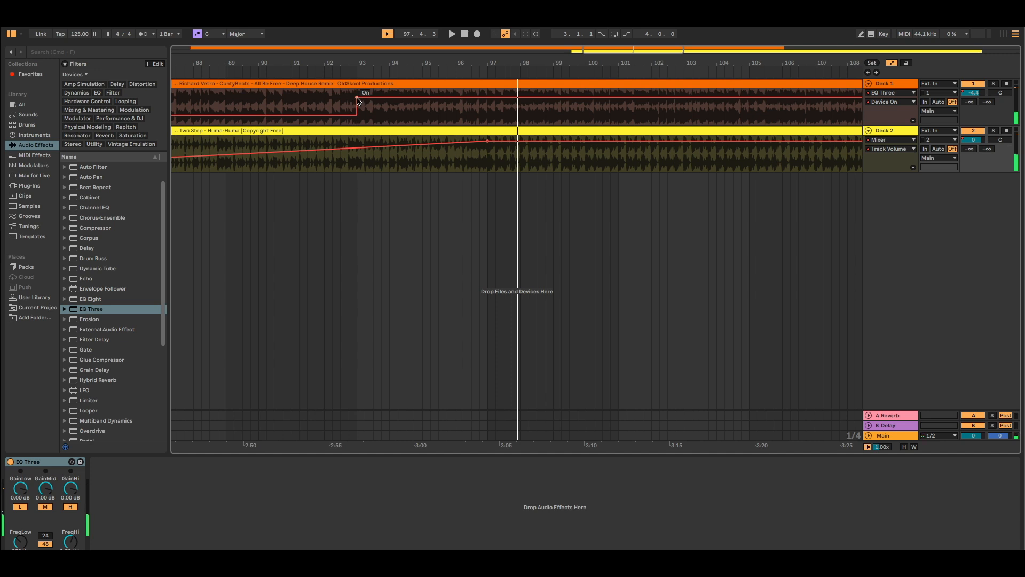
Move EQ Three's switch-on point on Deck 1 to bar 97 and play it back from bar 93
left_click_drag(356, 102, 487, 102)
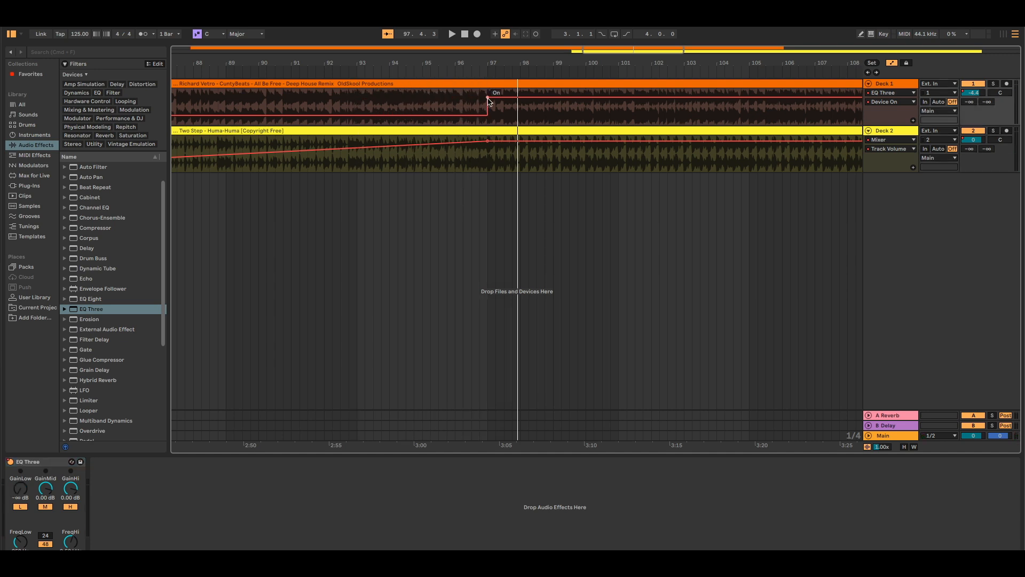
left_click(359, 105)
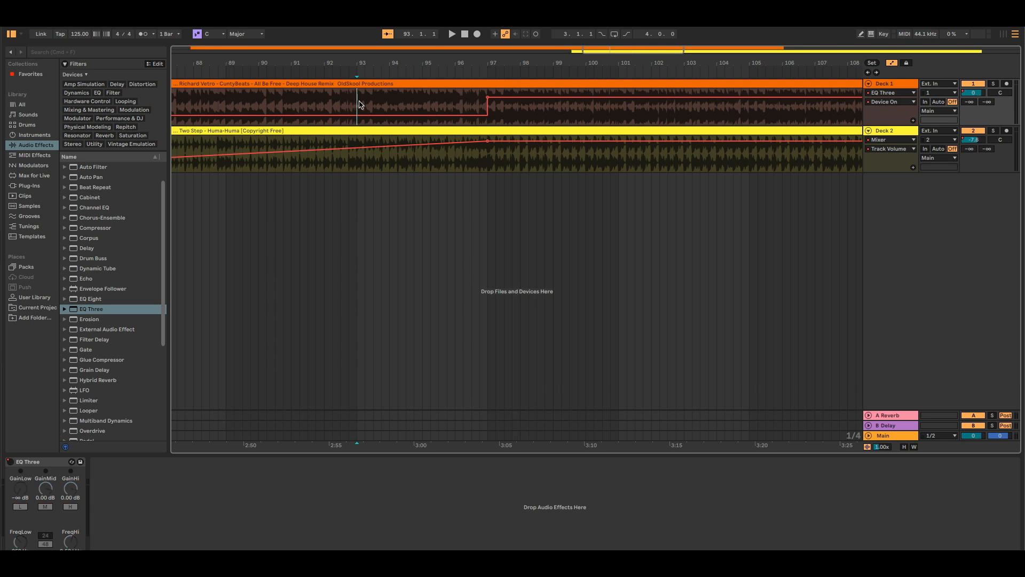
key("space")
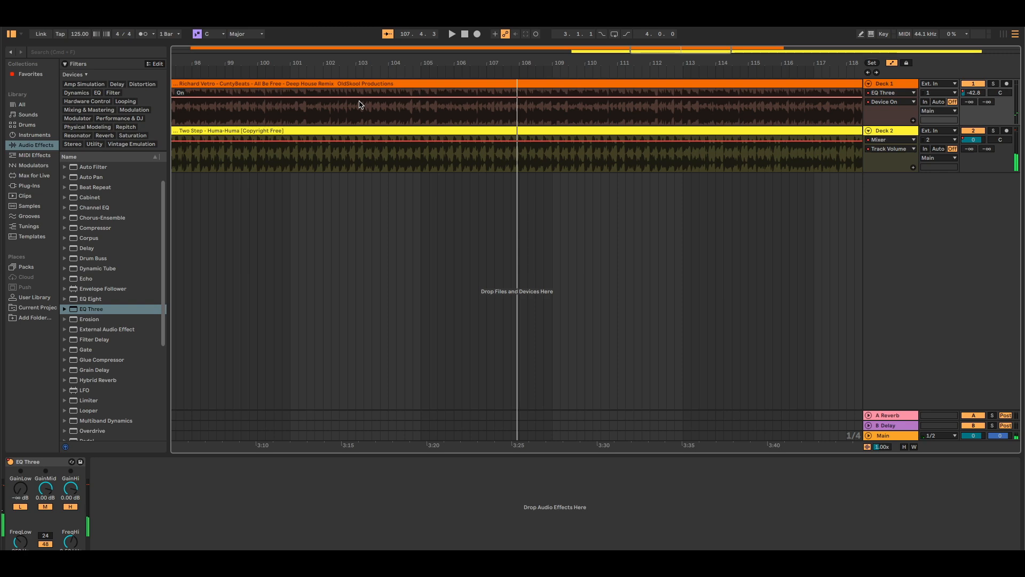
Display Deck 1's mixer track volume envelope and play the fade from bar 96
key("a")
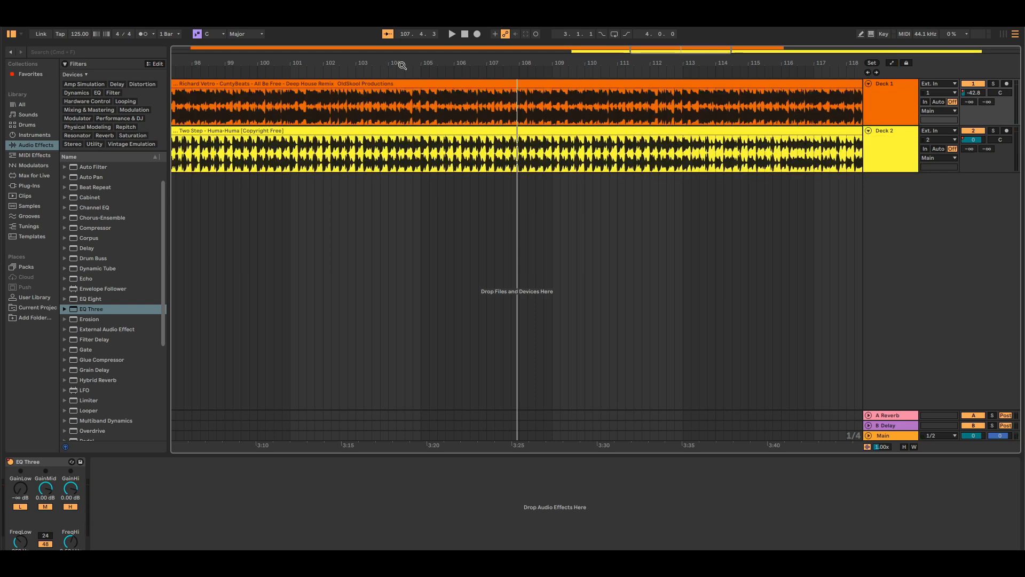
left_click_drag(401, 65, 445, 65)
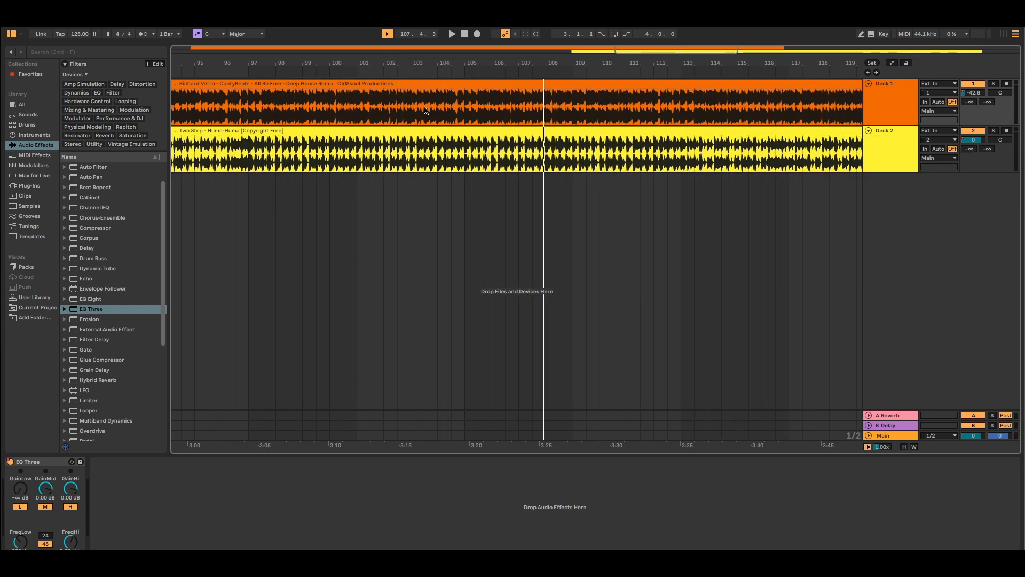
key("a")
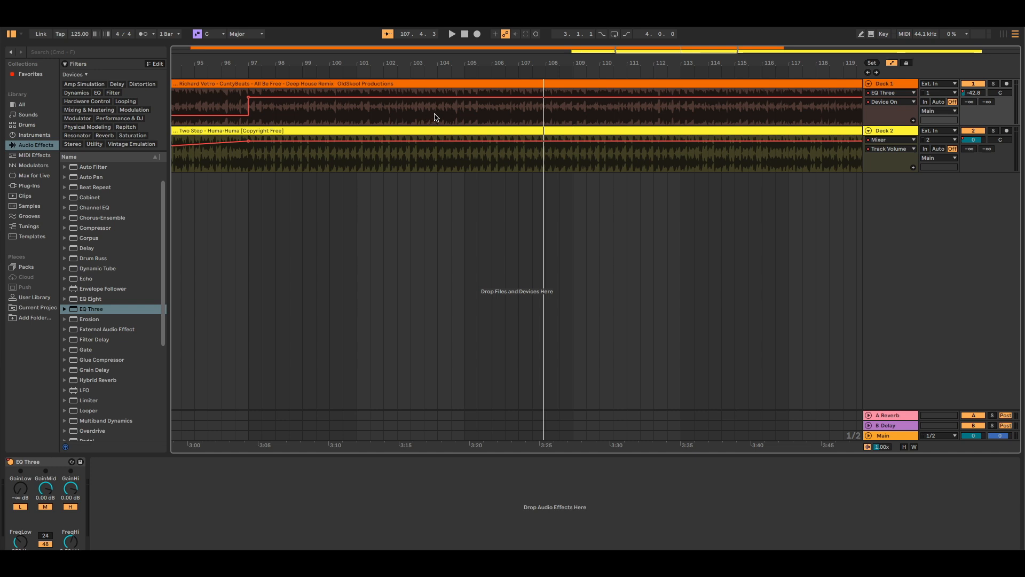
left_click(901, 94)
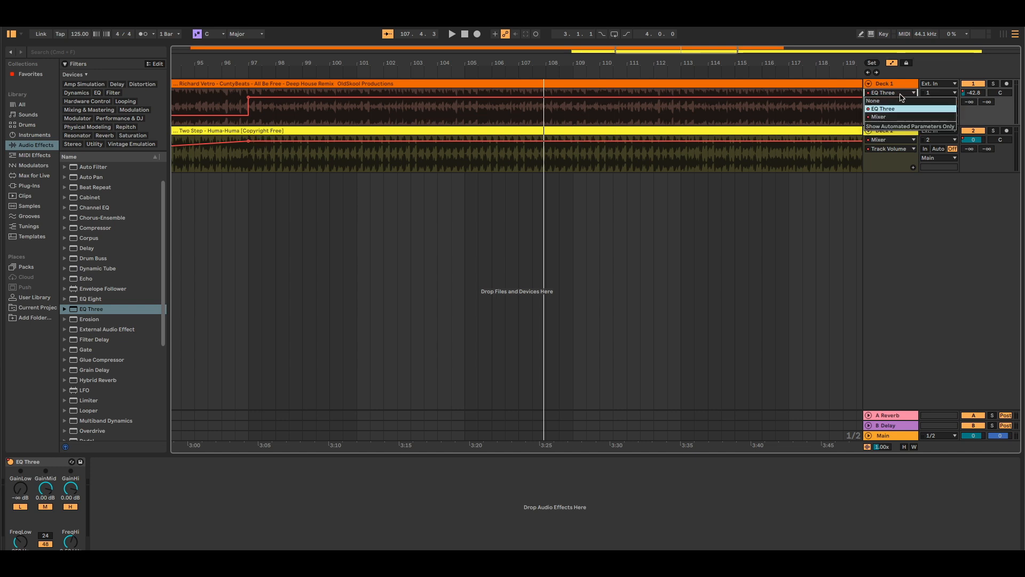
left_click(897, 116)
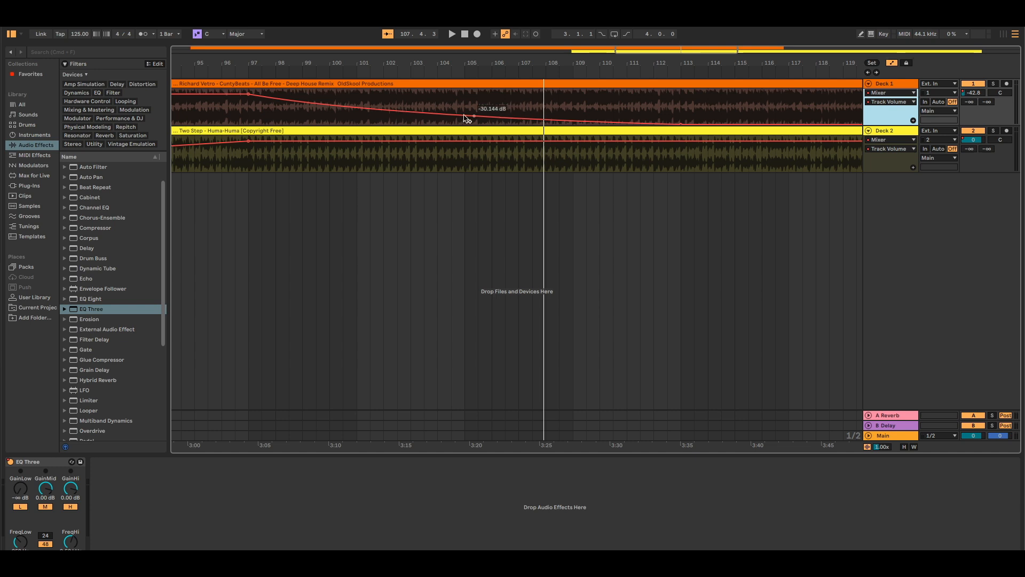
left_click(226, 113)
key("space")
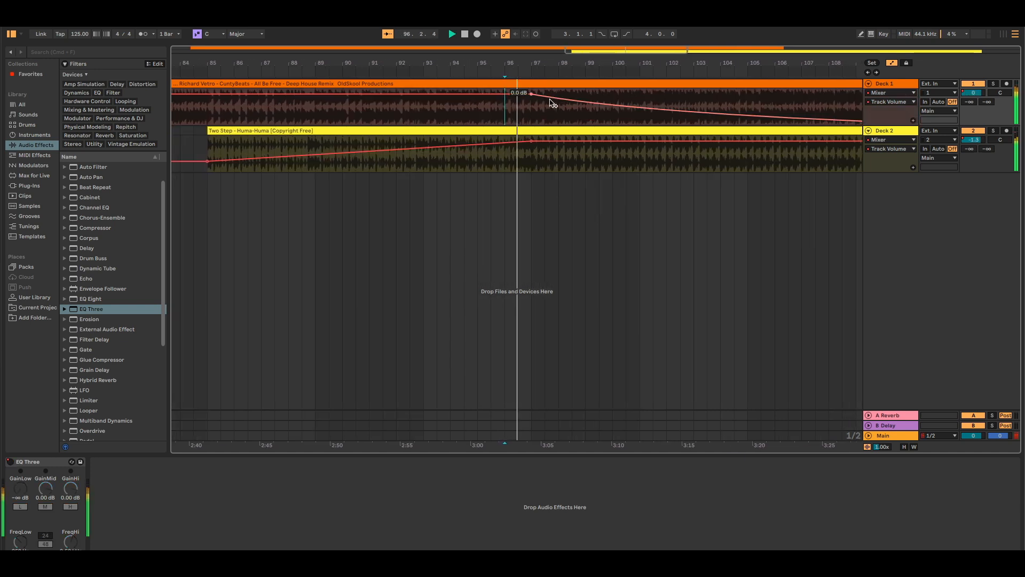
Raise the end of Deck 1's volume fade to about -18.4 dB near bar 112 and drop it to silence at bar 113 during playback
left_click_drag(657, 64, 370, 61)
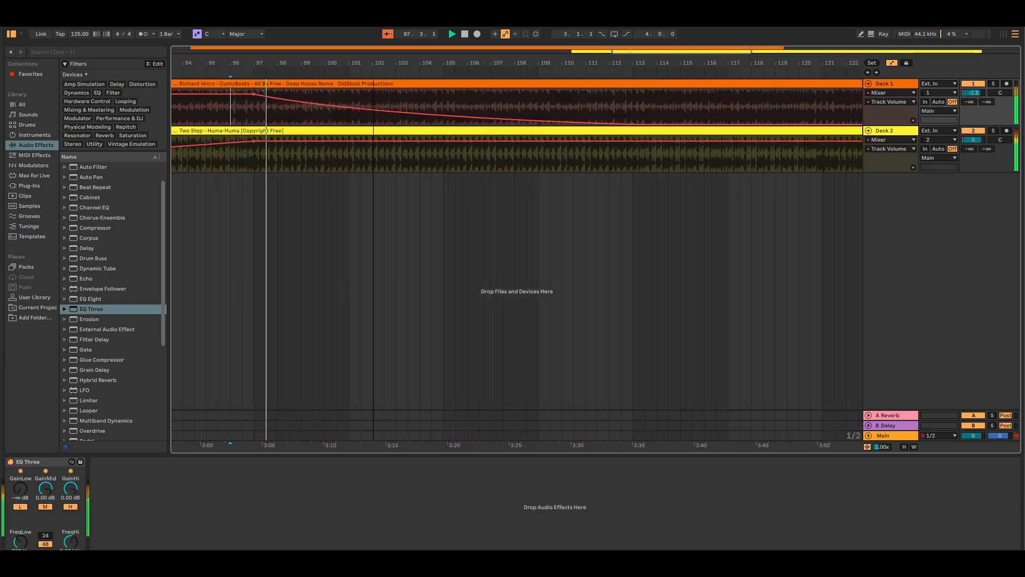
left_click(633, 121)
left_click_drag(632, 121, 634, 112)
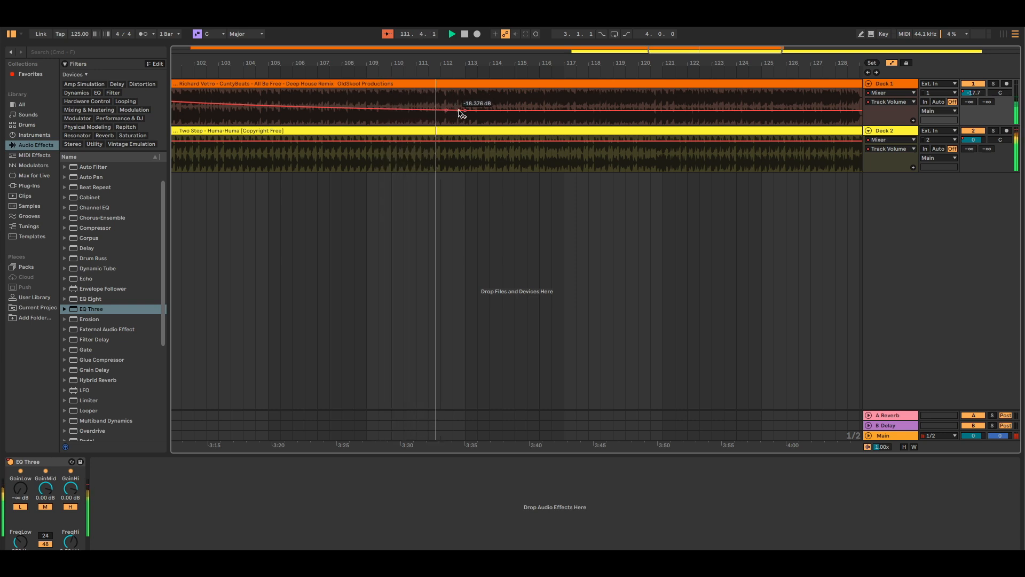
left_click_drag(465, 115, 466, 124)
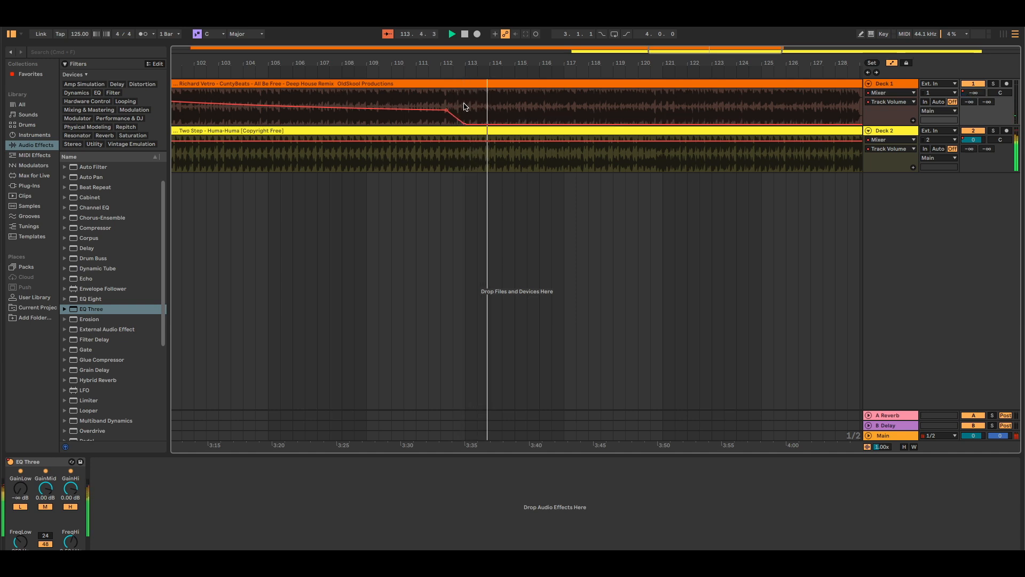
mouse_move(451, 63)
left_mouse_down()
mouse_move(482, 63)
mouse_move(467, 63)
left_mouse_up()
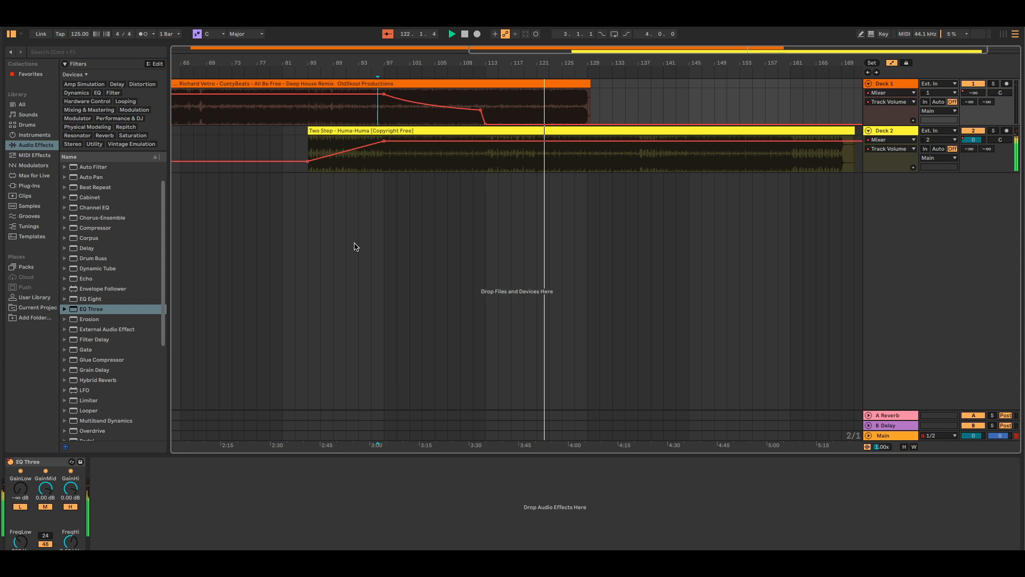
key("space")
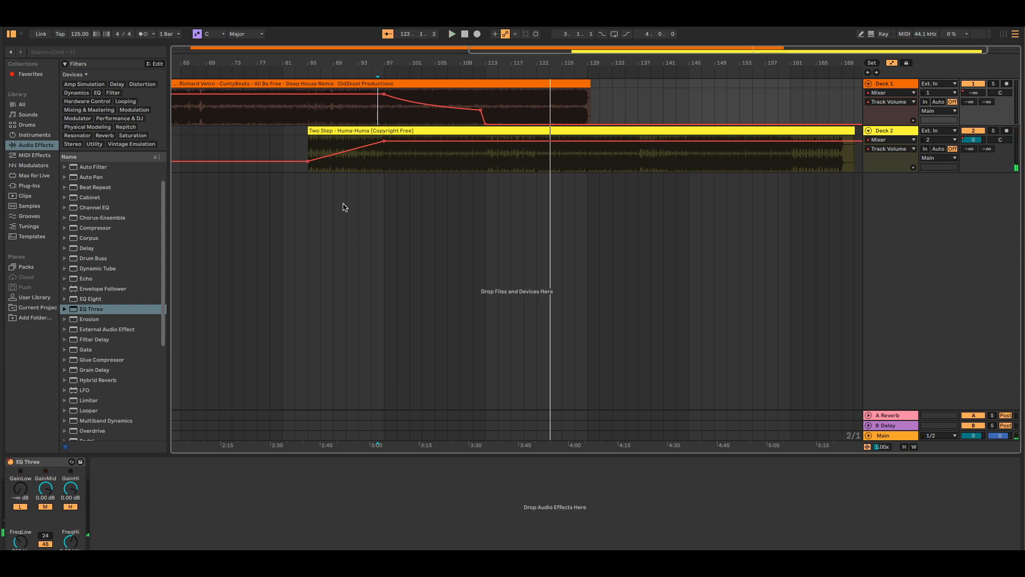
Hide the automation, add a Delay to Deck 1 with synced left and right times of 2, and solo the track
key("a")
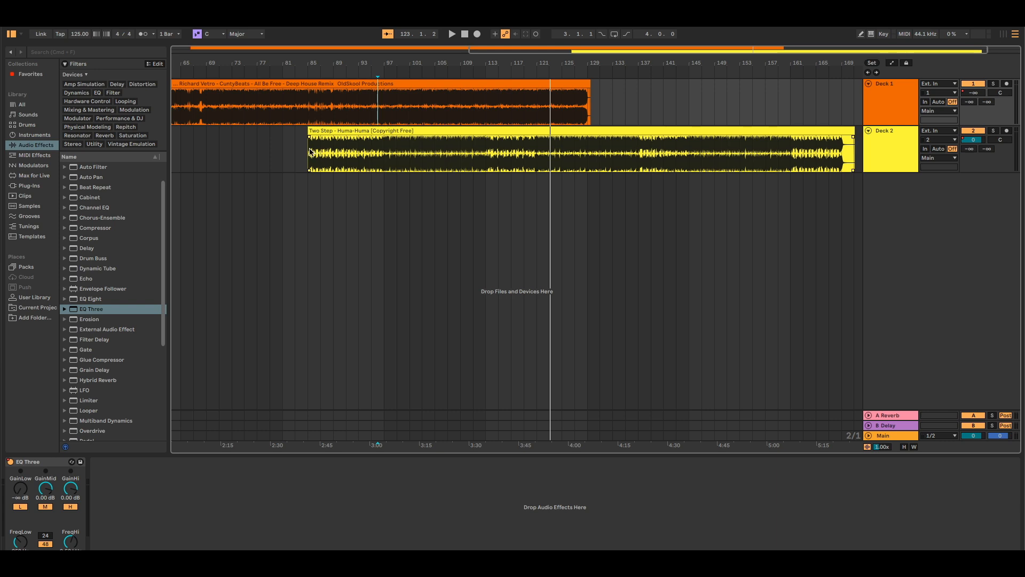
left_click(338, 84)
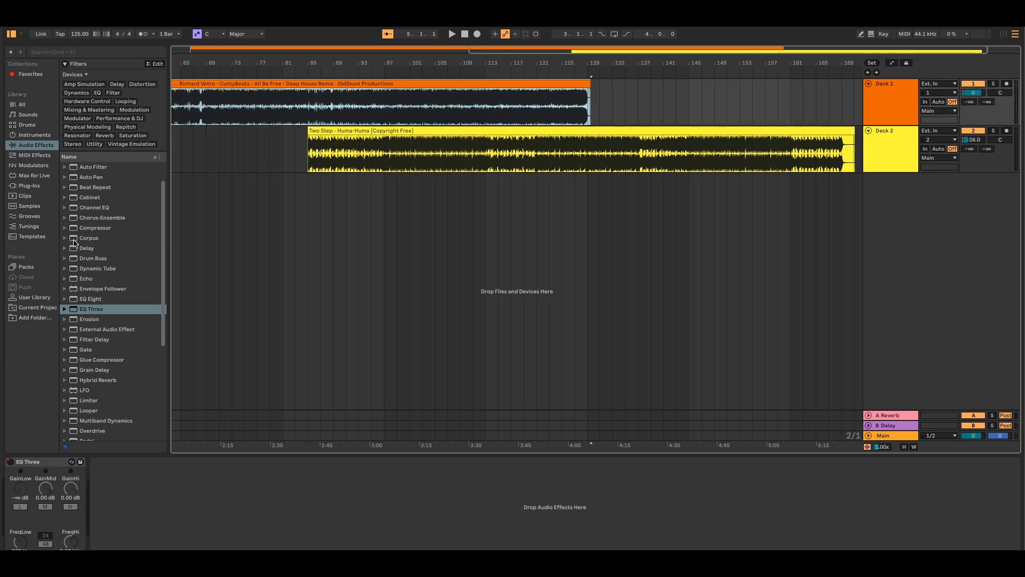
scroll(109, 280, "up", 1)
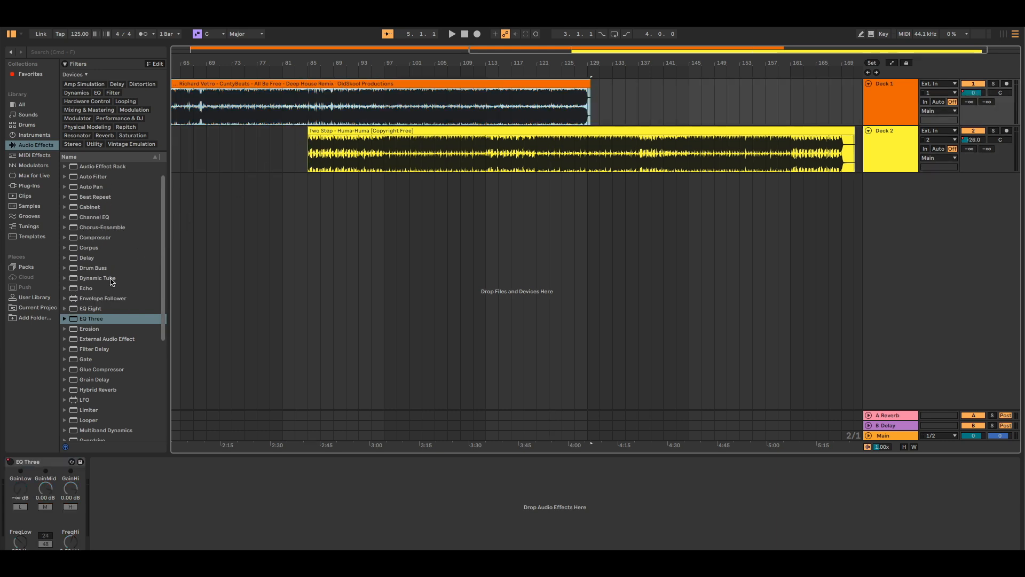
left_click(92, 259)
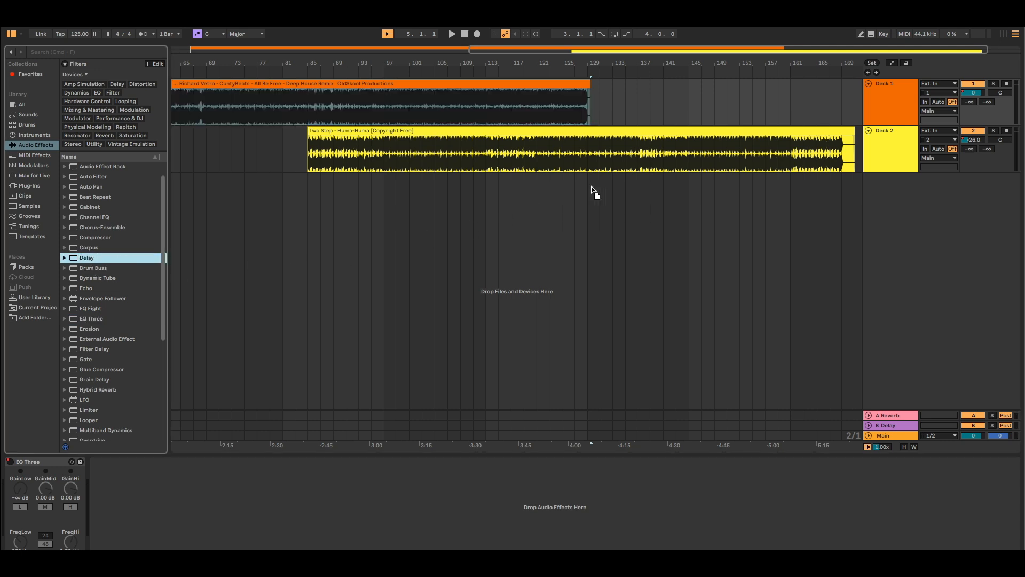
left_click_drag(883, 106, 884, 107)
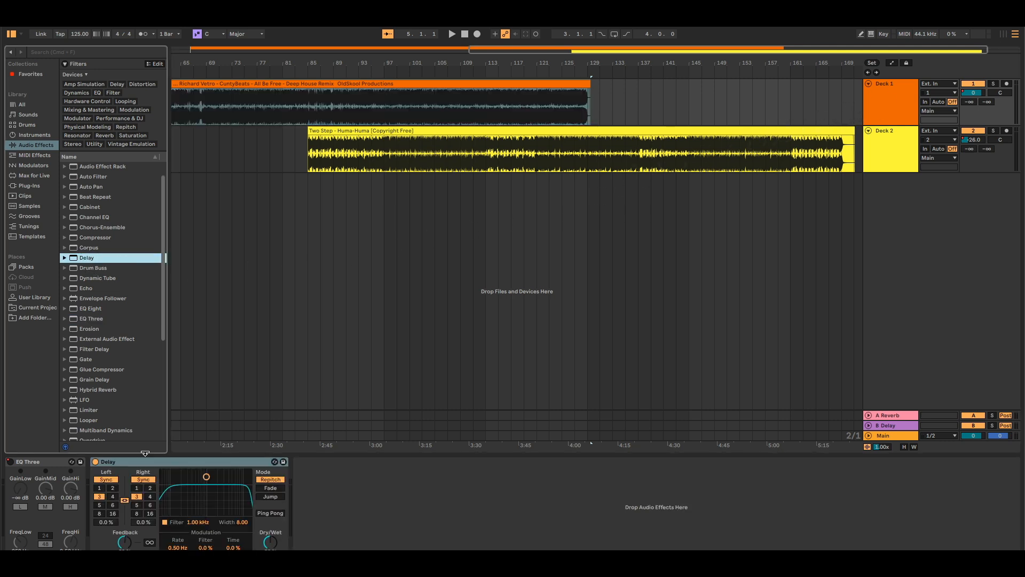
left_click(113, 488)
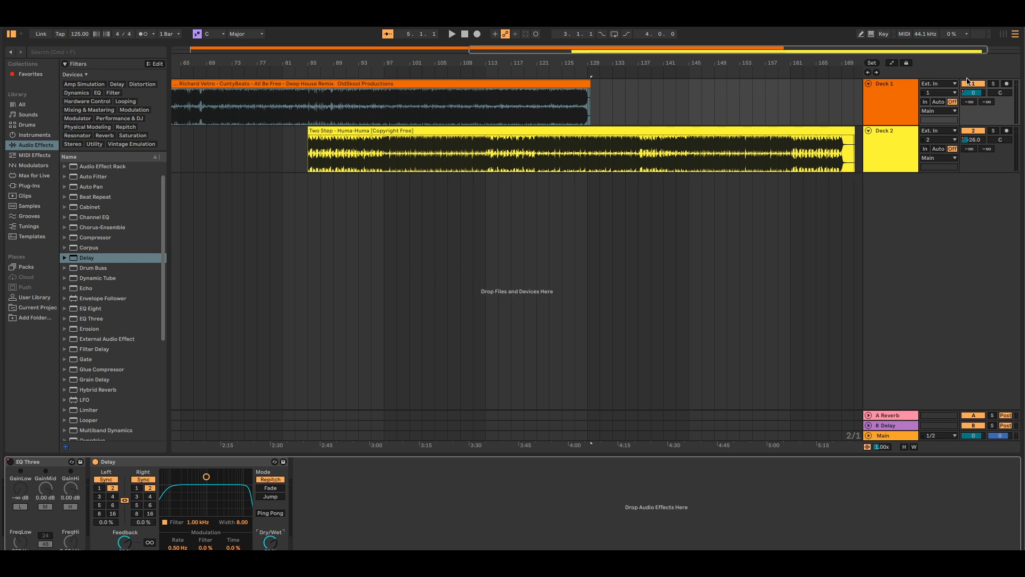
left_click(993, 85)
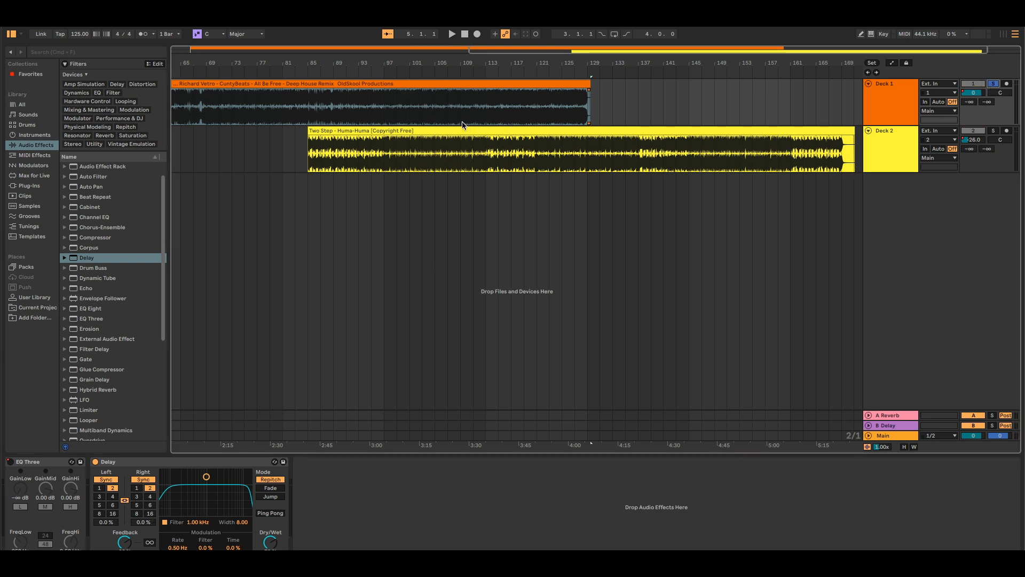
Play the soloed Deck 1 clip from its start and around bar 85 to hear the Delay
left_click(269, 115)
key("space")
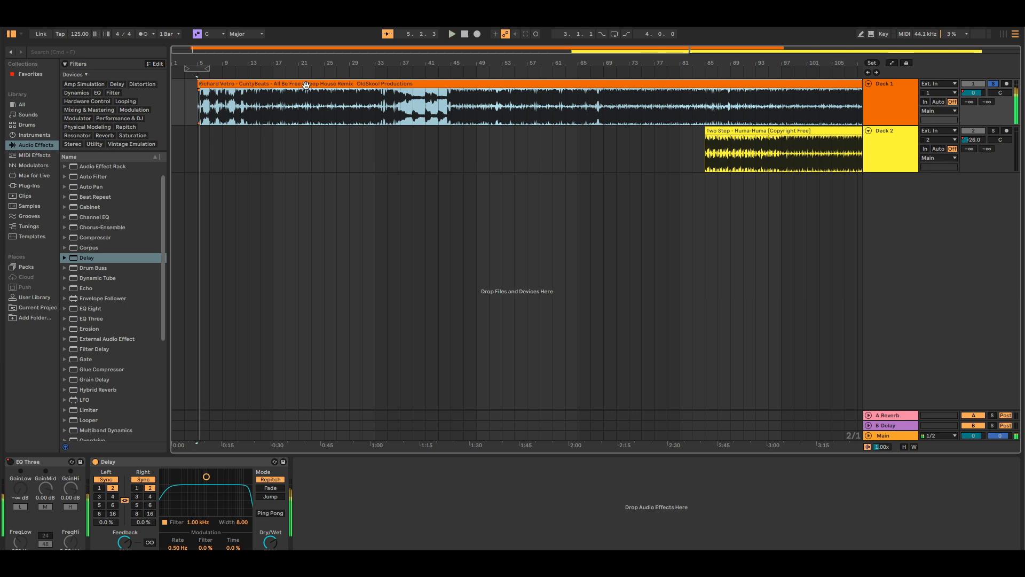
left_click_drag(512, 62, 387, 66)
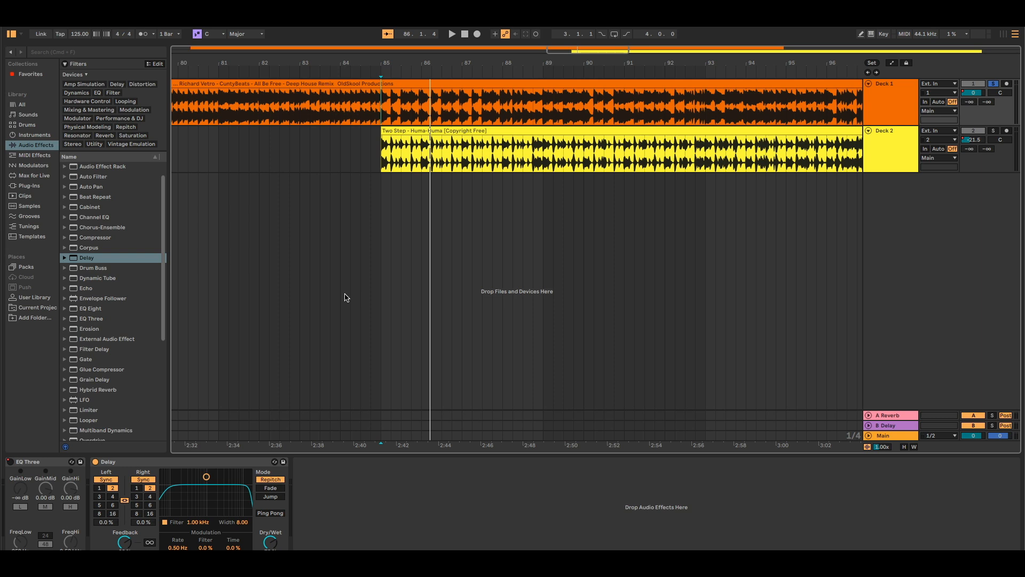
Display the Delay's Device On automation on Deck 1 and set it to off with a breakpoint near bar 84
key("a")
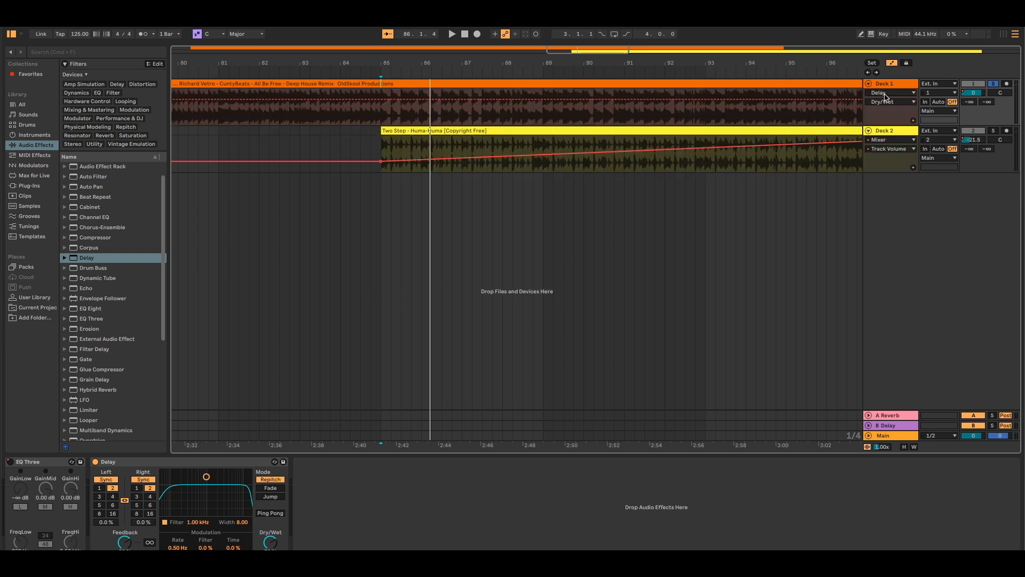
left_click(900, 103)
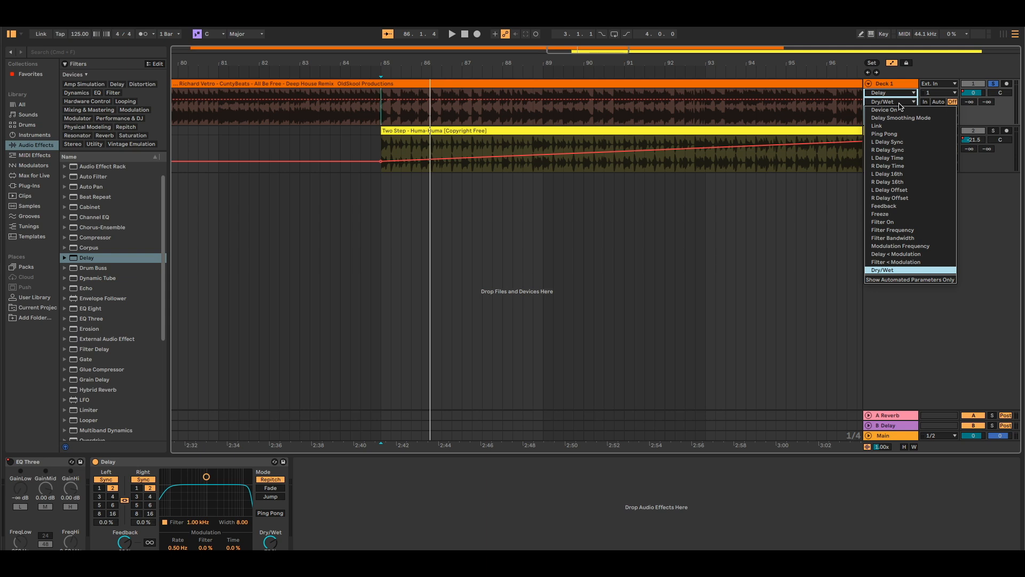
left_click(900, 111)
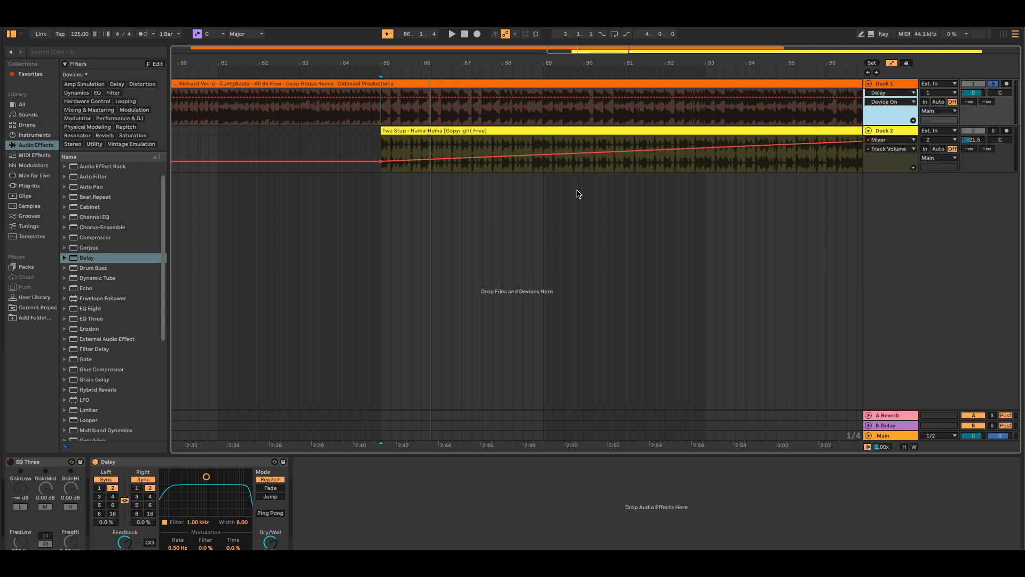
left_click(346, 97)
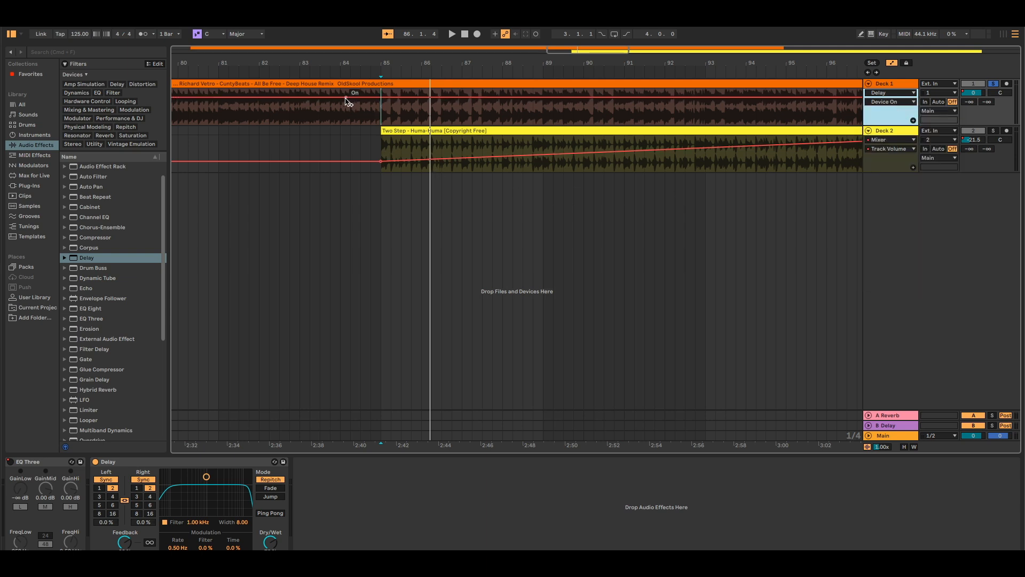
left_click_drag(345, 98, 346, 115)
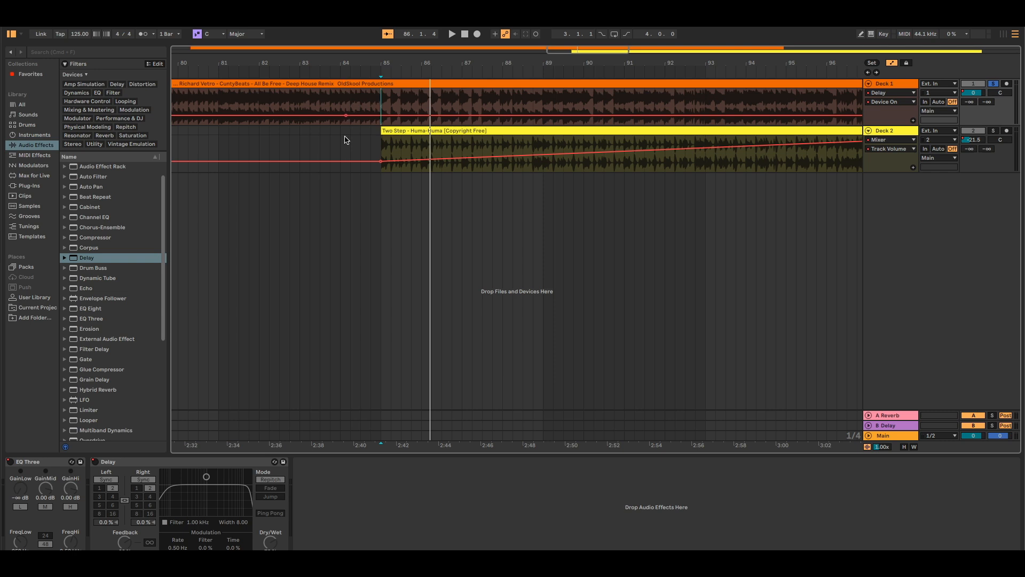
Listen to soloed Deck 1 from about bar 83 to bar 108 to find where the Delay should come in
key("space")
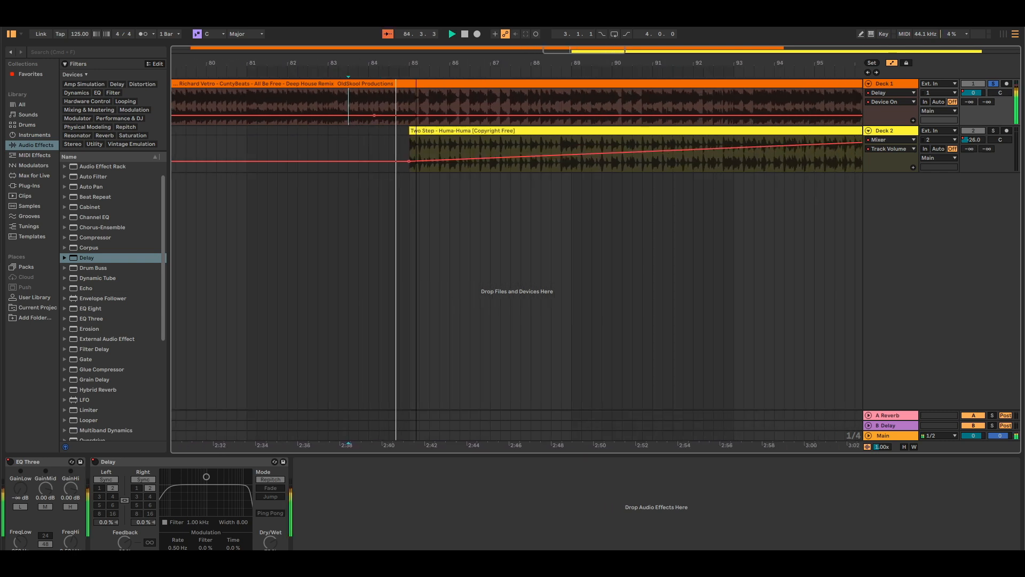
left_click_drag(268, 62, 219, 62)
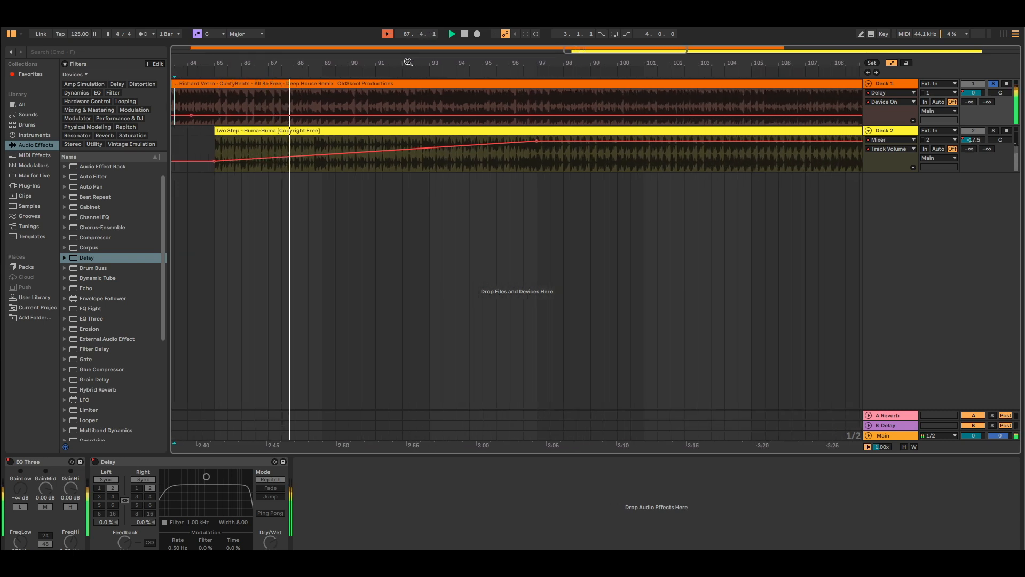
left_click_drag(408, 62, 398, 62)
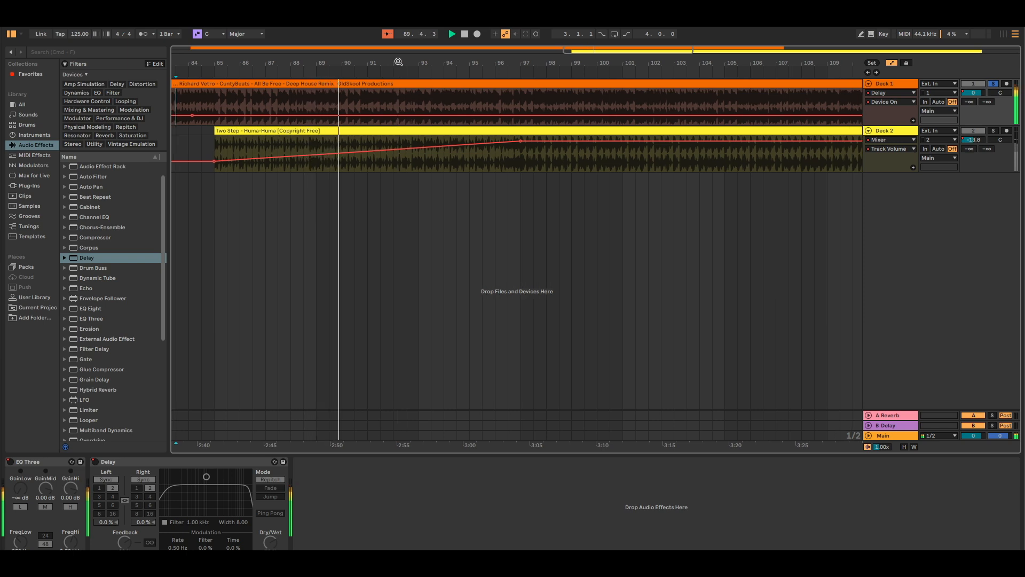
left_click_drag(398, 62, 436, 63)
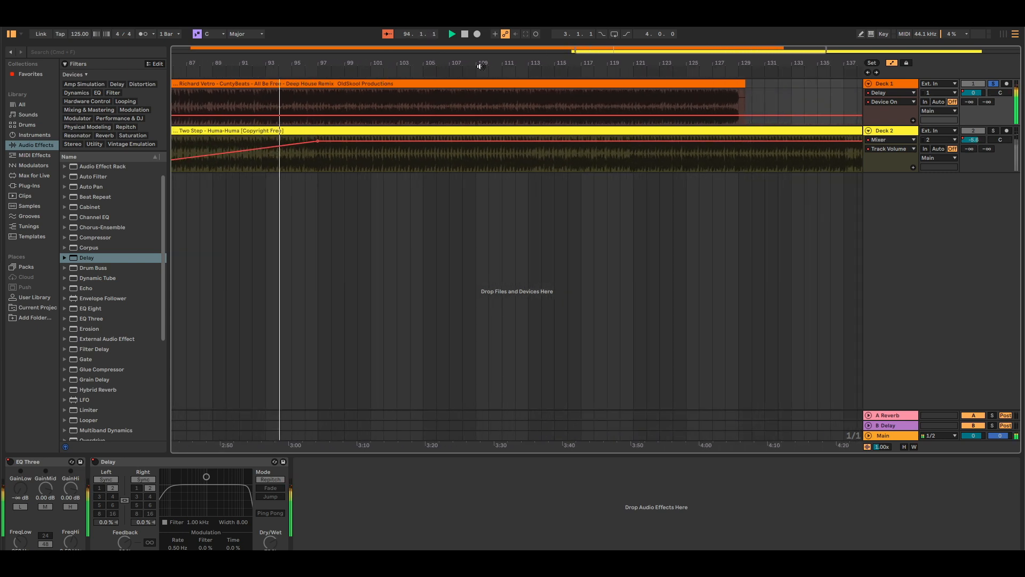
left_click_drag(475, 63, 473, 56)
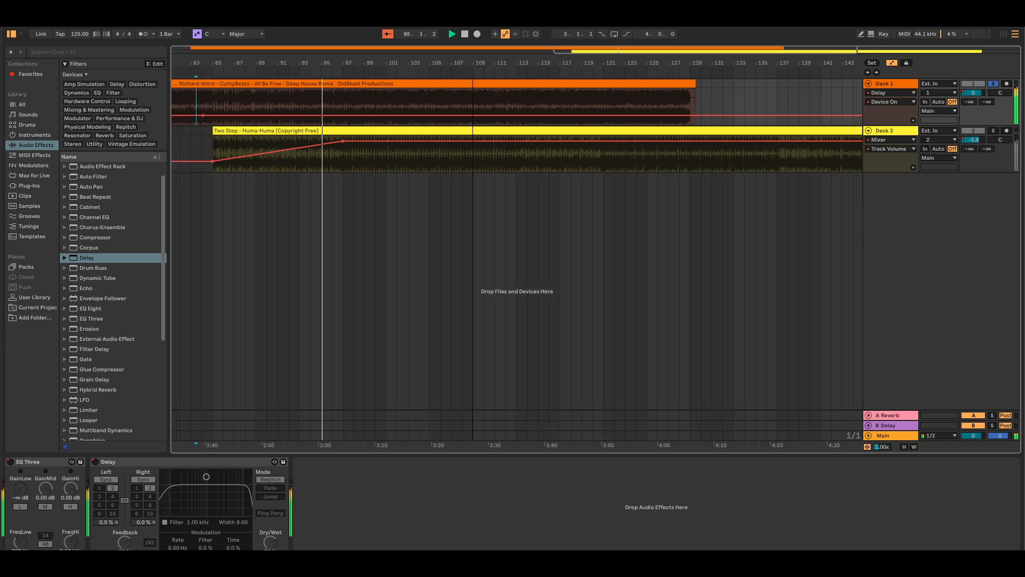
left_click_drag(370, 59, 377, 64)
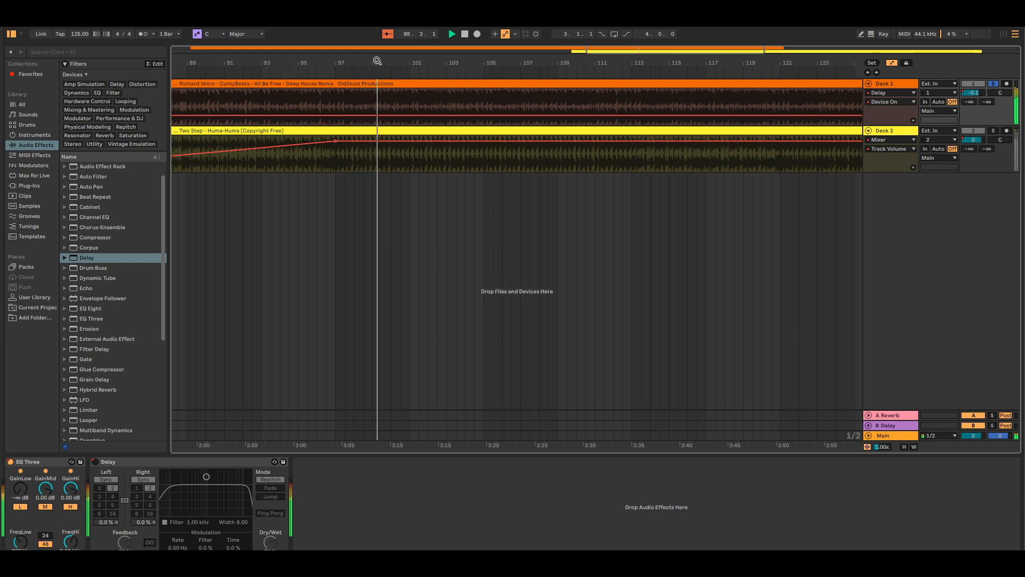
left_click_drag(377, 61, 443, 46)
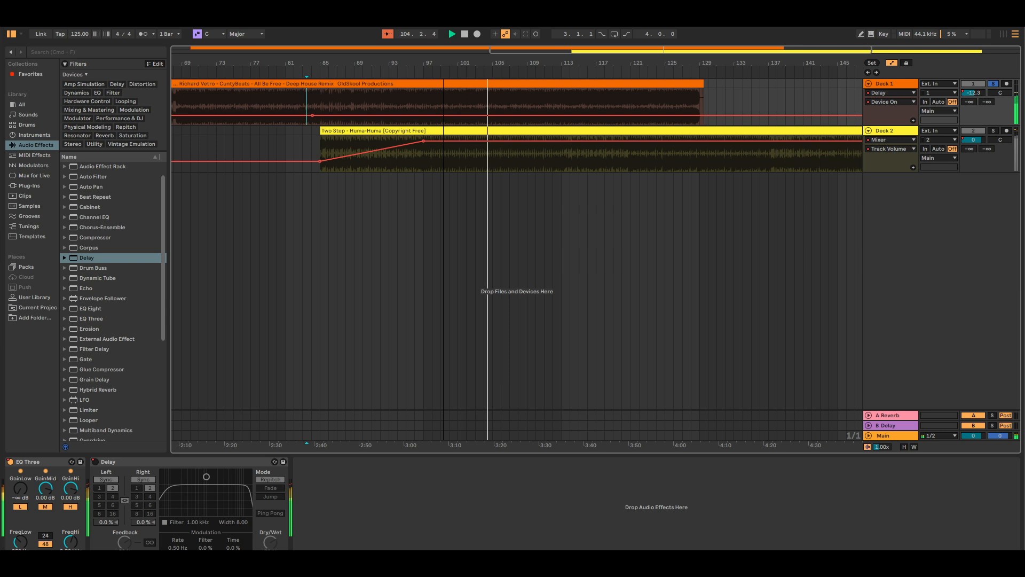
left_click_drag(443, 61, 242, 63)
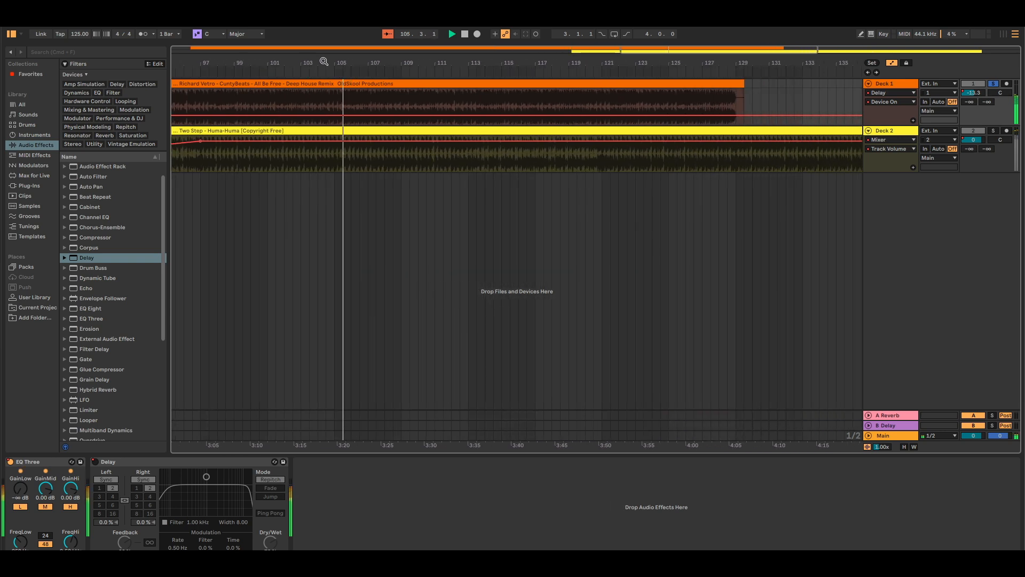
left_click_drag(323, 61, 300, 61)
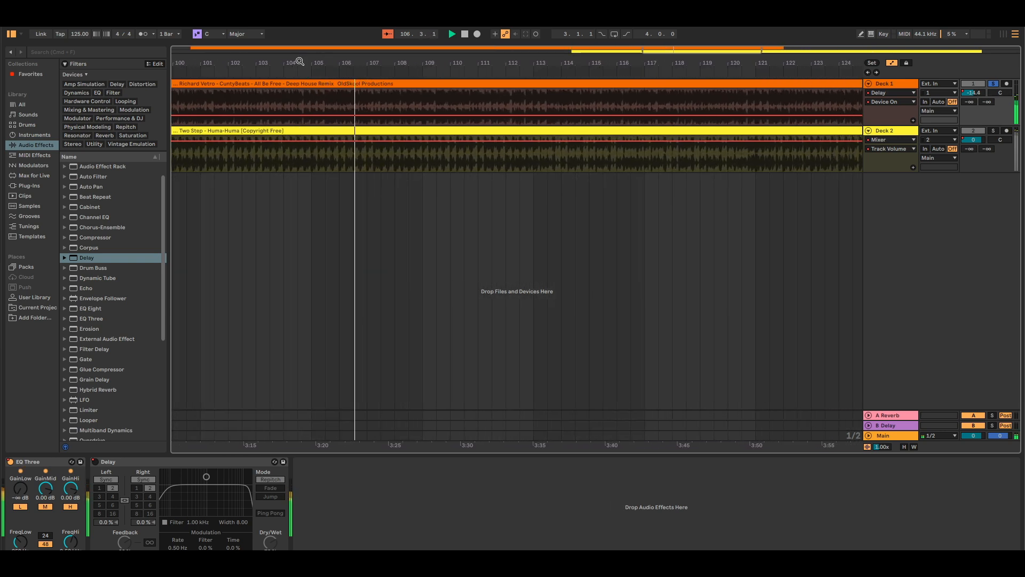
left_click_drag(368, 61, 304, 61)
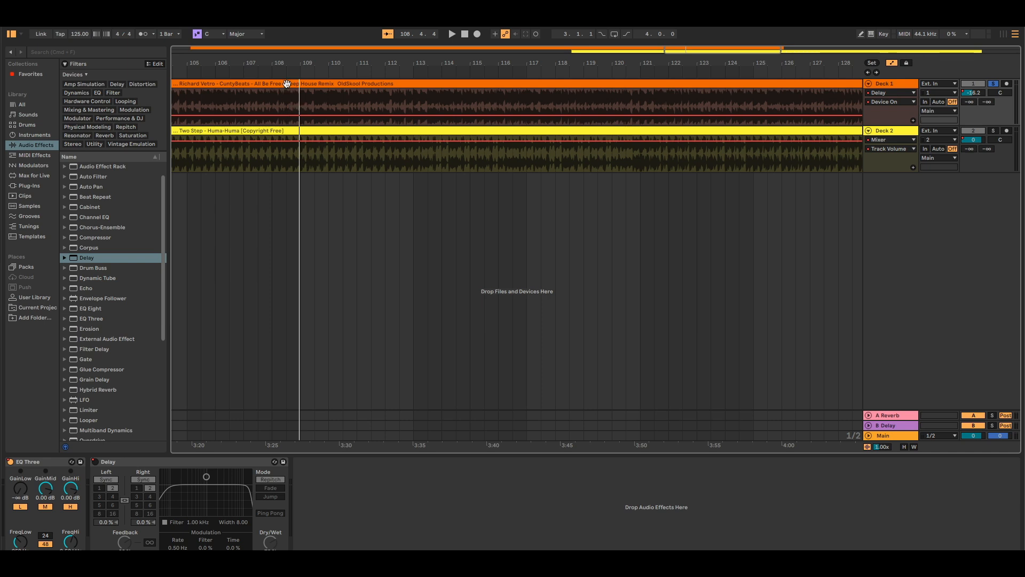
Switch Deck 1's Delay on at about bar 108.3 in its automation and play back from that point
key("space")
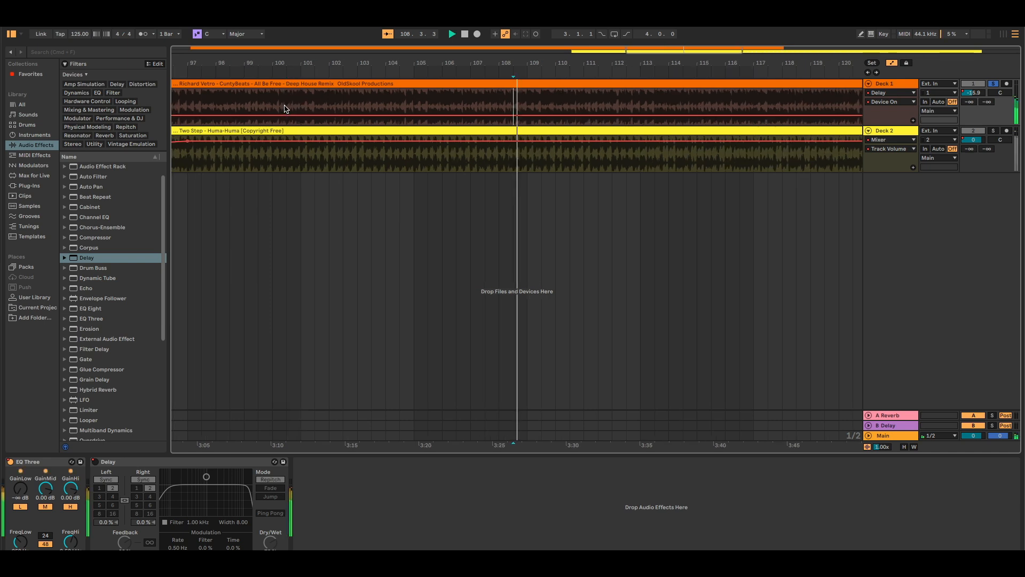
key("space")
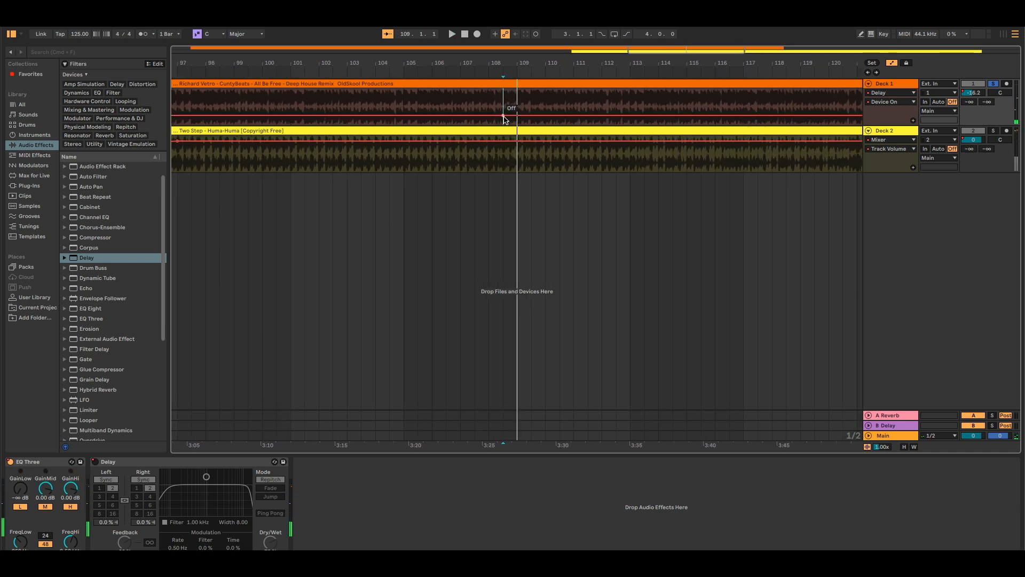
left_click_drag(504, 118, 505, 97)
left_click(445, 70)
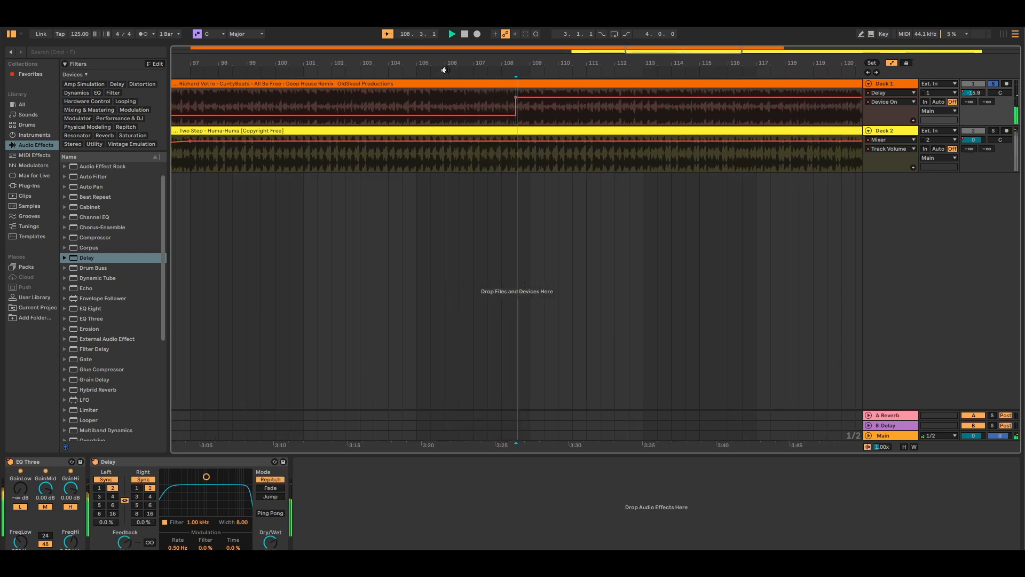
key("space")
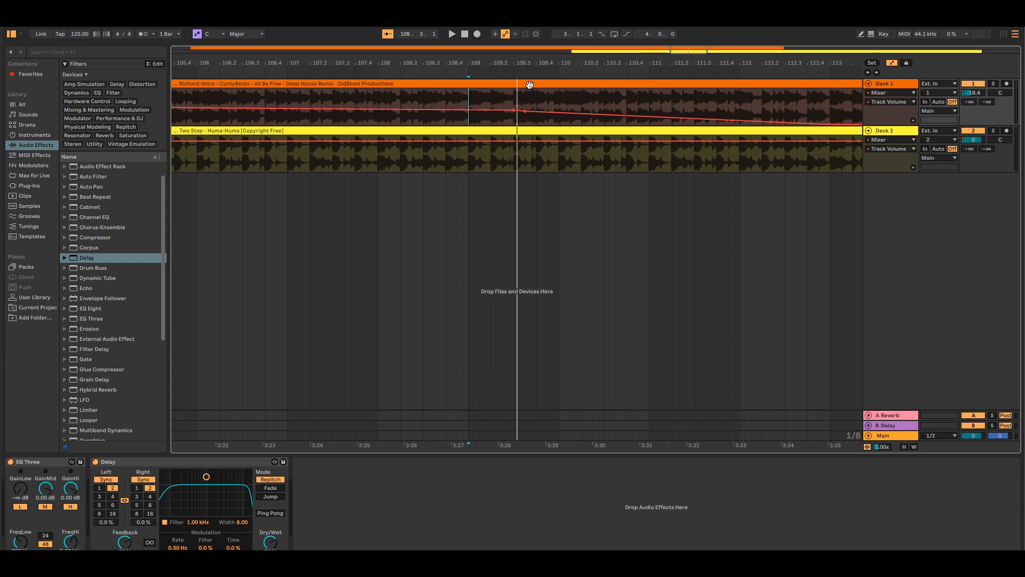
Split Deck 1's clip around bar 109 and delete the part after the cut
left_click(479, 81)
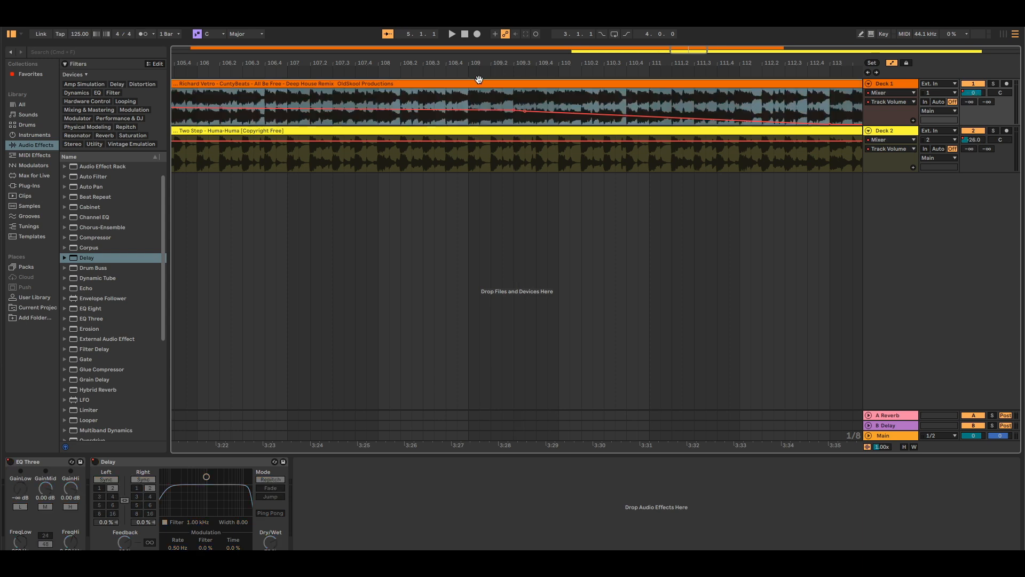
left_click(514, 97)
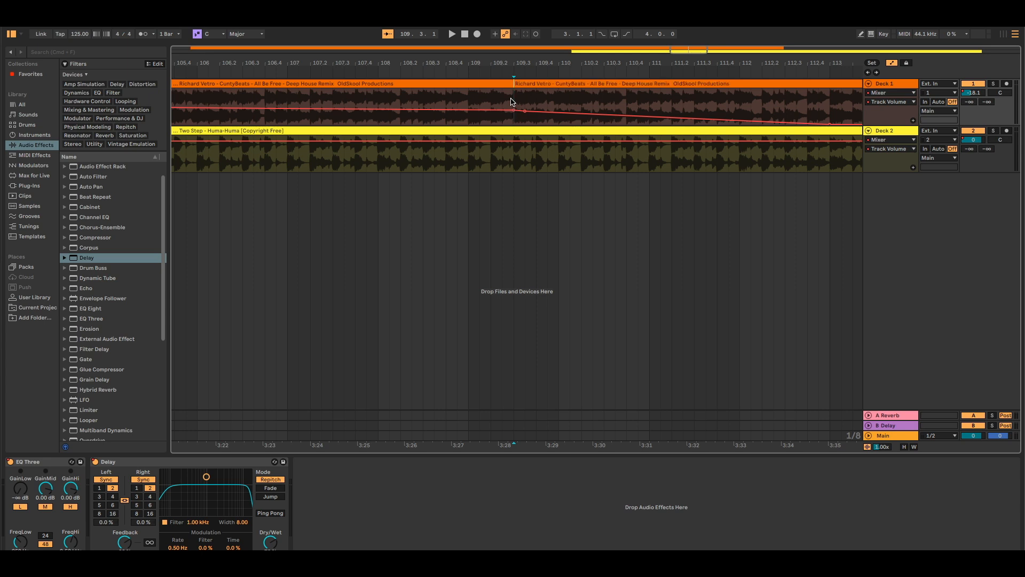
left_click(551, 85)
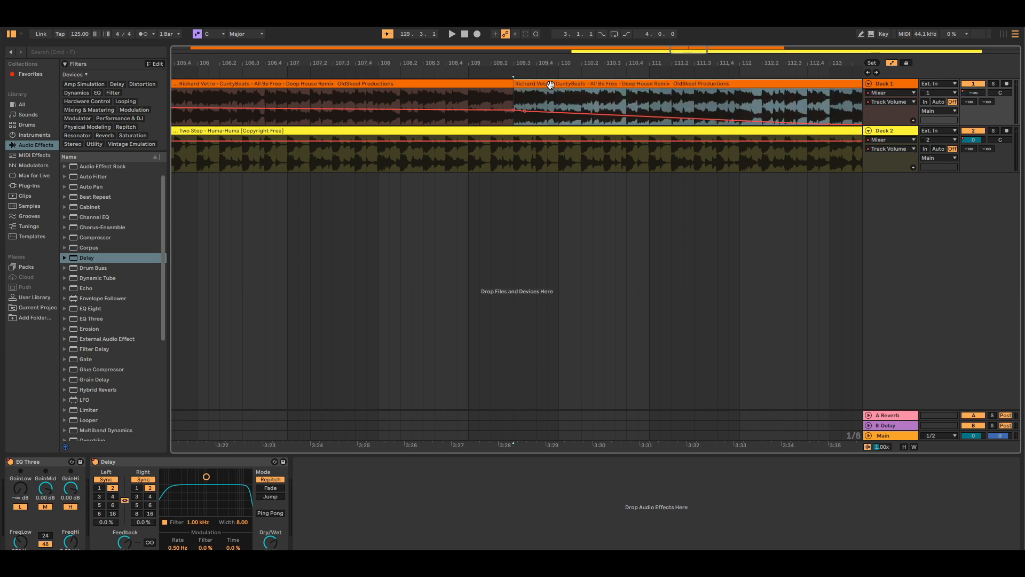
key("Delete")
Play both decks from about bar 106 across Deck 1's new clip end and hide the automation
left_click_drag(337, 63, 481, 43)
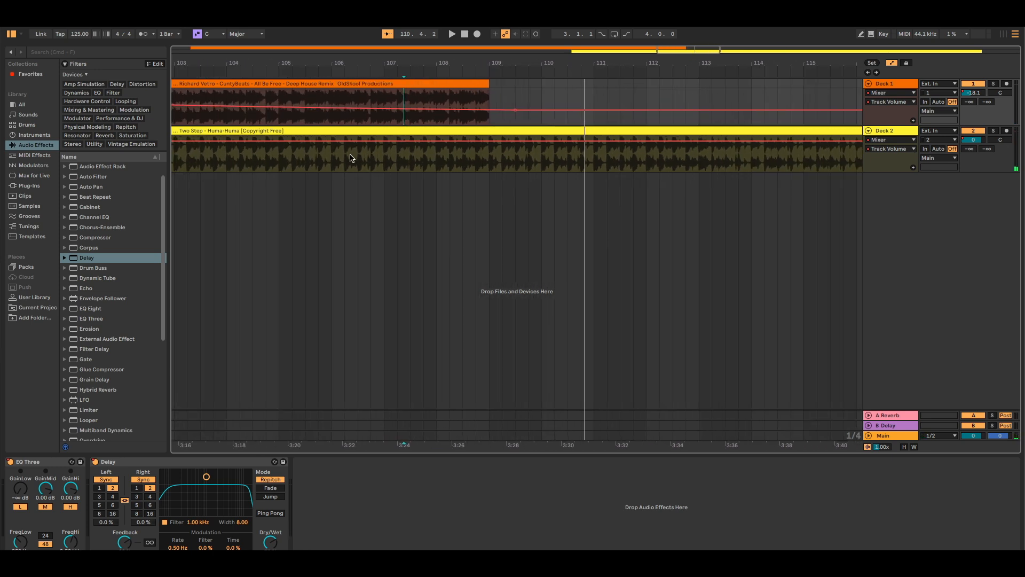
left_click(332, 160)
key("space")
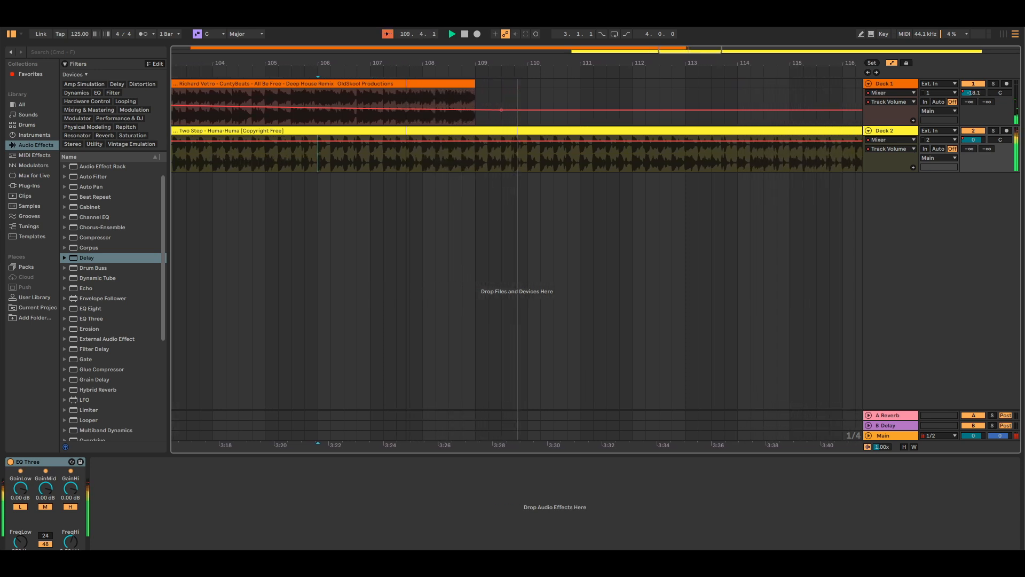
left_click_drag(404, 64, 585, 11)
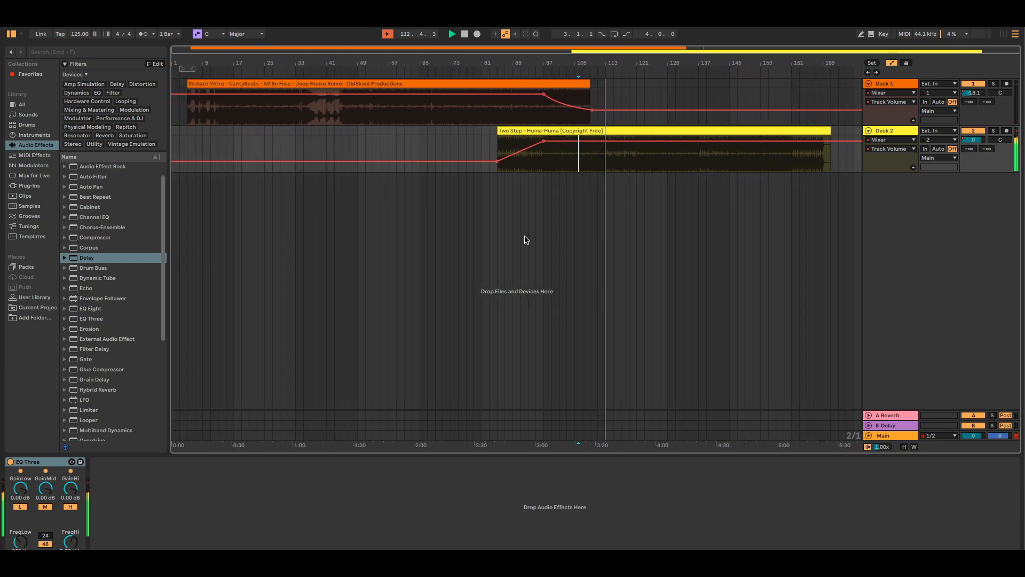
key("a")
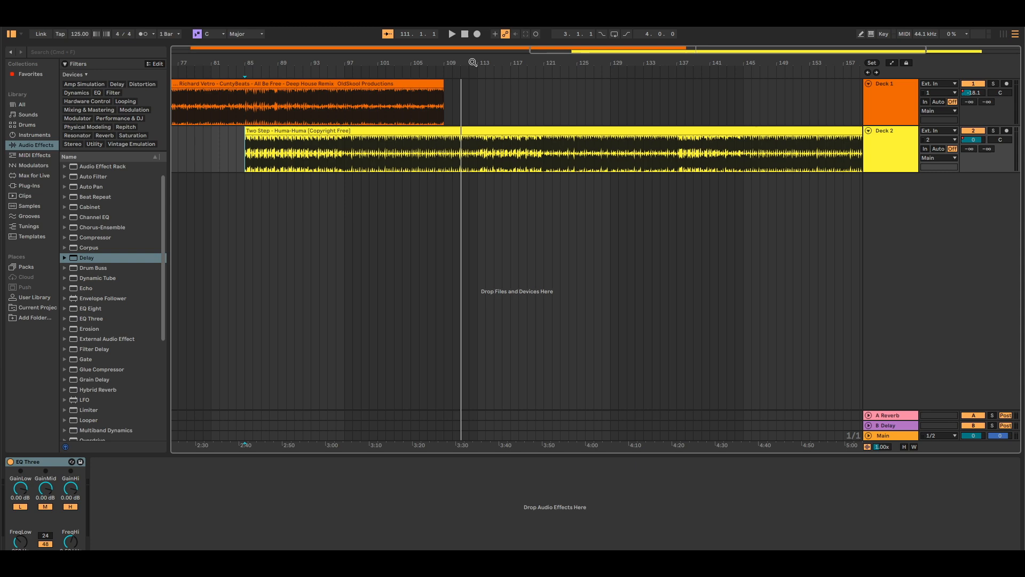
Solo Deck 2 and play it from bar 97
left_click_drag(473, 62, 467, 116)
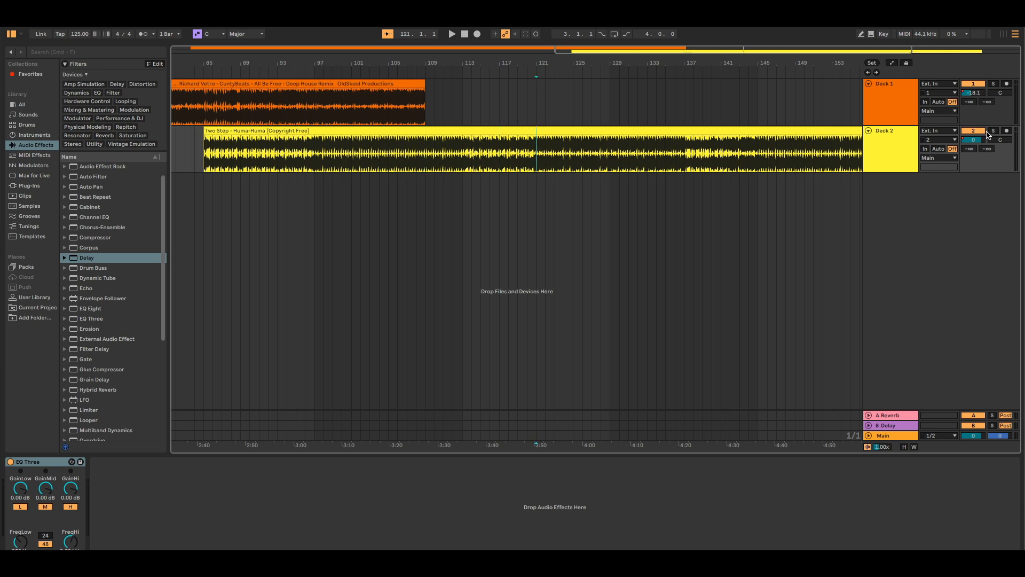
key("space")
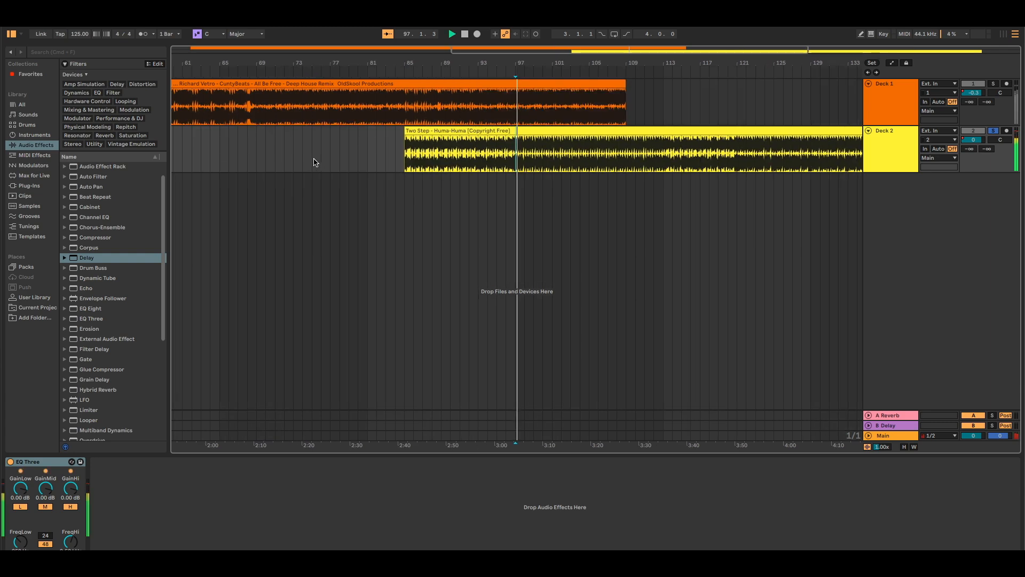
left_click_drag(534, 64, 333, 83)
left_click_drag(419, 65, 388, 64)
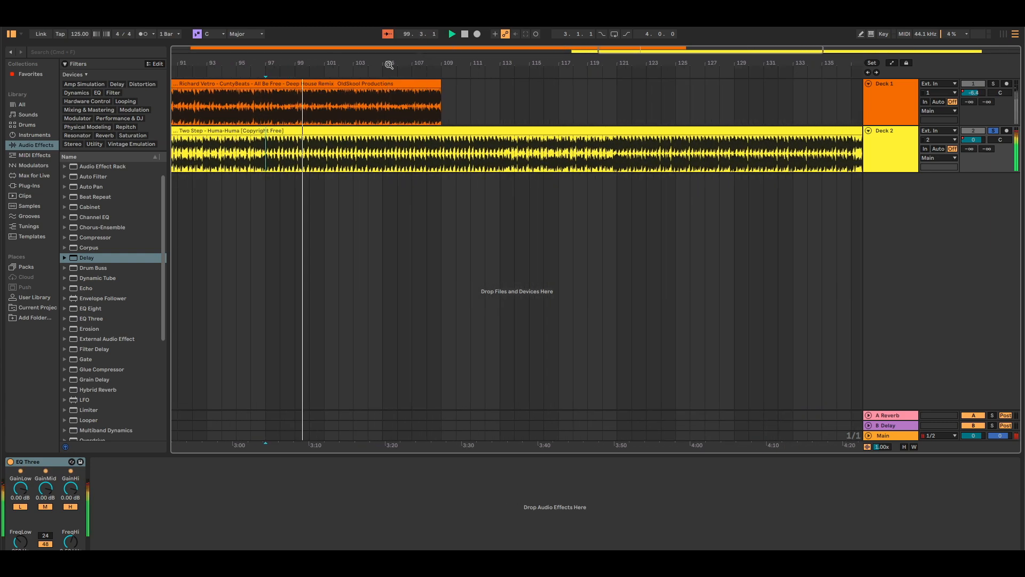
Audition Deck 2 around bar 113 and split its clip at bar 113
left_click(441, 162)
key("space")
key("space")
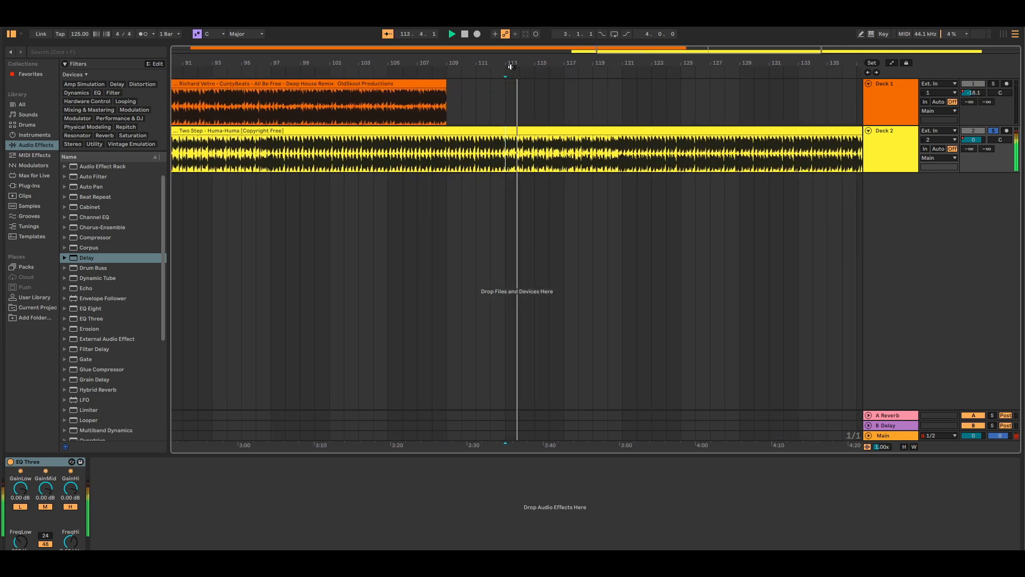
key("space")
left_click_drag(507, 63, 500, 61)
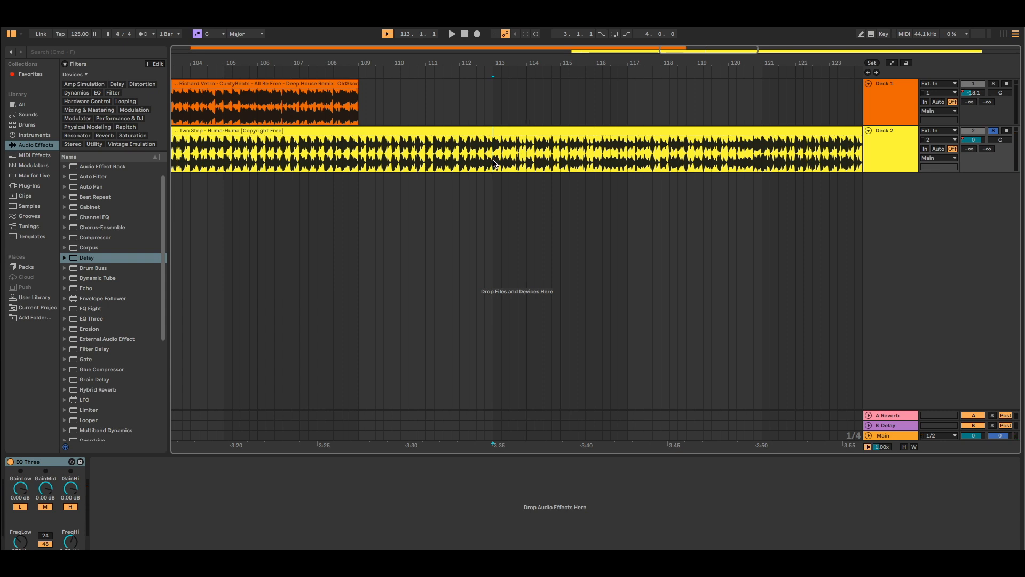
key("super+e")
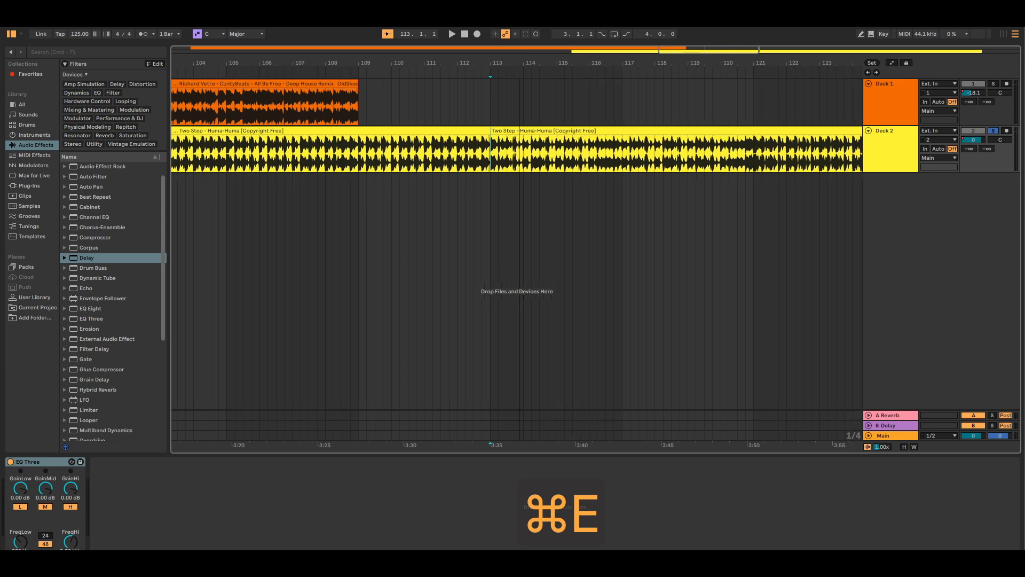
left_click_drag(522, 65, 405, 63)
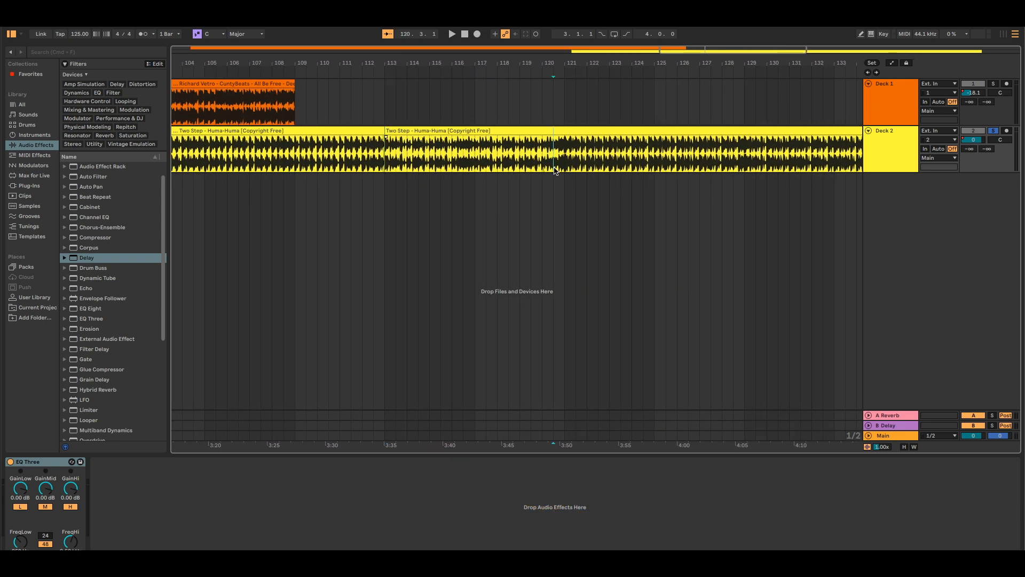
Split Deck 2's clip at bar 121, move the bar 113–121 section to bar 130 and the section after it to bar 113
key("space")
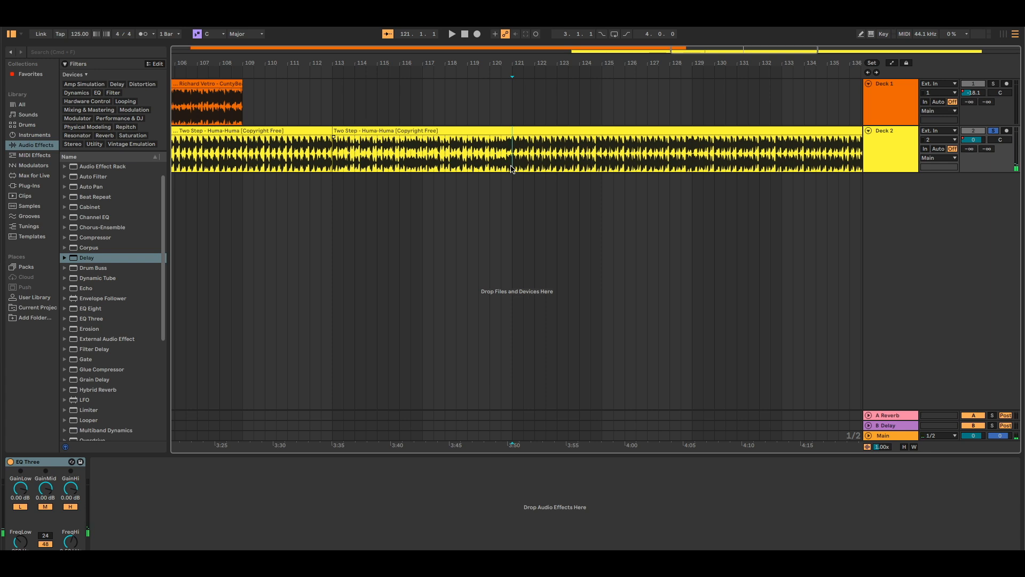
key("super+e")
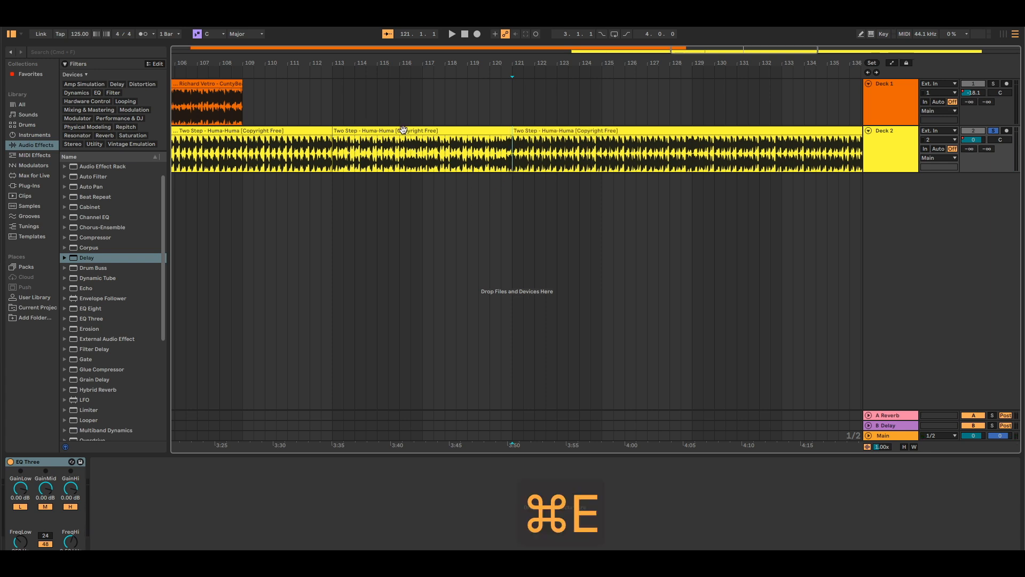
left_click_drag(403, 130, 785, 131)
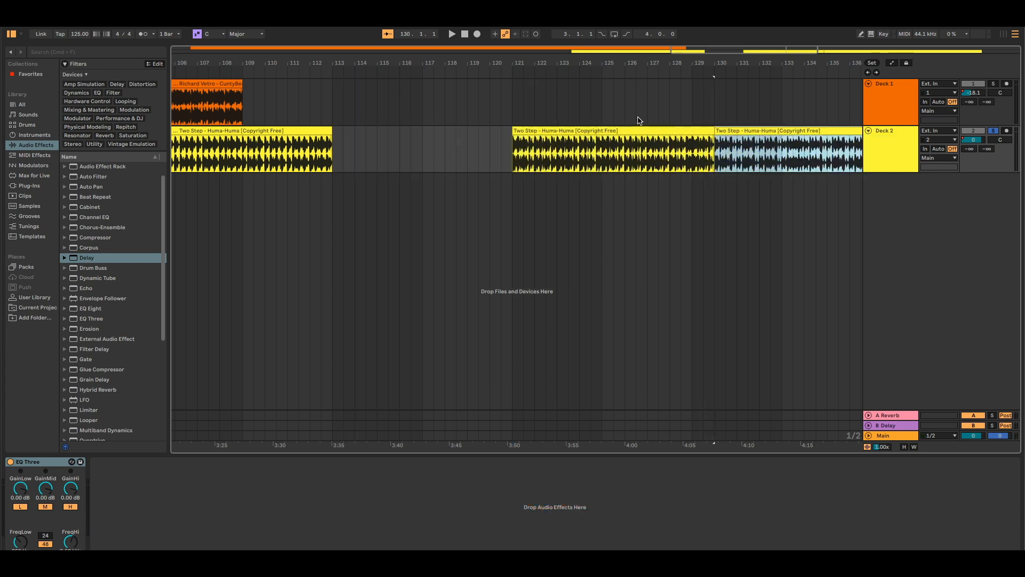
left_click_drag(615, 131, 442, 131)
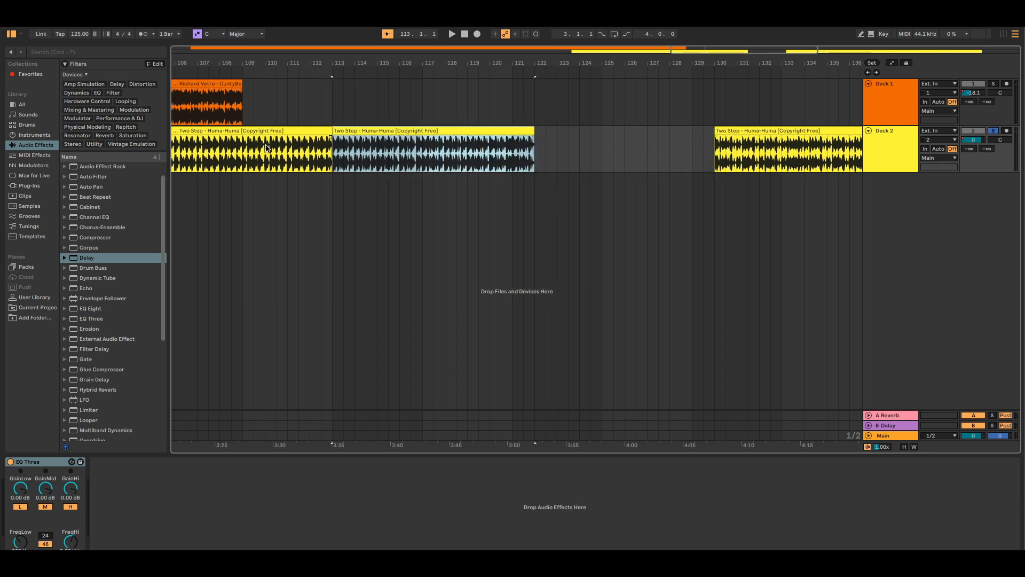
Play Deck 2 from bar 110 across the join at bar 113 and audition it around bar 121
left_click(268, 185)
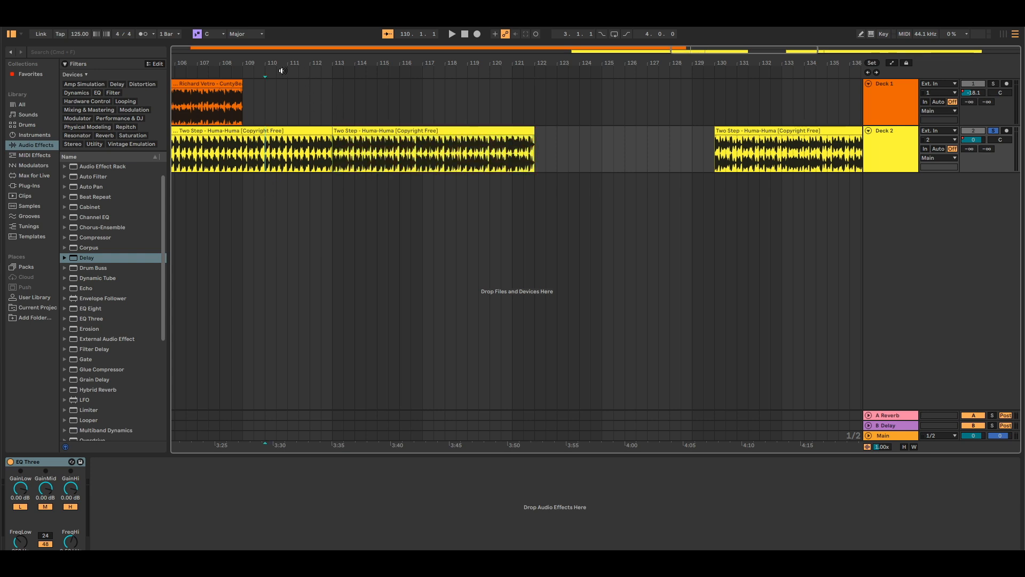
key("space")
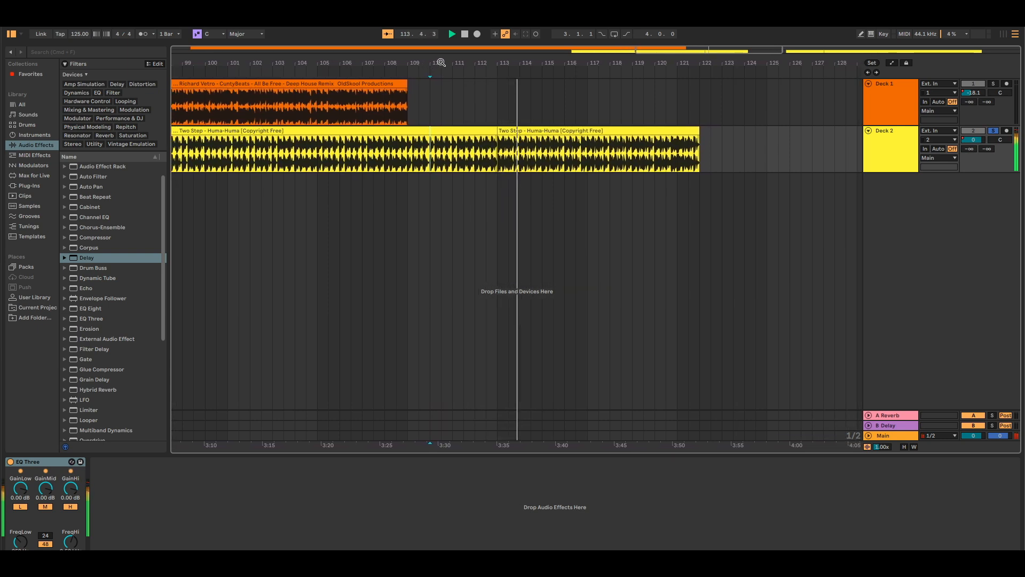
left_click_drag(443, 62, 284, 62)
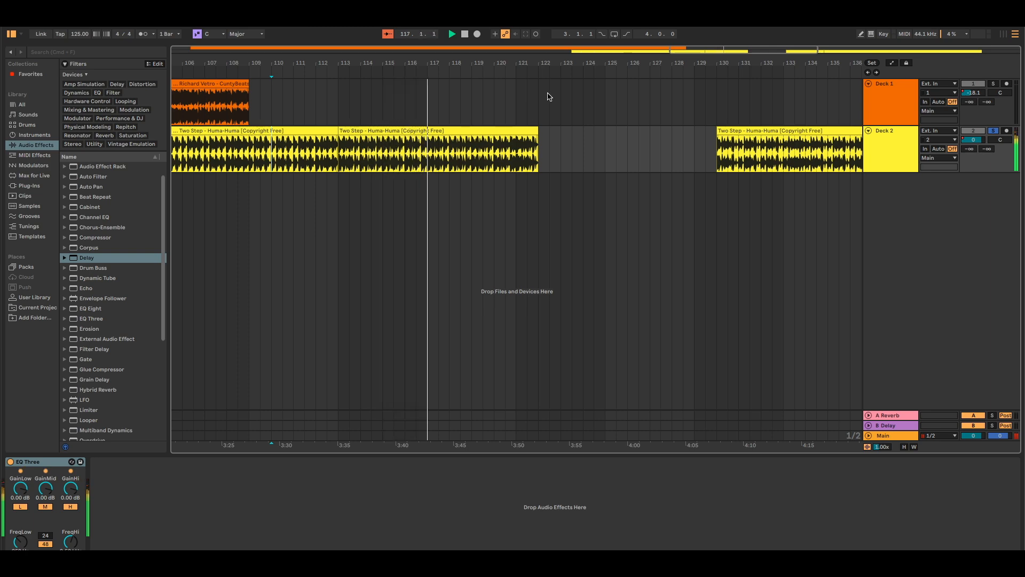
left_click_drag(528, 61, 480, 43)
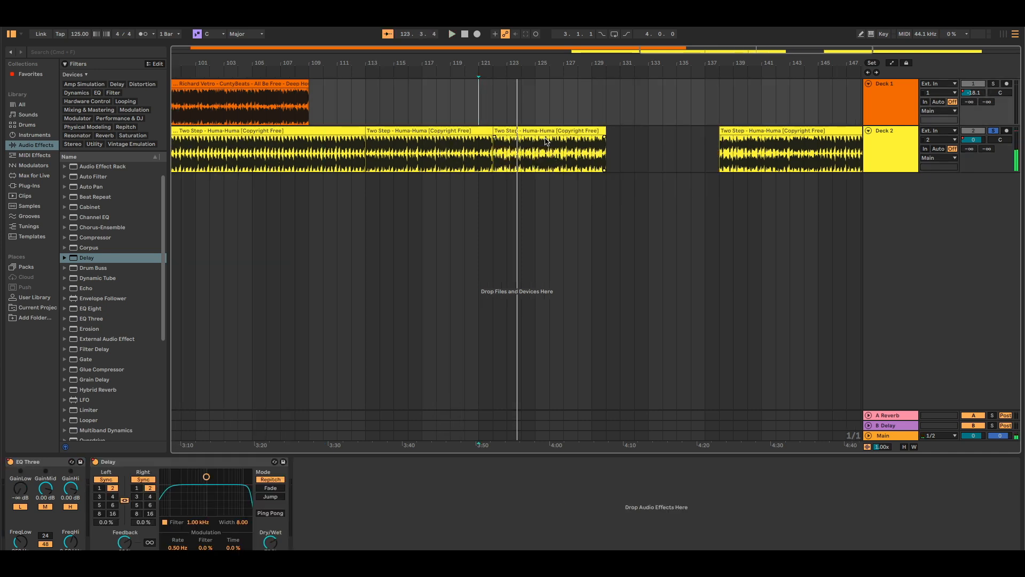
Move Deck 2's section at bar 122 out to bar 130, and shift the remaining part from bar 138 to bar 122
left_click_drag(543, 131, 657, 143)
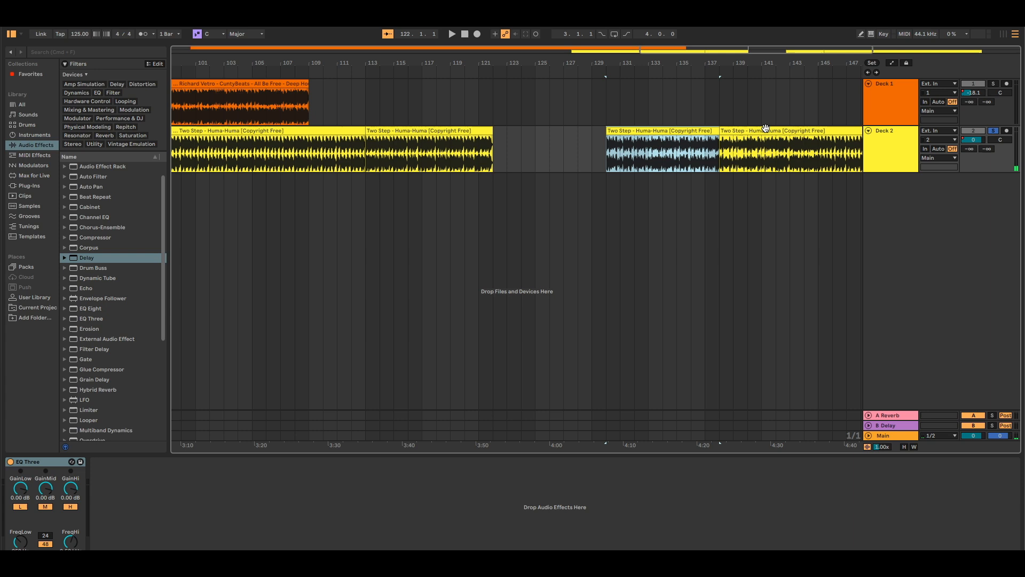
left_click_drag(766, 128, 539, 138)
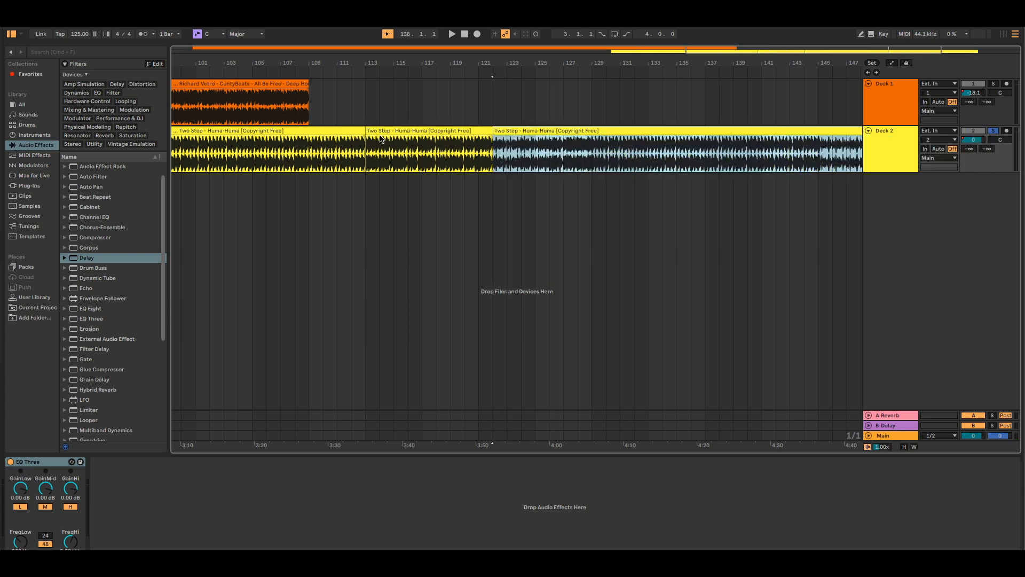
Play Deck 2 from bar 112 and again from bar 121 to check the joins at bars 113 and 122
left_click(354, 155)
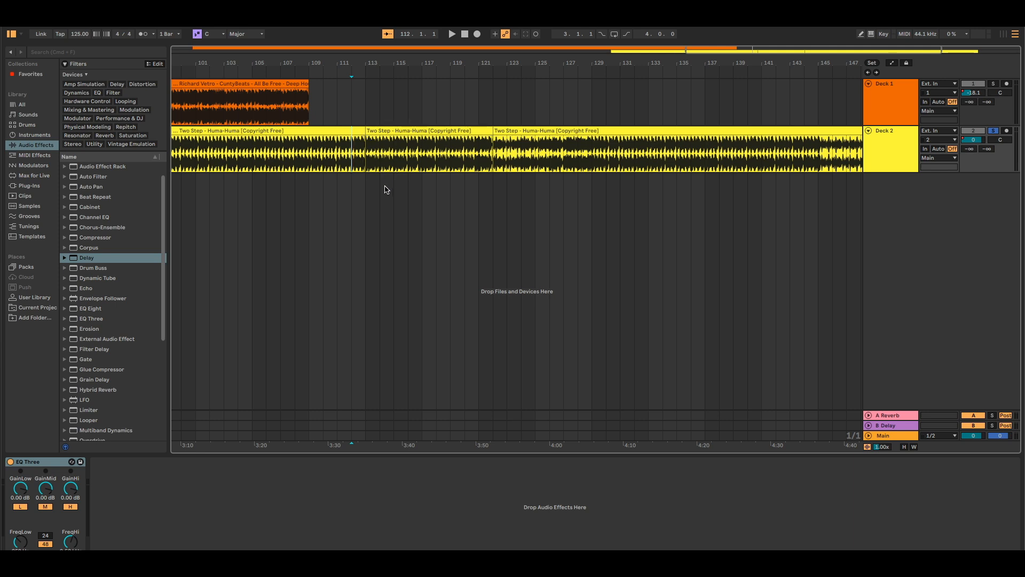
left_click_drag(391, 63, 391, 96)
key("space")
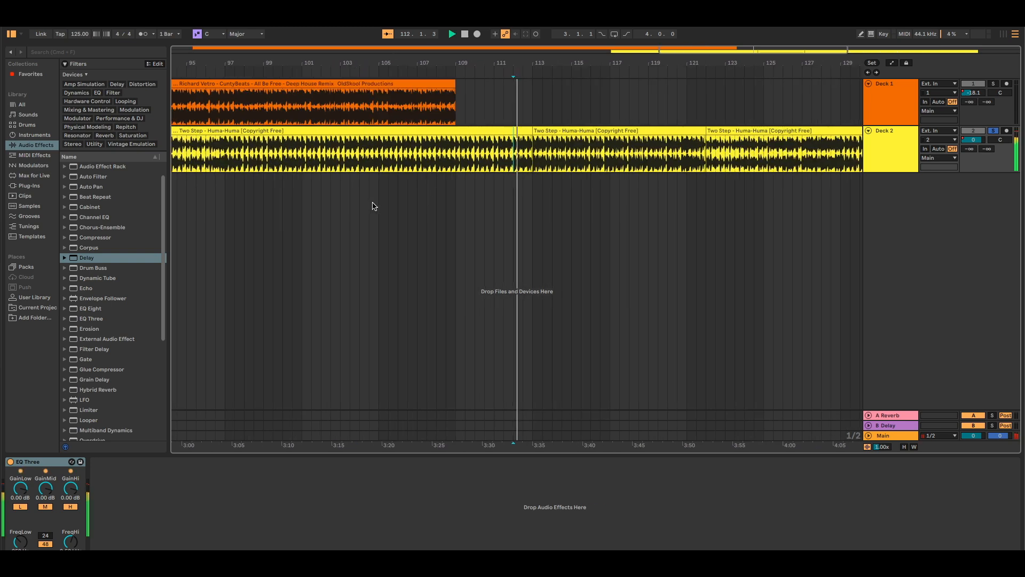
key("space")
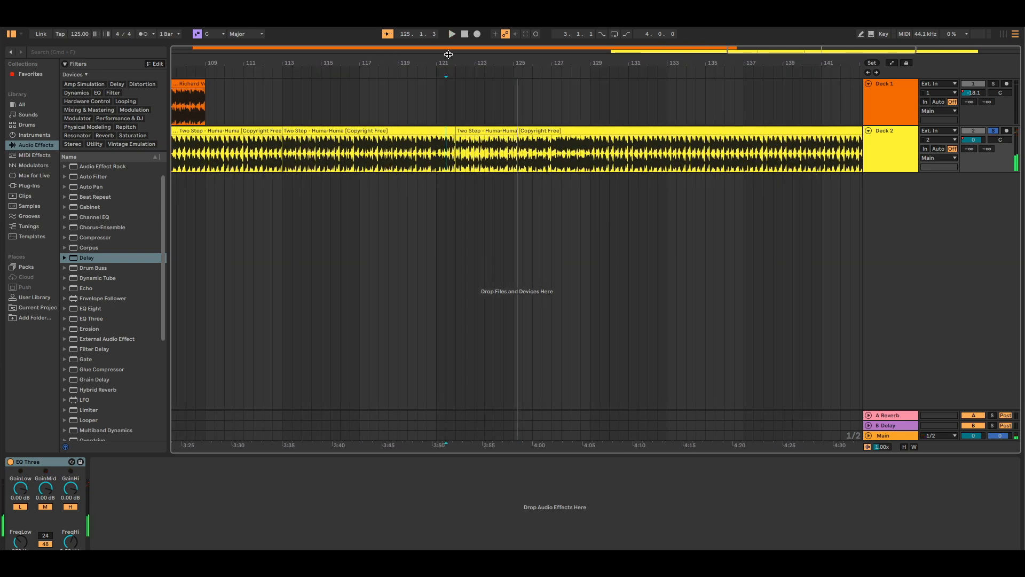
left_click_drag(447, 59, 571, 24)
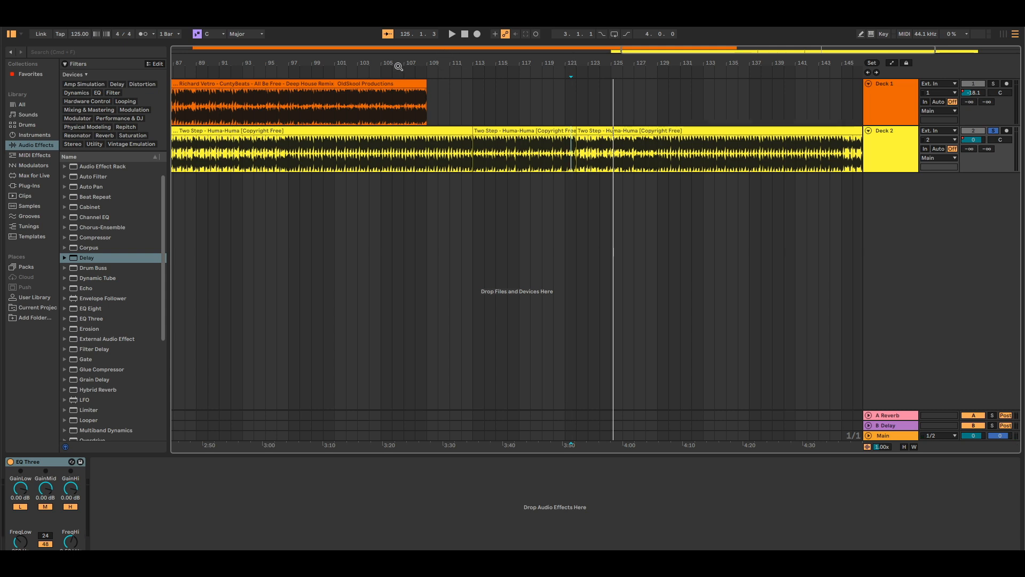
left_click_drag(398, 66, 445, 64)
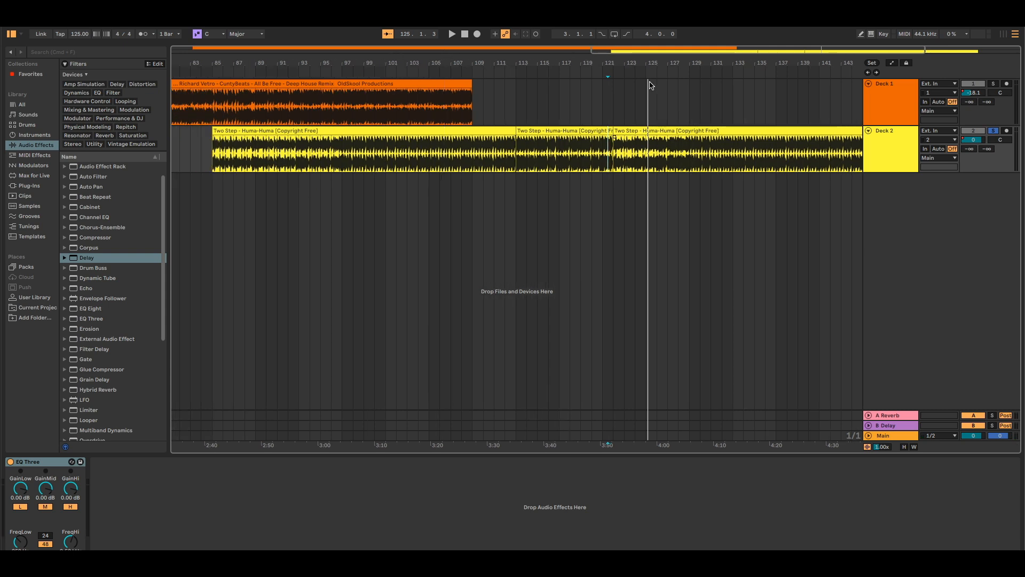
left_click_drag(548, 64, 547, 32)
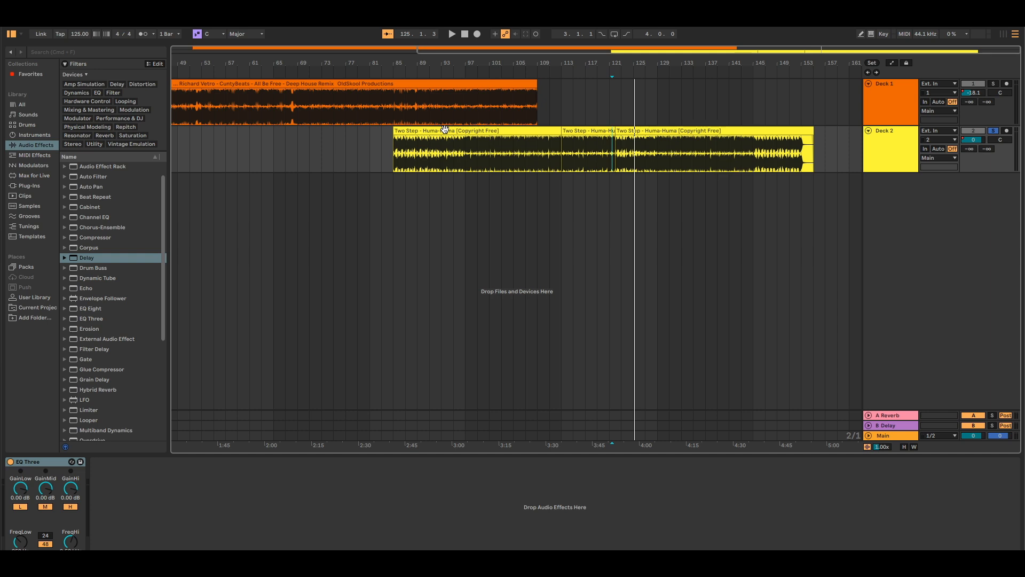
left_click(58, 7)
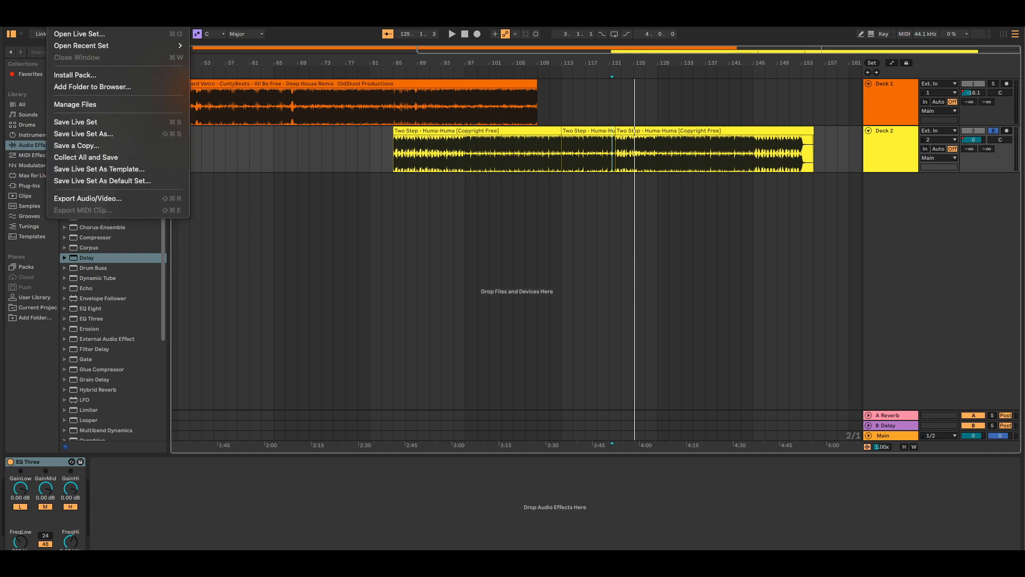
left_click(58, 7)
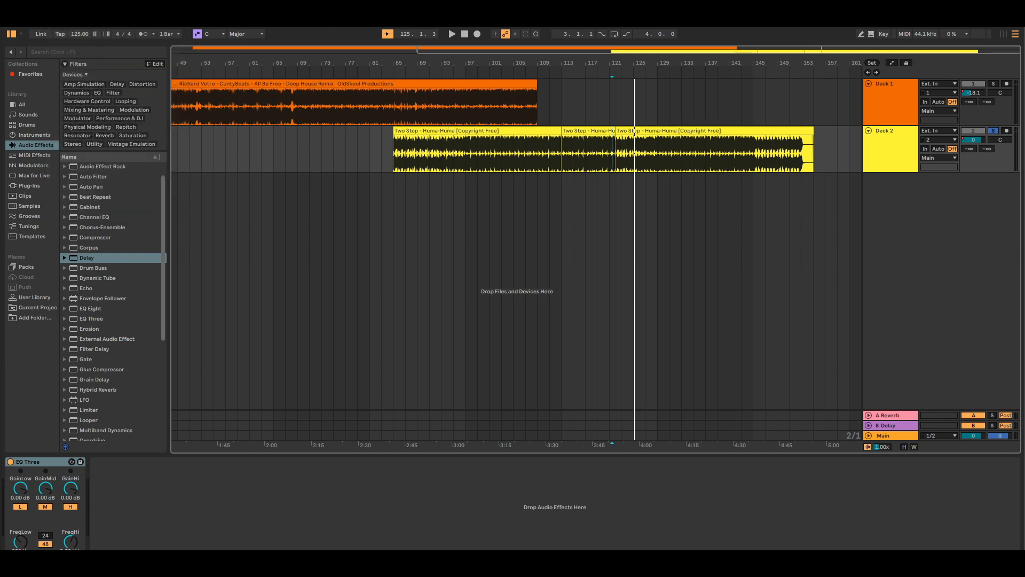